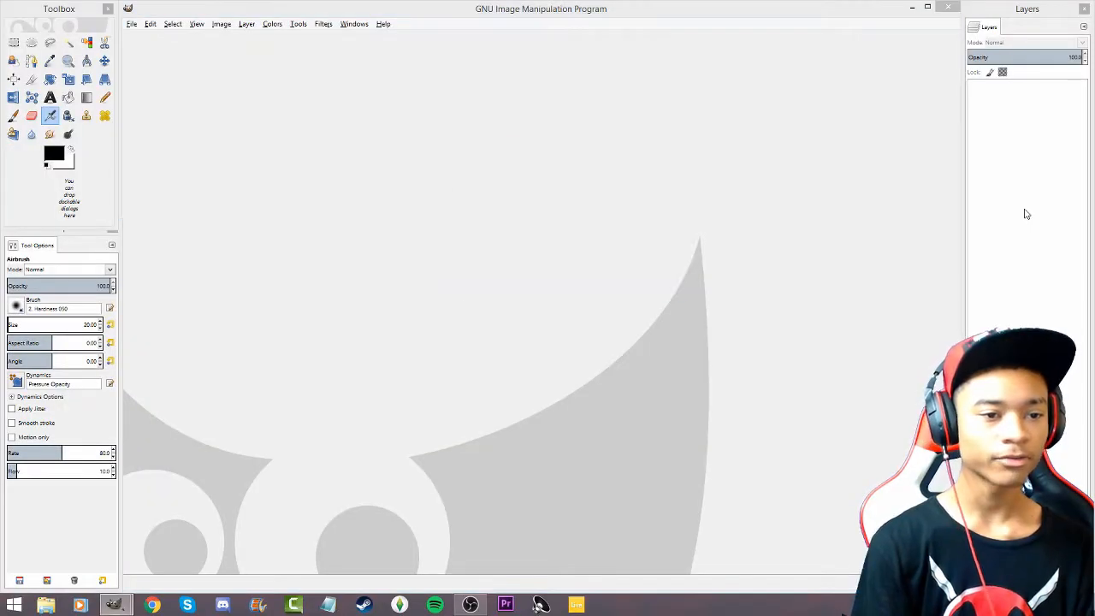
# Create a new blank image 1280 px wide and 720 px high.
pyautogui.hotkey('ctrl', 'n')
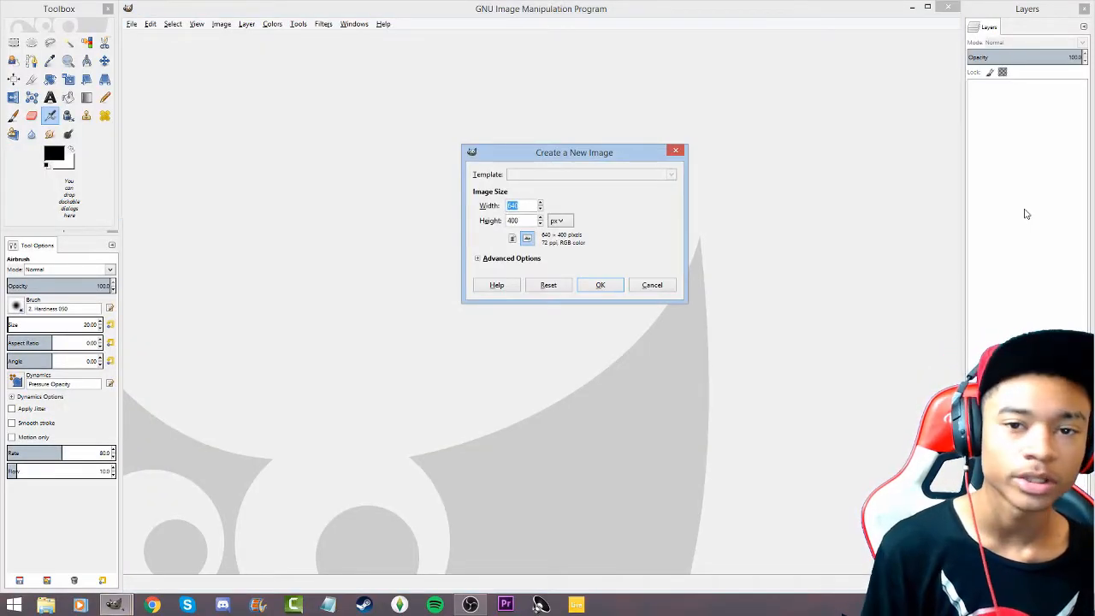
pyautogui.click(675, 153)
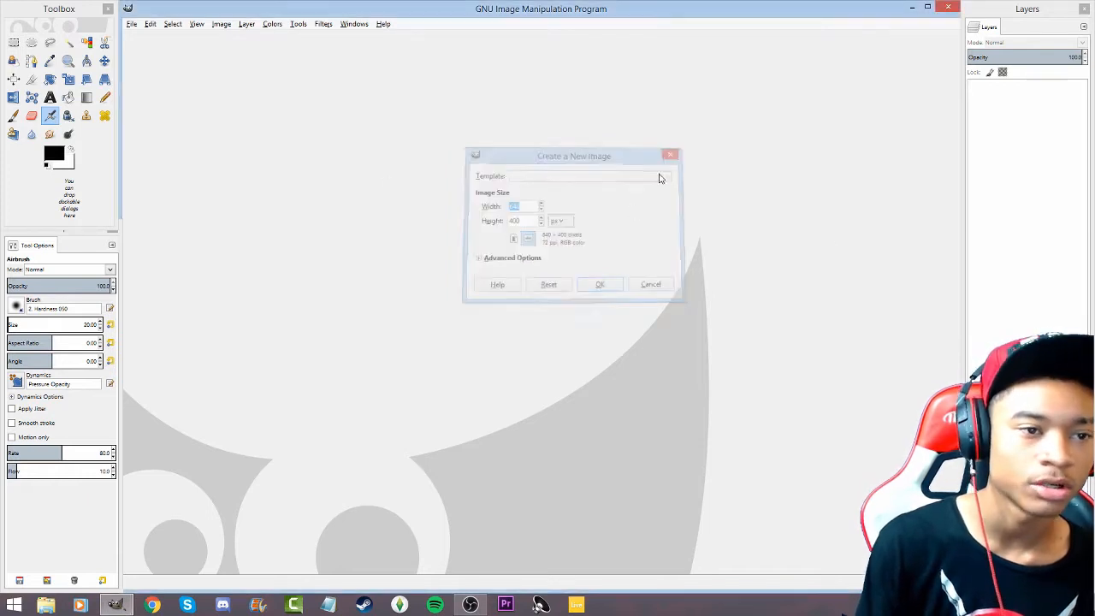
pyautogui.click(132, 24)
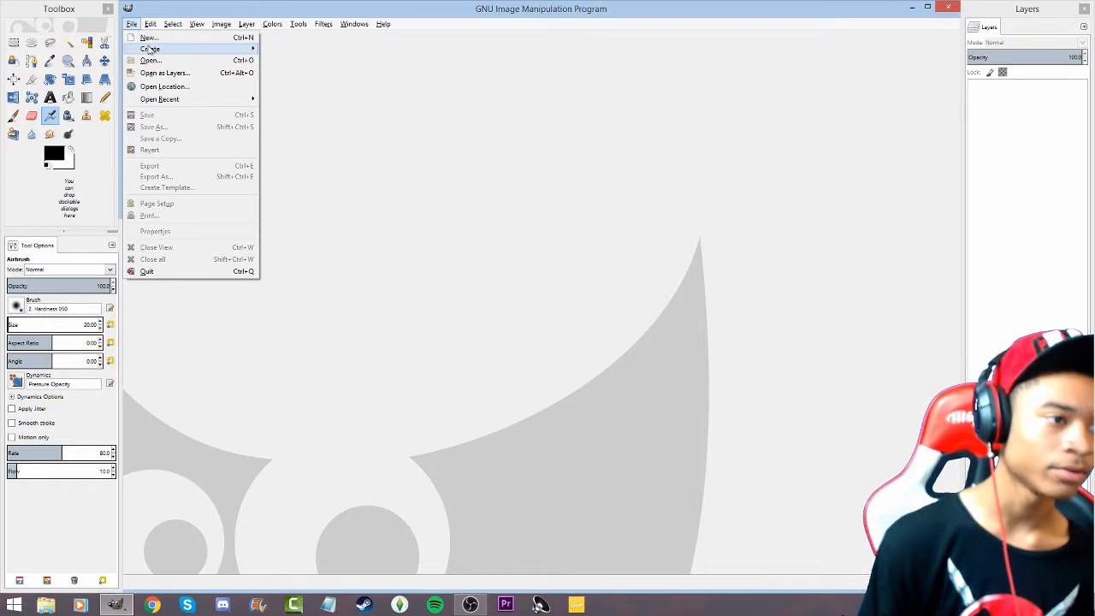
pyautogui.click(161, 40)
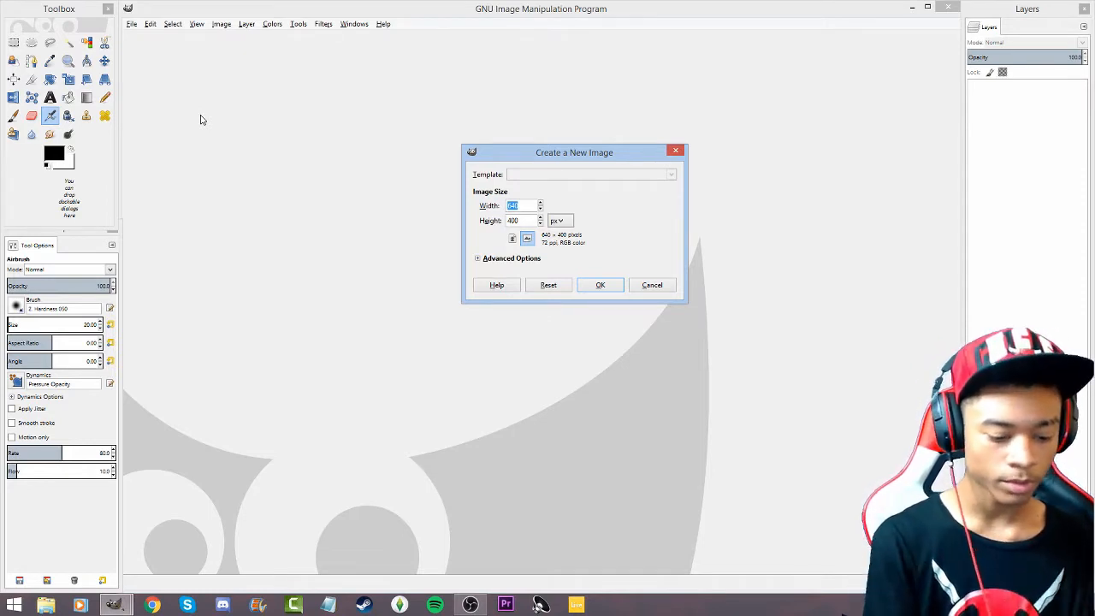
pyautogui.write('1280')
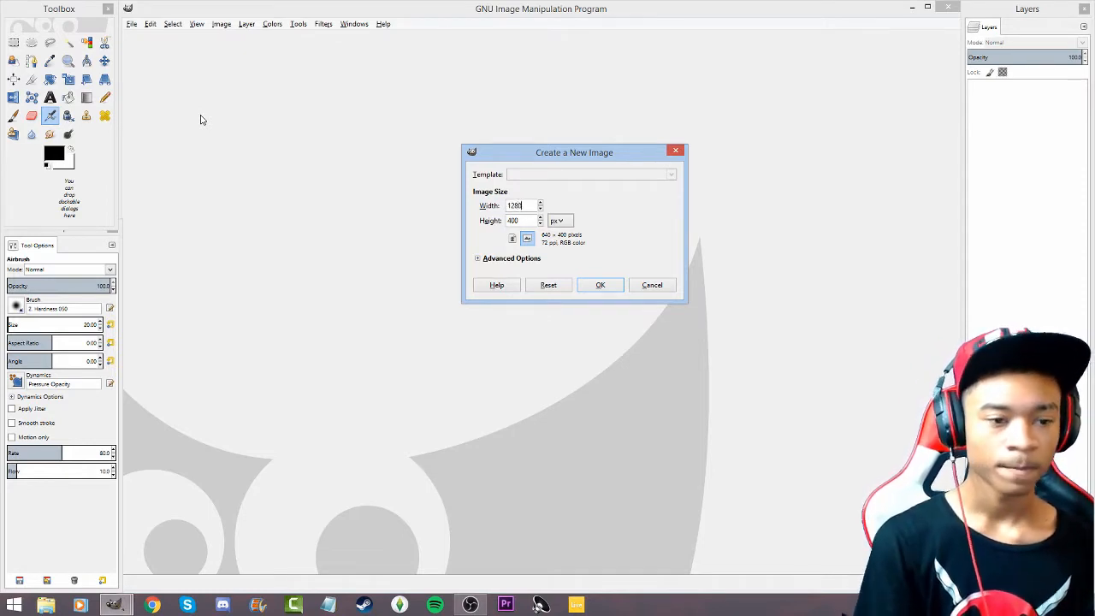
pyautogui.press('Tab')
pyautogui.write('720')
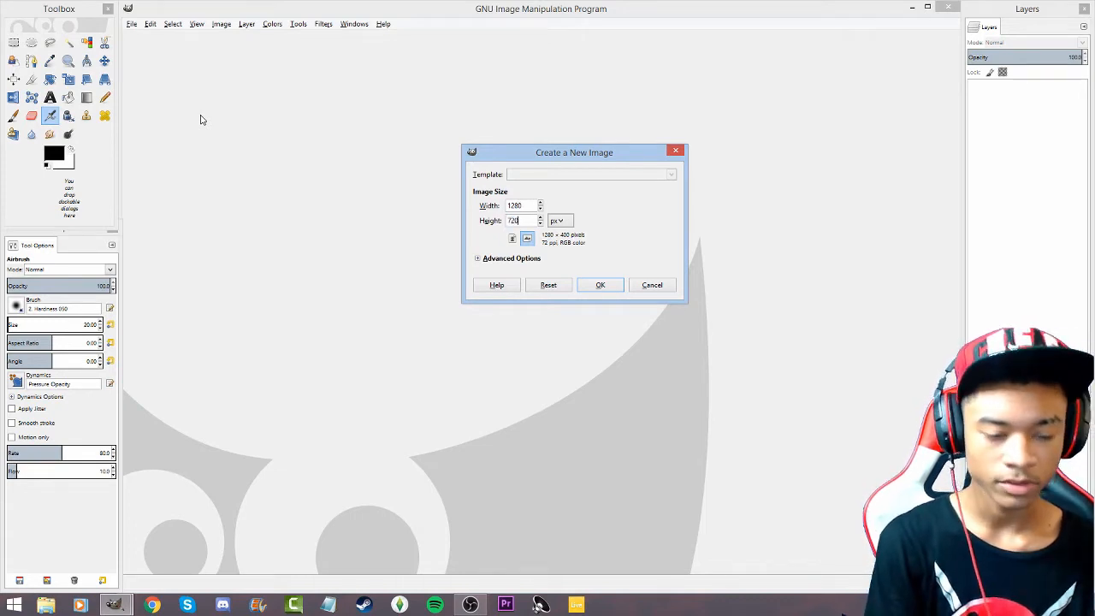
pyautogui.press('Return')
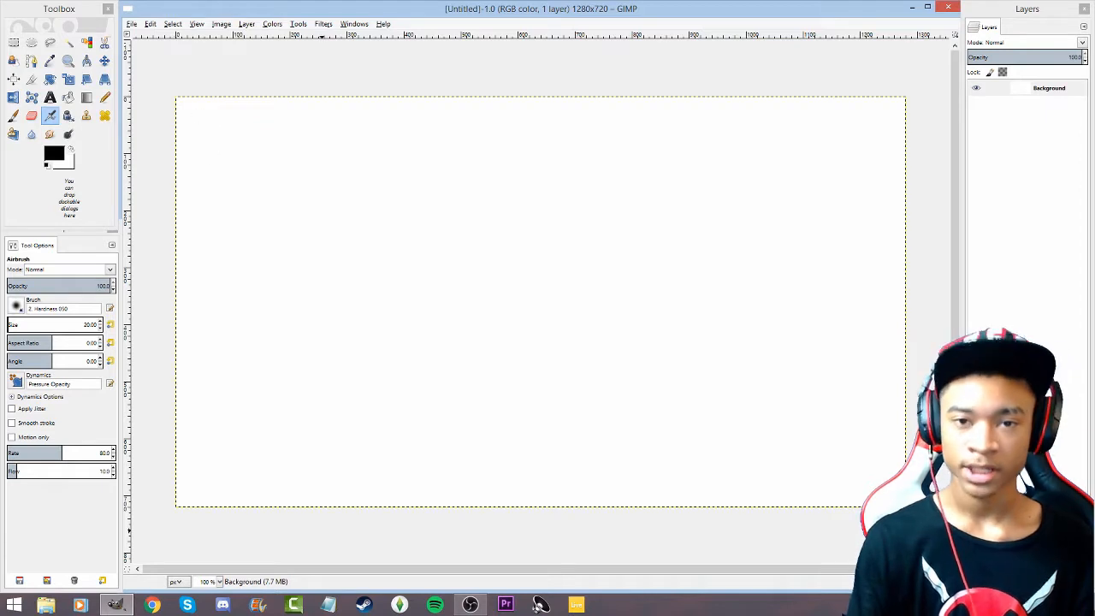
# Try out Thumbnail Template.png as a layer over the blank background, and undo the import.
pyautogui.click(1035, 253)
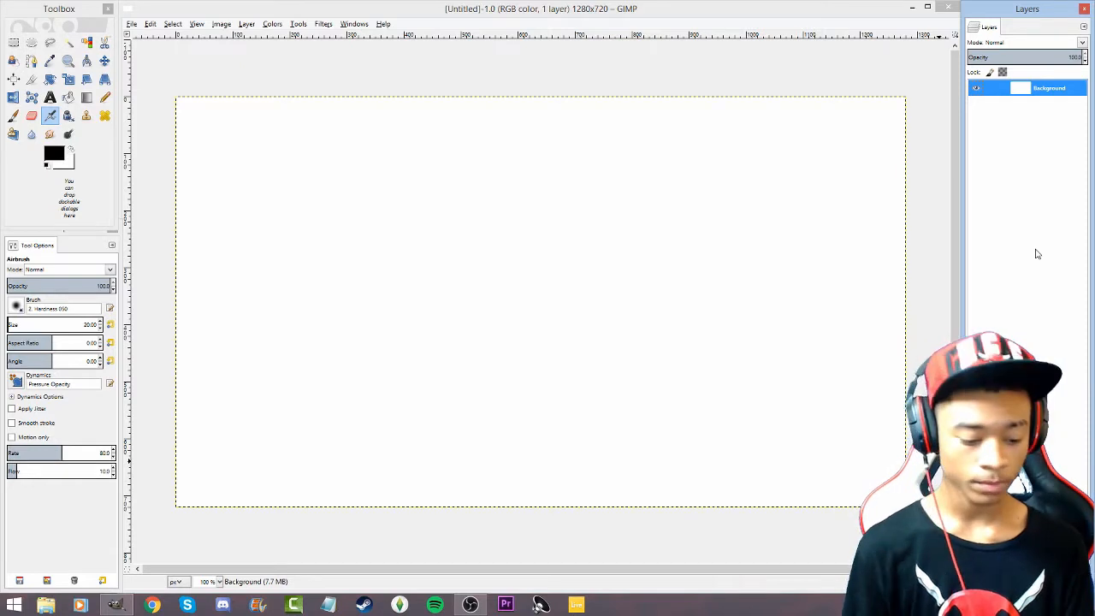
pyautogui.click(134, 25)
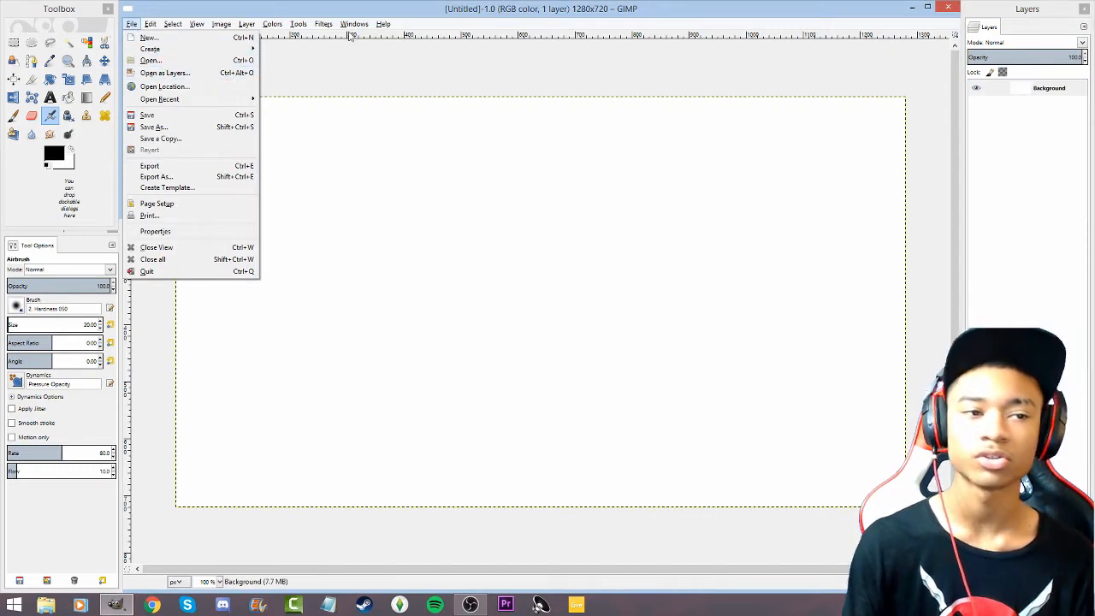
pyautogui.click(369, 12)
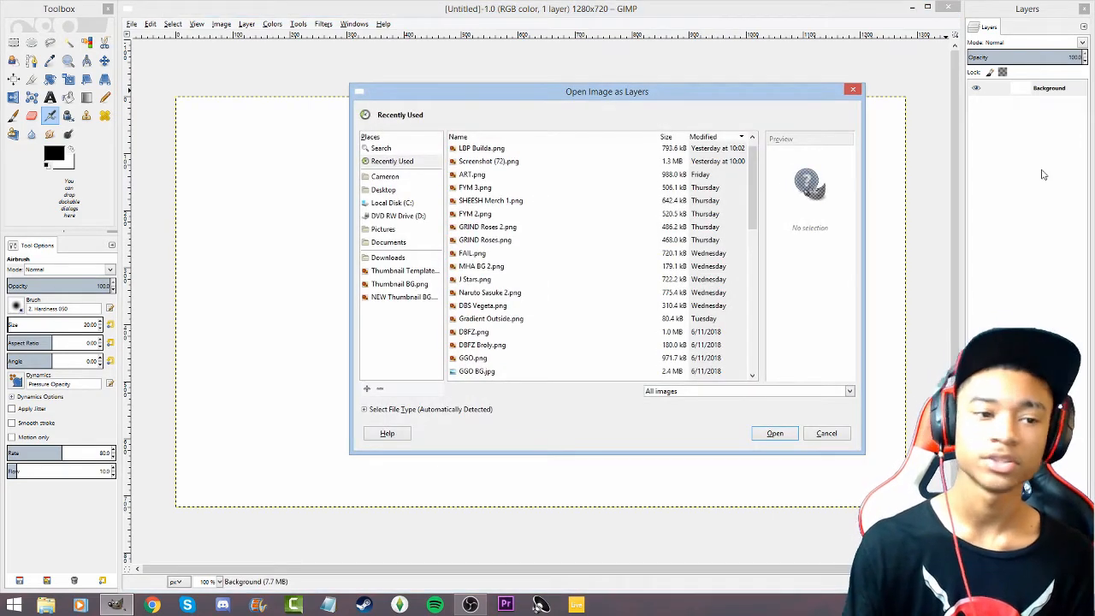
pyautogui.click(427, 275)
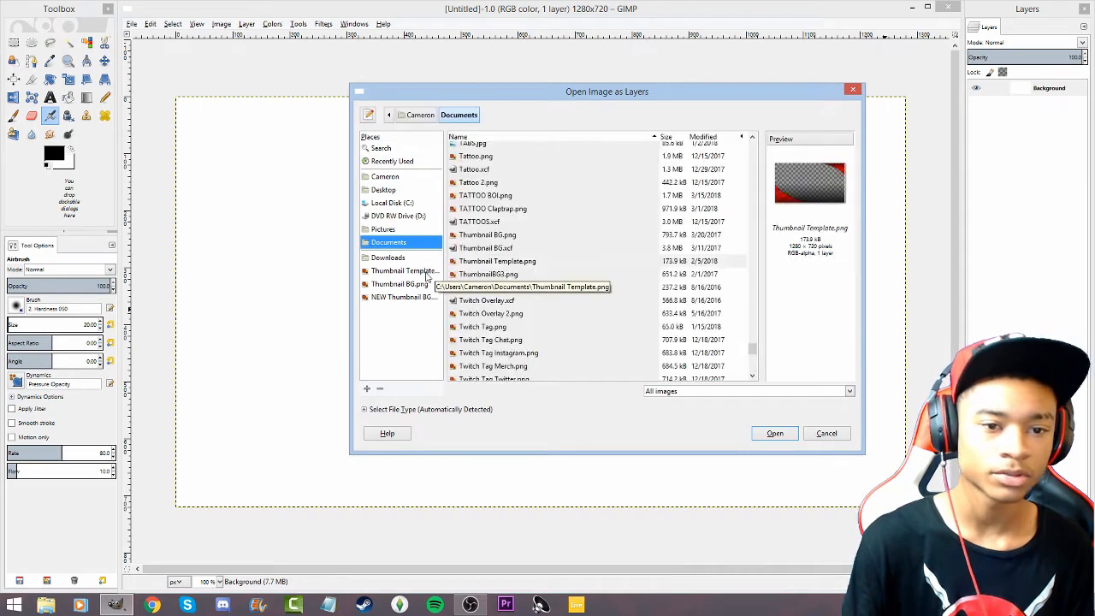
pyautogui.click(774, 433)
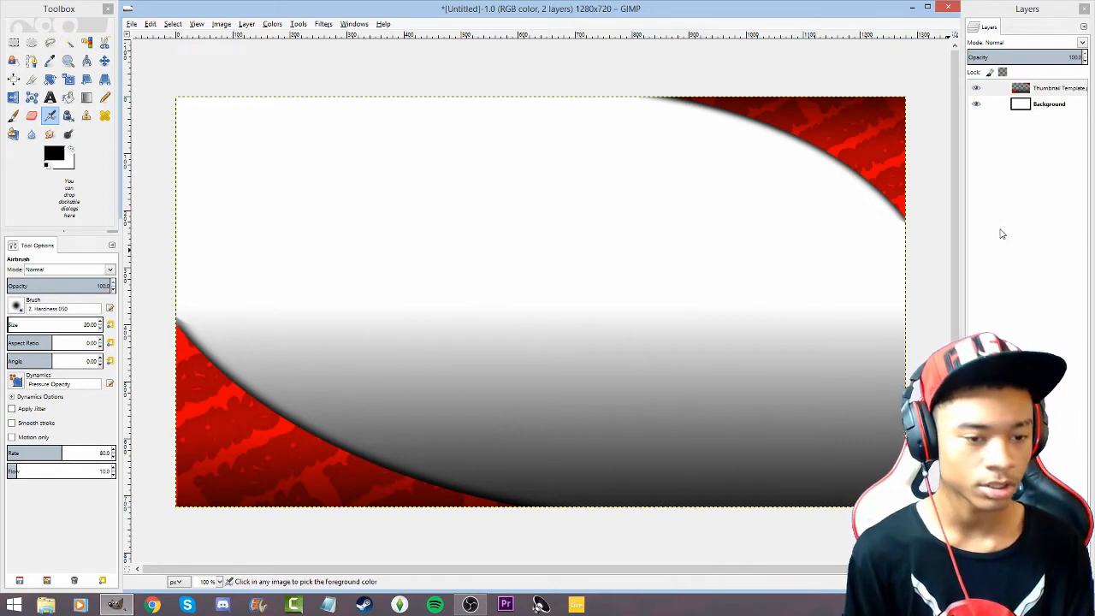
pyautogui.hotkey('ctrl', 'z')
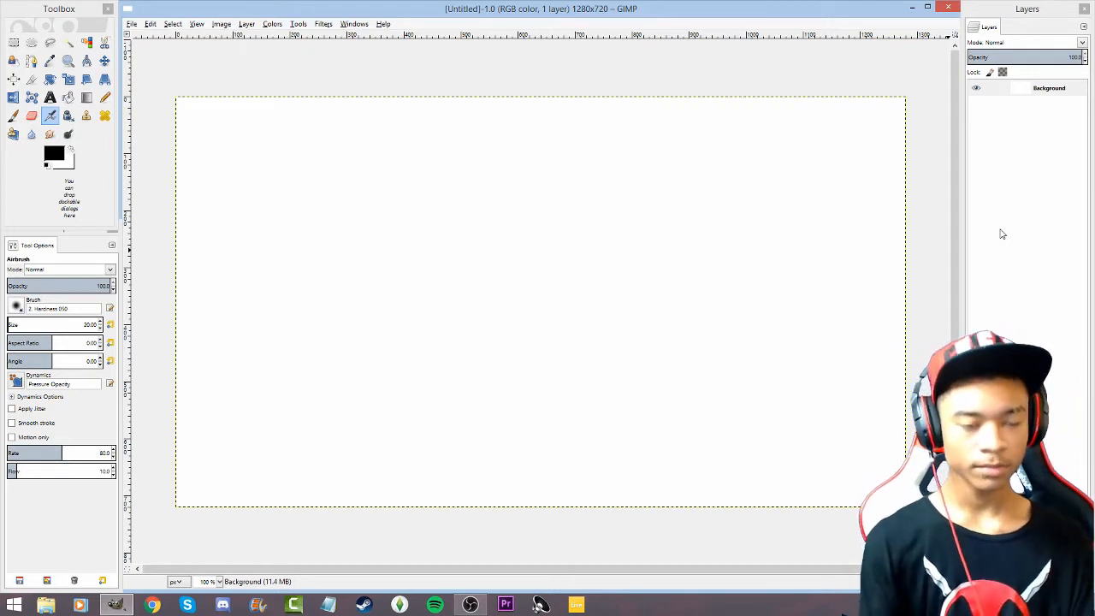
# Try out Thumbnail BG.png as a layer over the blank background, and undo the import.
pyautogui.click(1002, 234)
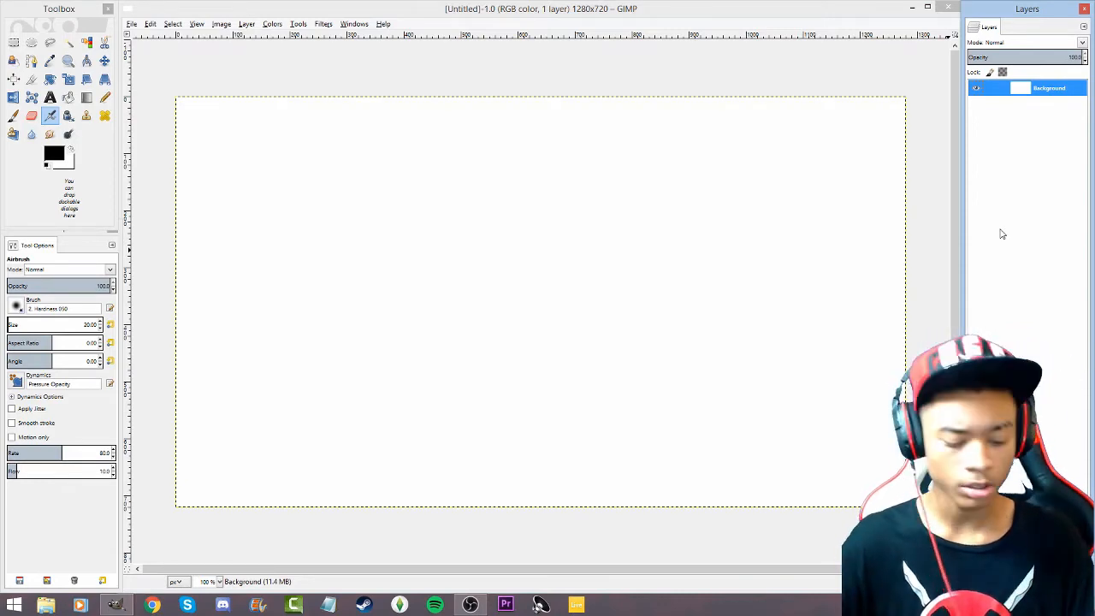
pyautogui.hotkey('ctrl', 'alt', 'o')
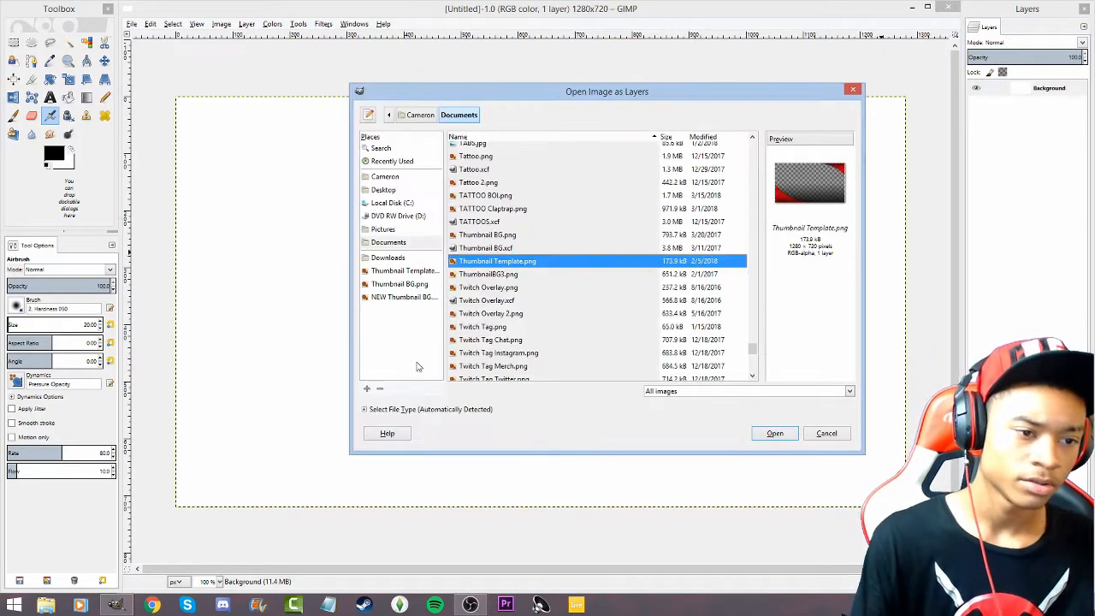
pyautogui.click(773, 433)
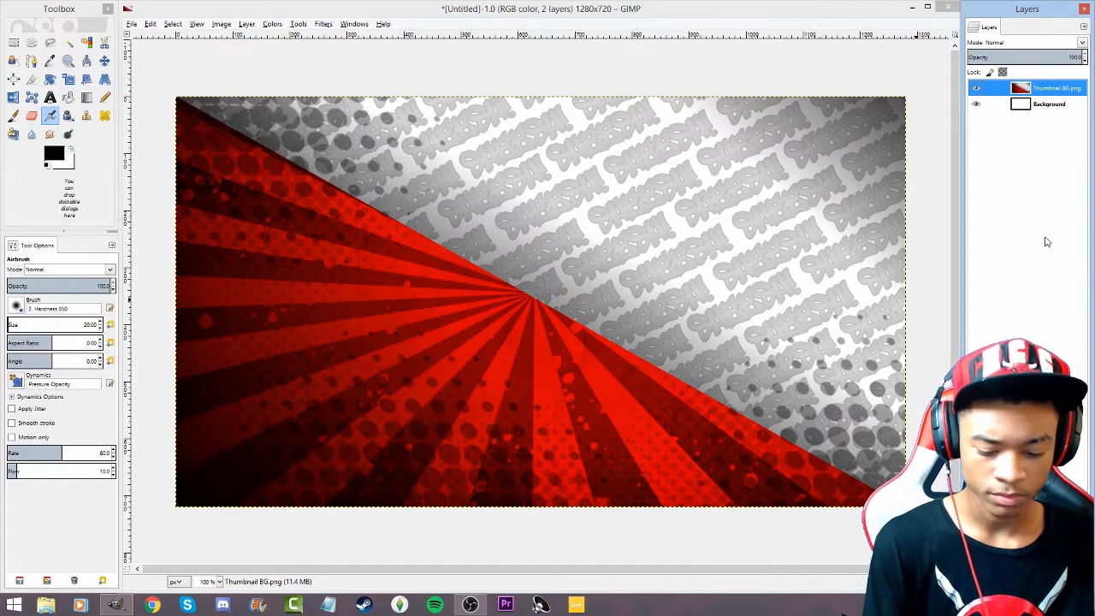
pyautogui.hotkey('ctrl', 'z')
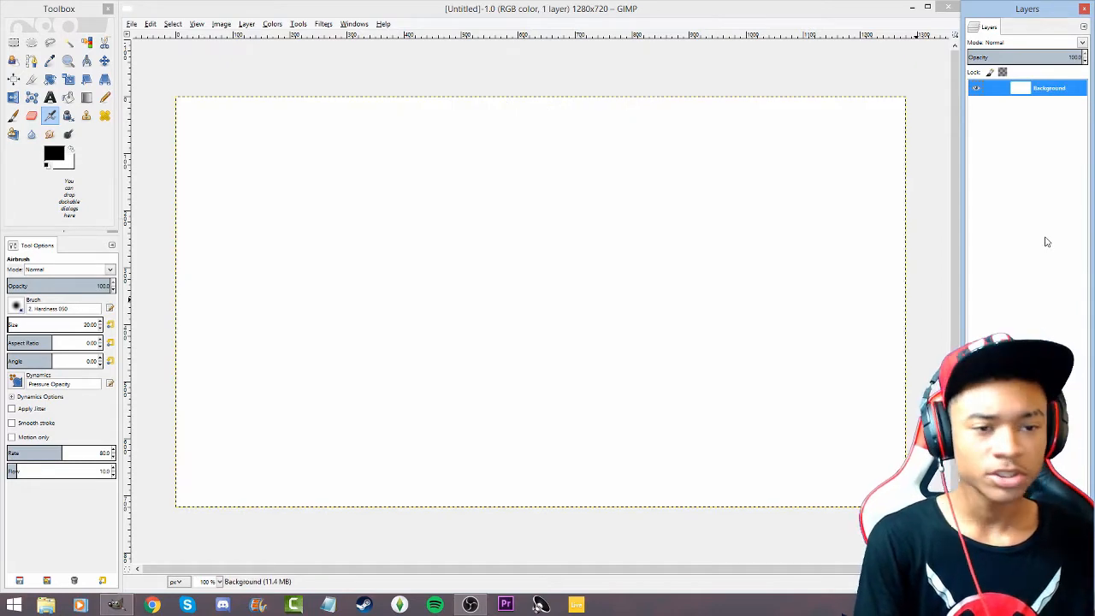
# Import SHEESH BG.png from the Documents folder as a layer and scale it down to just cover the canvas.
pyautogui.hotkey('ctrl', 'alt', 'o')
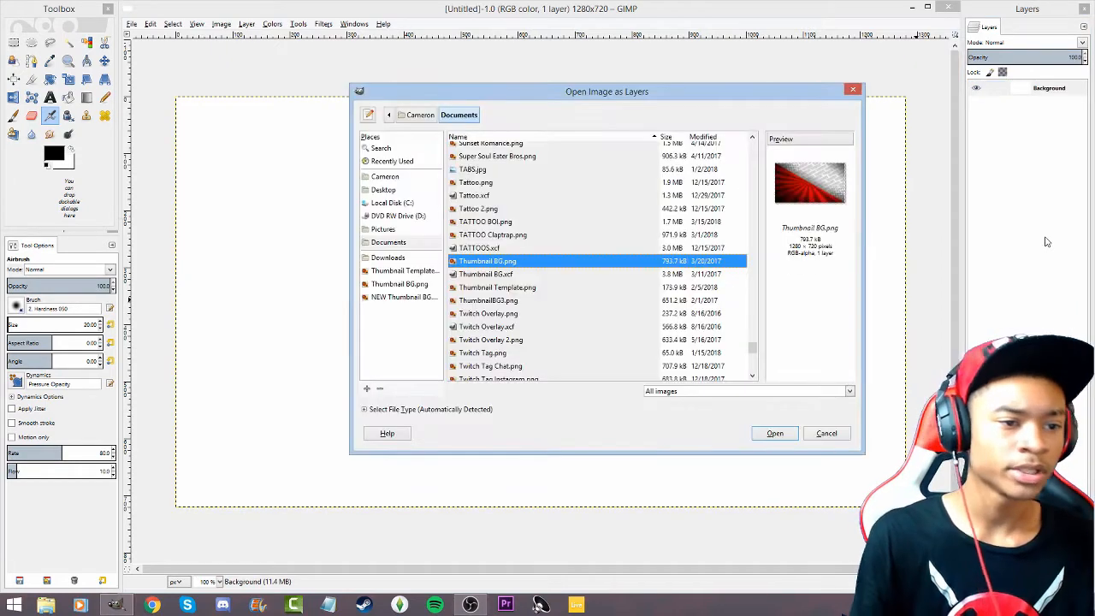
pyautogui.click(397, 231)
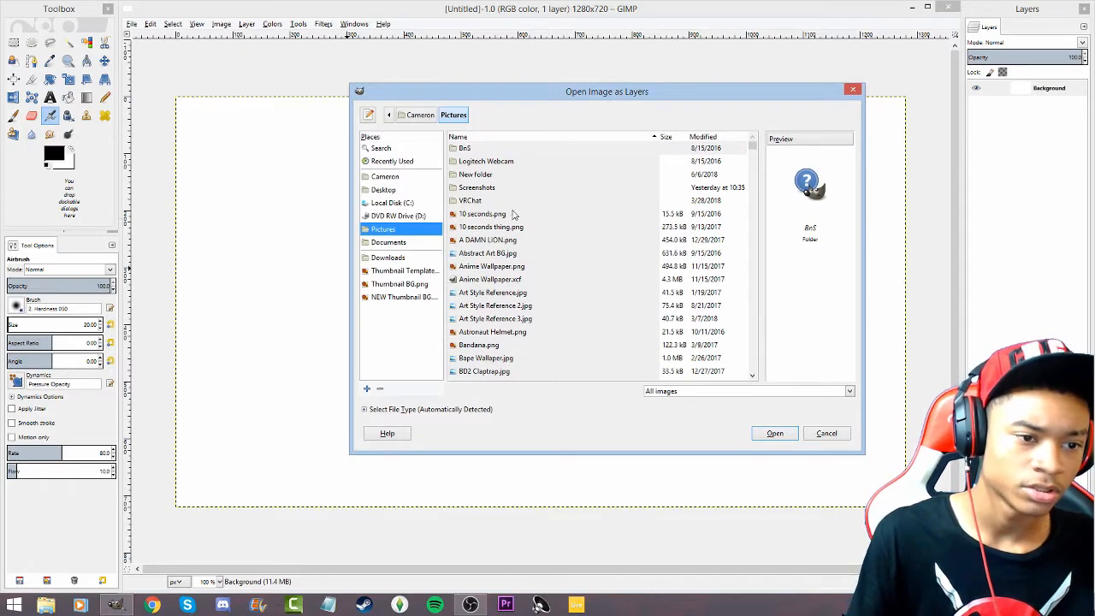
pyautogui.doubleClick(516, 174)
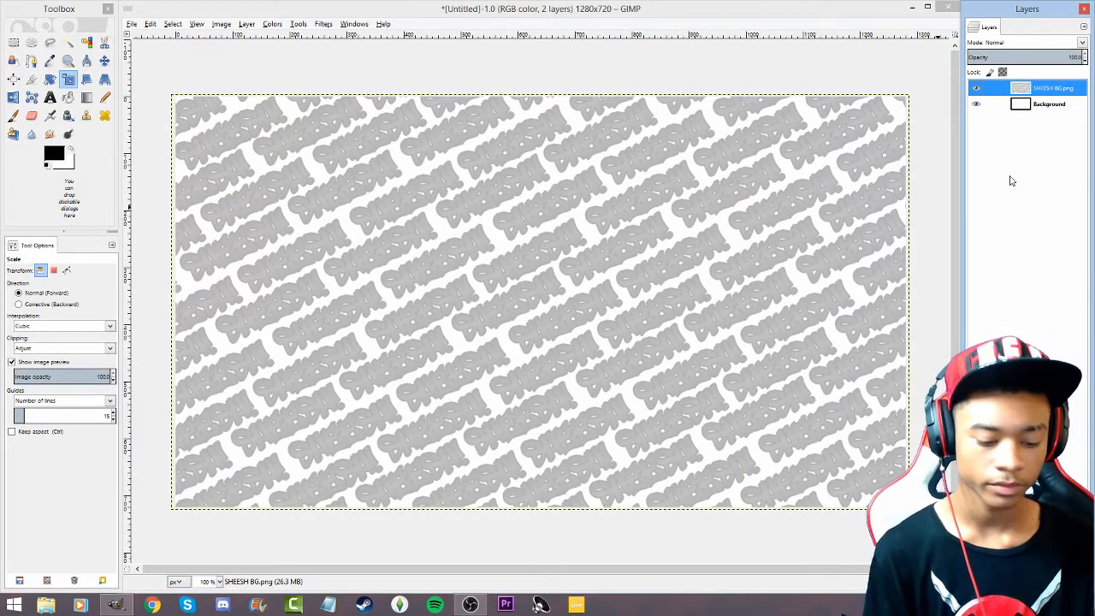
# Try out Thumbnail Template.png as a layer above the SHEESH BG pattern, and undo the import.
pyautogui.hotkey('ctrl', 'alt', 'o')
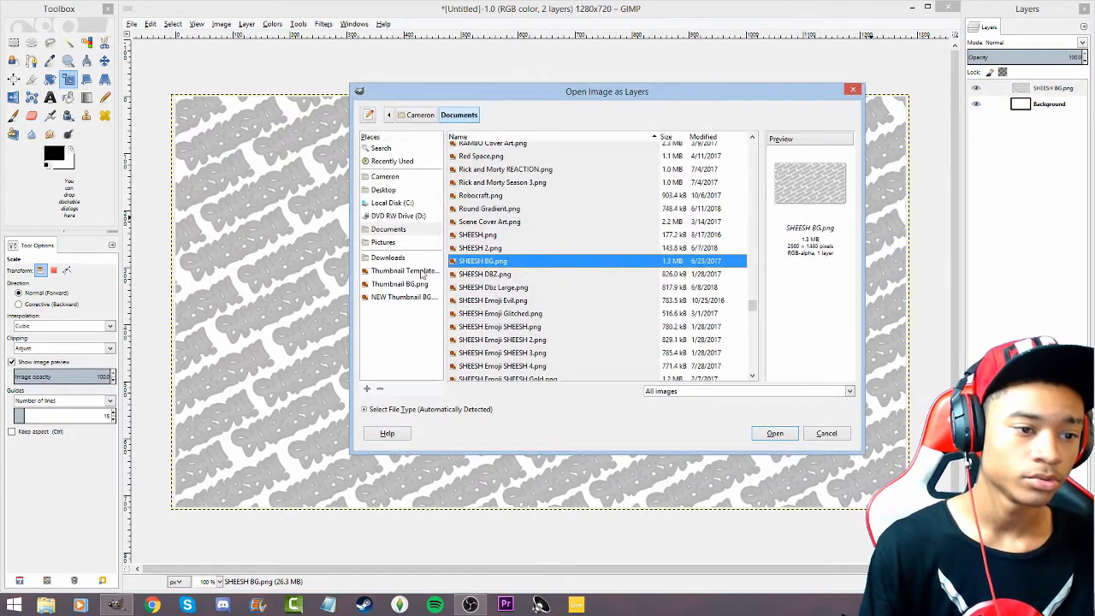
pyautogui.click(774, 433)
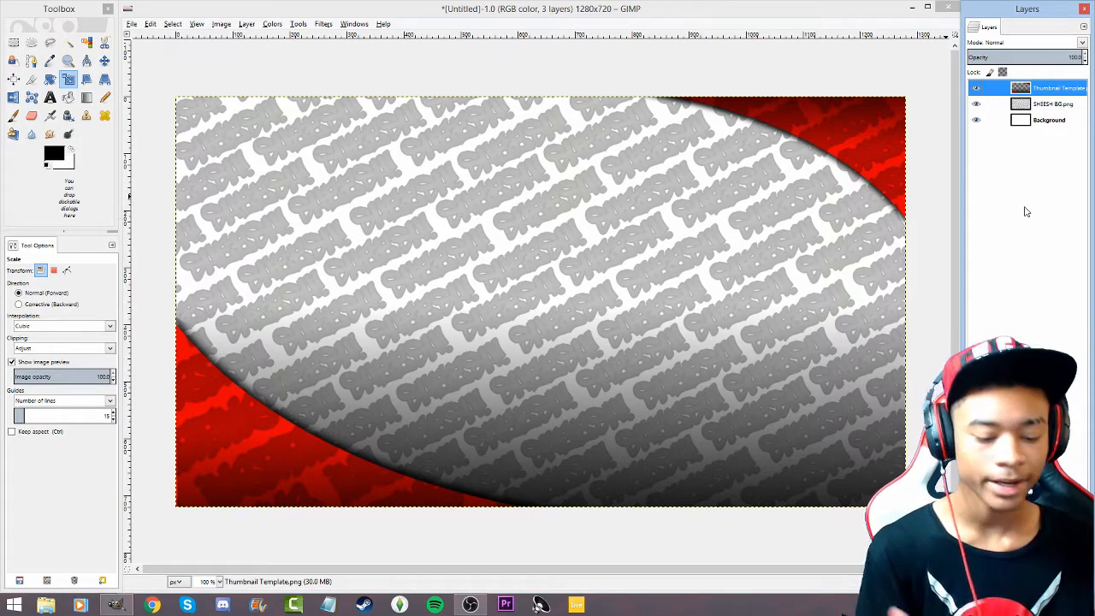
pyautogui.hotkey('ctrl', 'z')
# Try out Thumbnail BG.png as a layer above the SHEESH BG pattern, and undo the import.
pyautogui.hotkey('ctrl', 'alt', 'o')
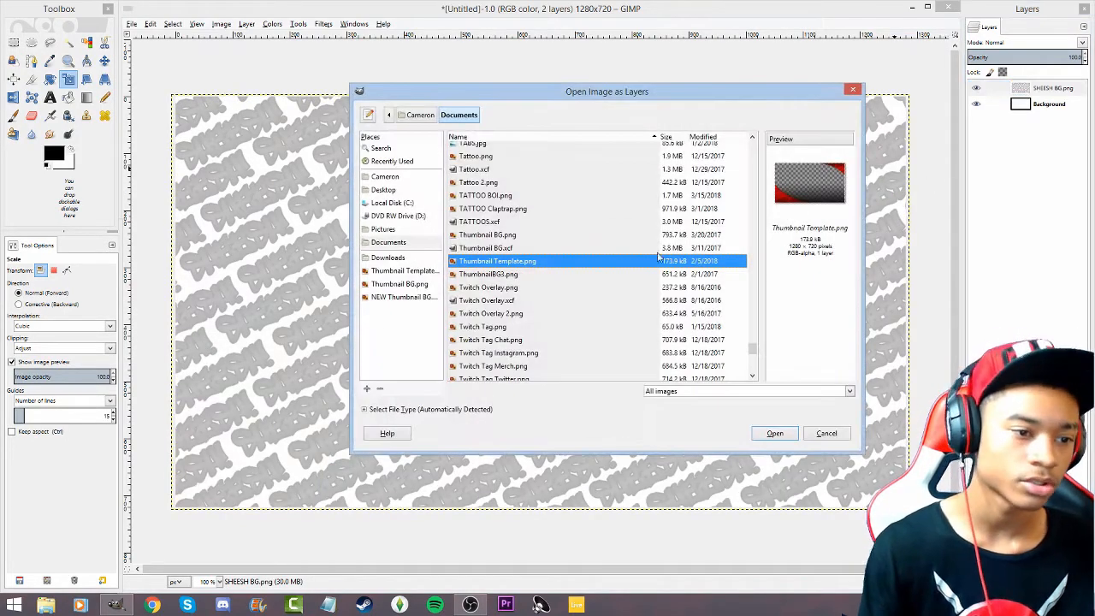
pyautogui.click(425, 287)
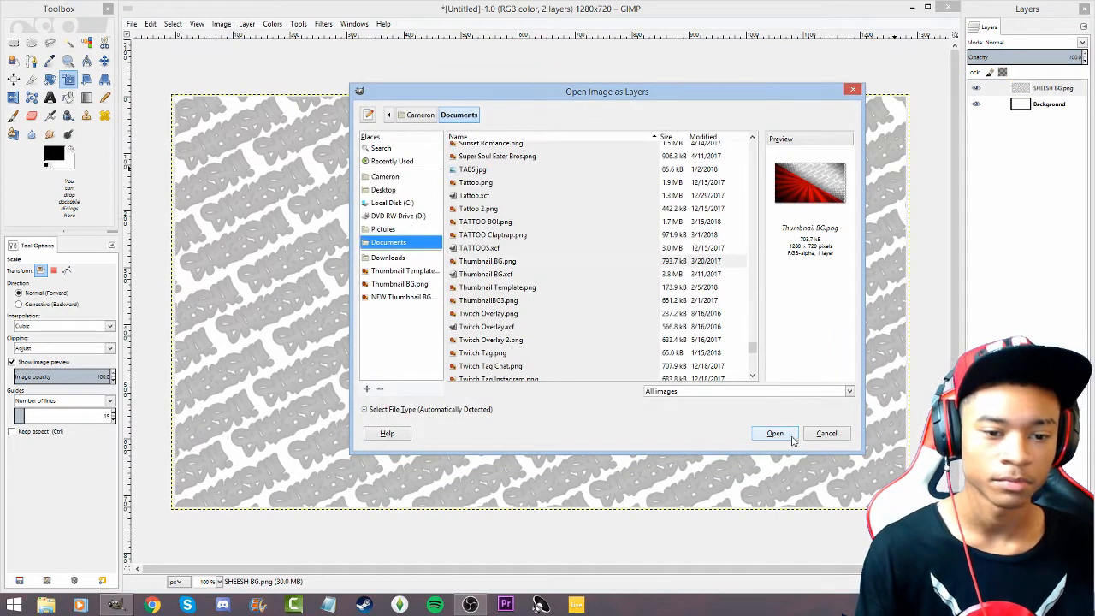
pyautogui.click(774, 433)
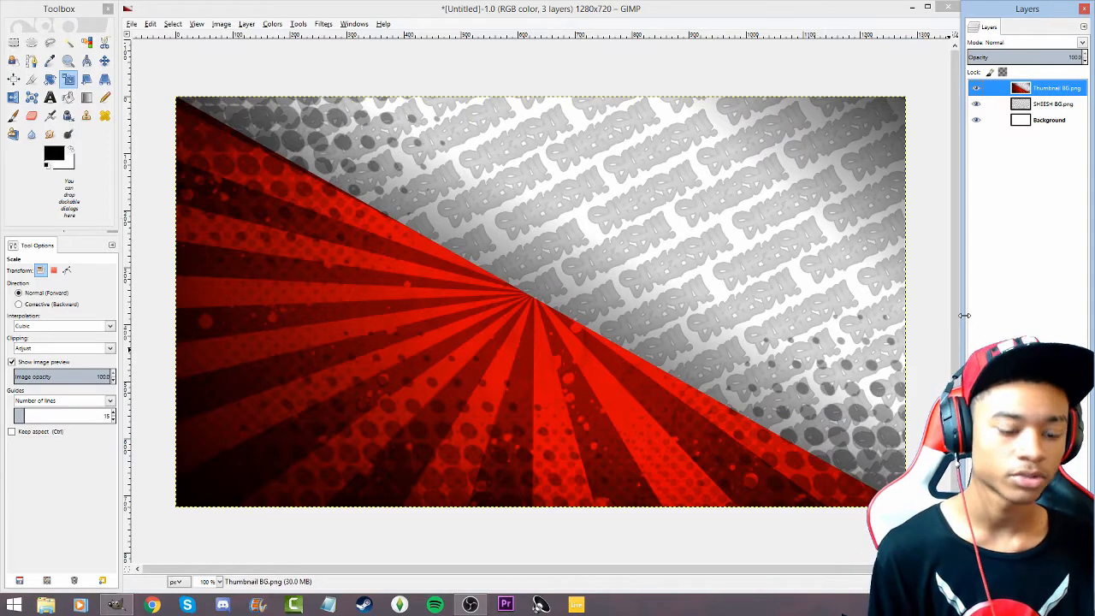
pyautogui.hotkey('ctrl', 'z')
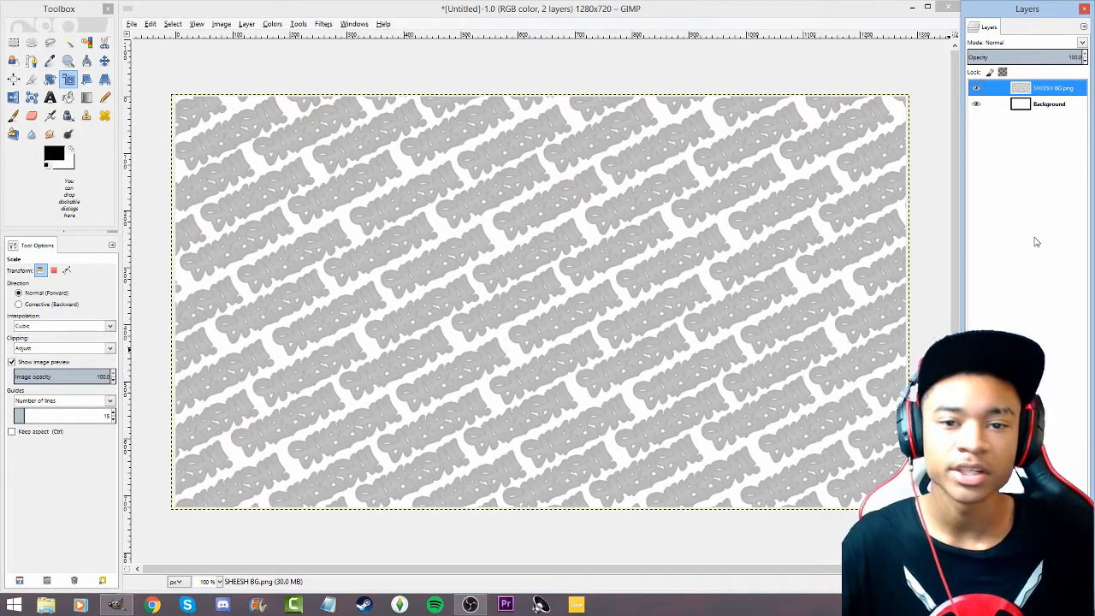
# Colorize the SHEESH BG layer red with hue 0, saturation 100 and lightness -53.
pyautogui.click(272, 24)
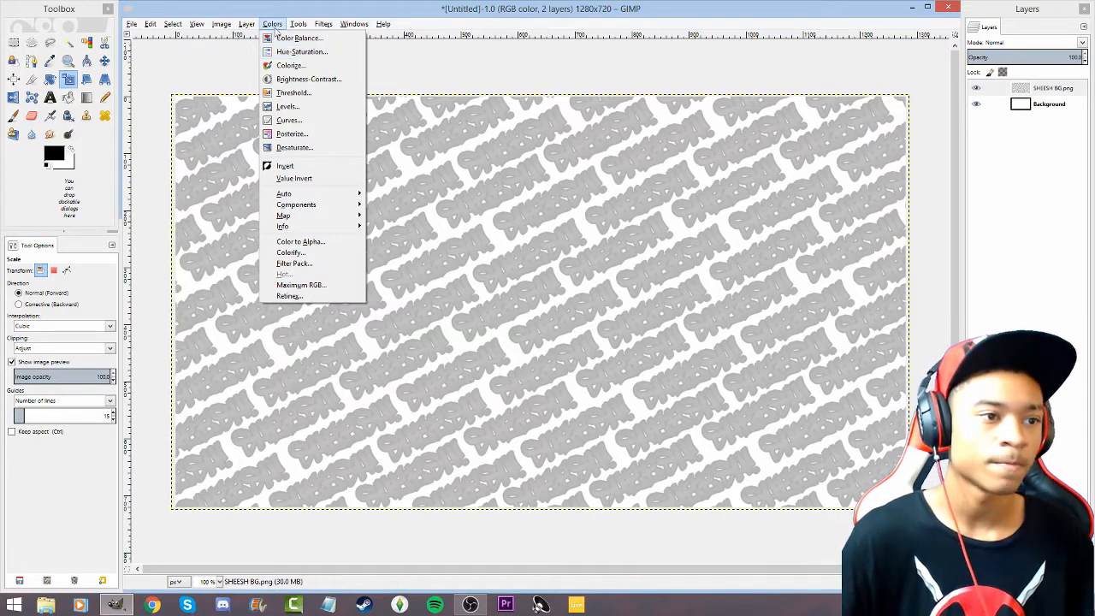
pyautogui.click(295, 65)
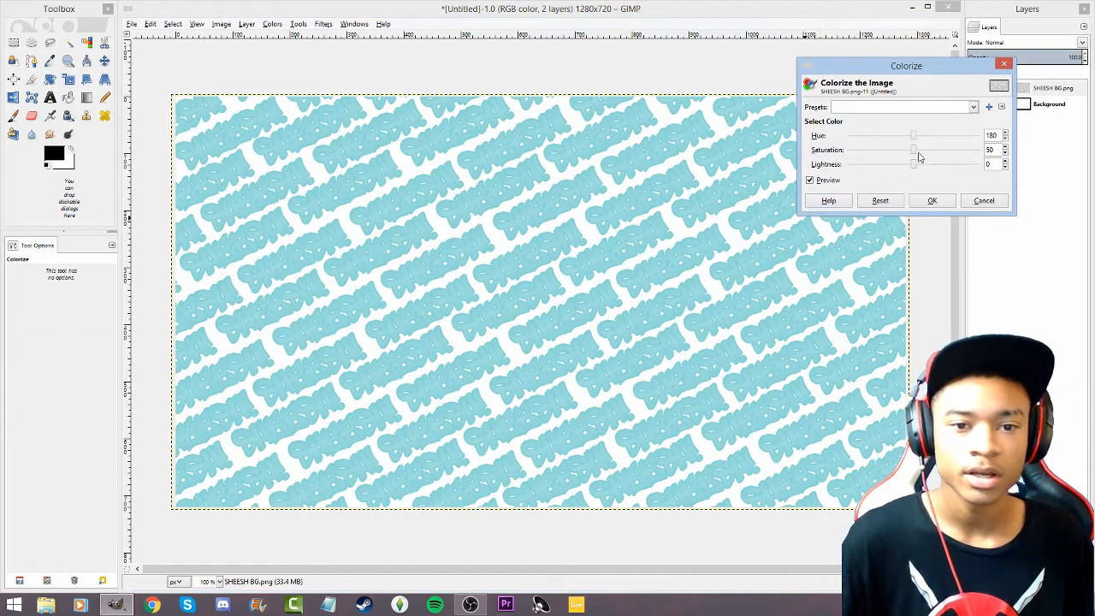
pyautogui.moveTo(915, 156); pyautogui.dragTo(983, 150)
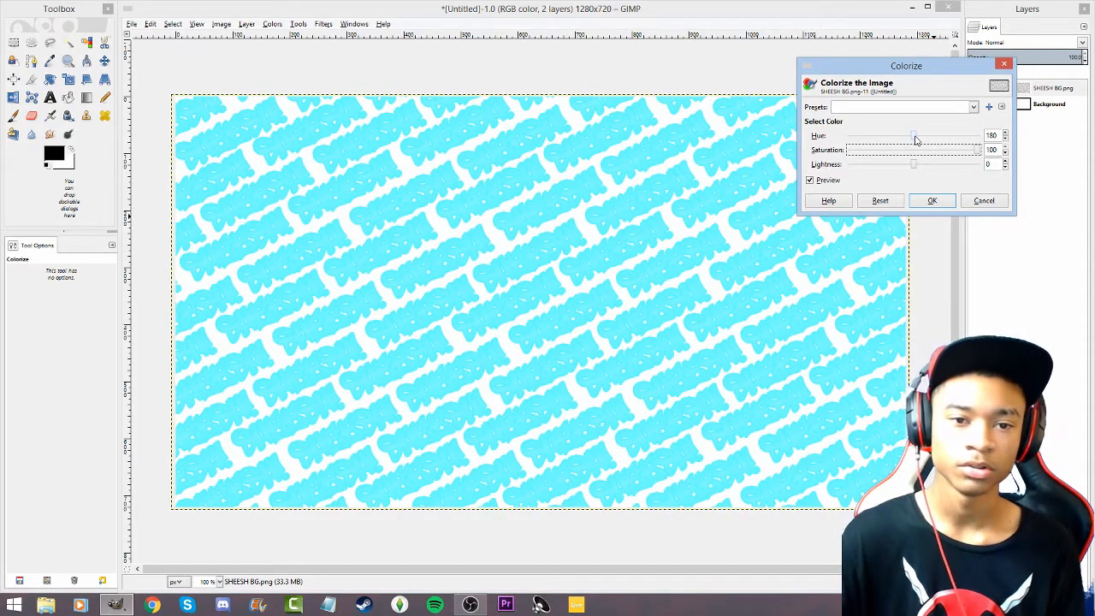
pyautogui.moveTo(915, 139); pyautogui.dragTo(841, 150)
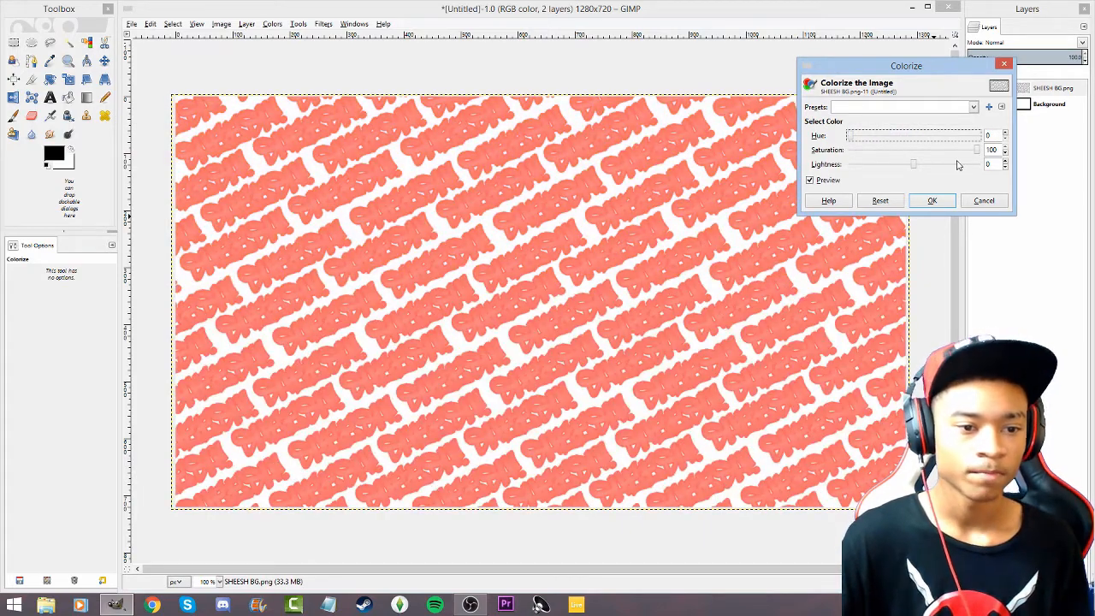
pyautogui.moveTo(914, 167); pyautogui.dragTo(884, 167)
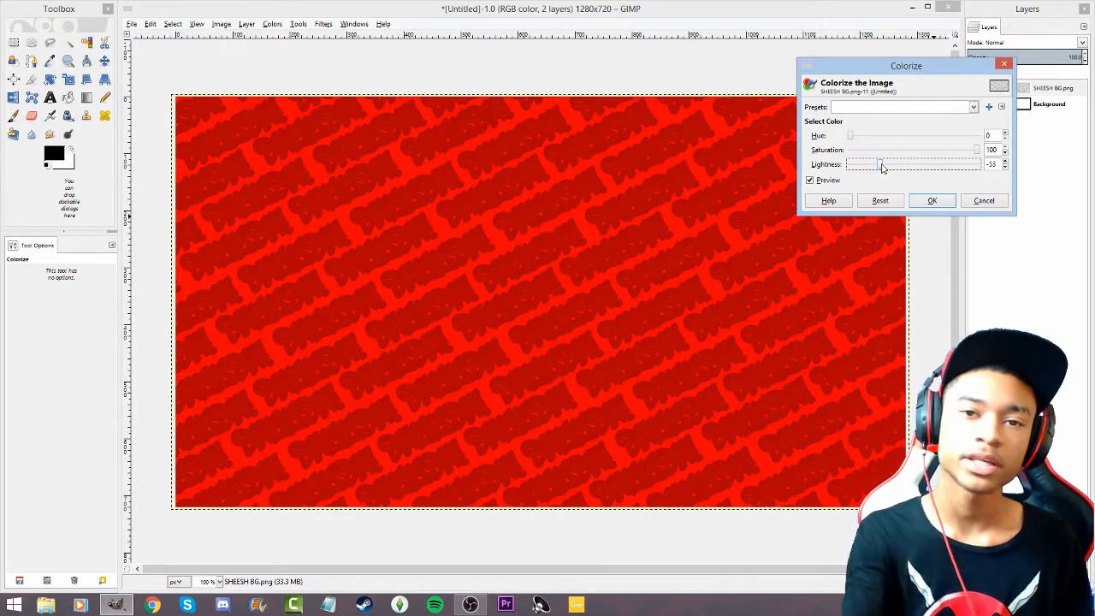
pyautogui.click(929, 202)
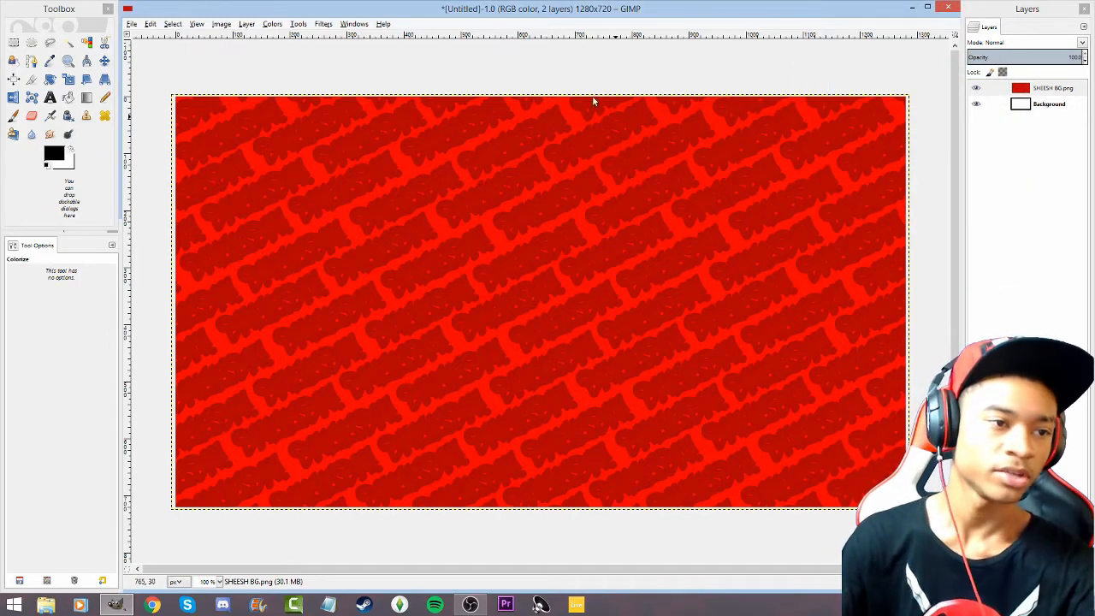
pyautogui.click(270, 26)
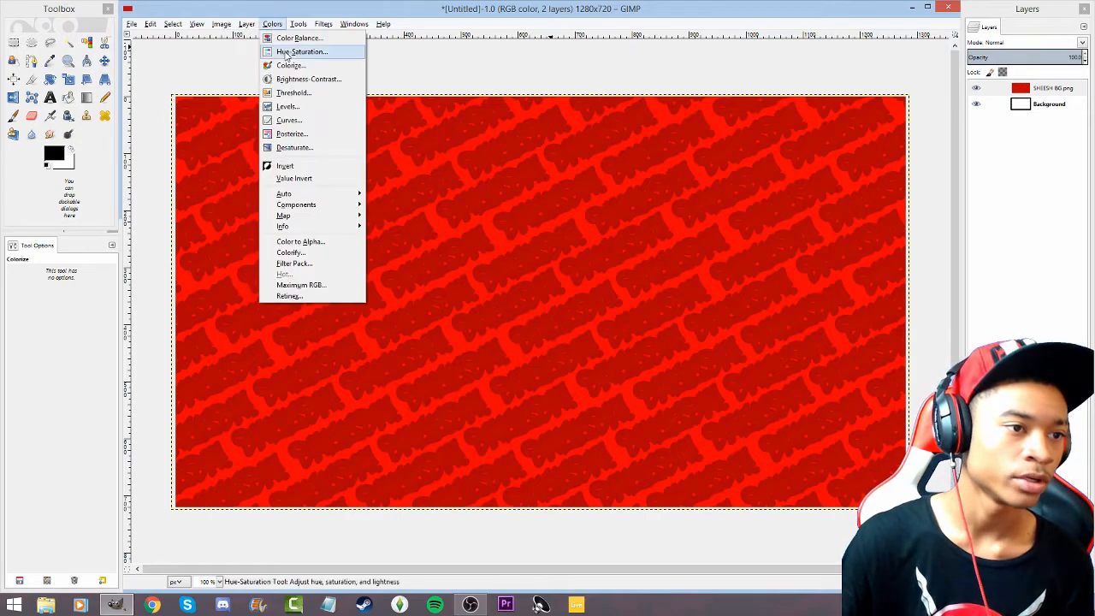
pyautogui.click(300, 79)
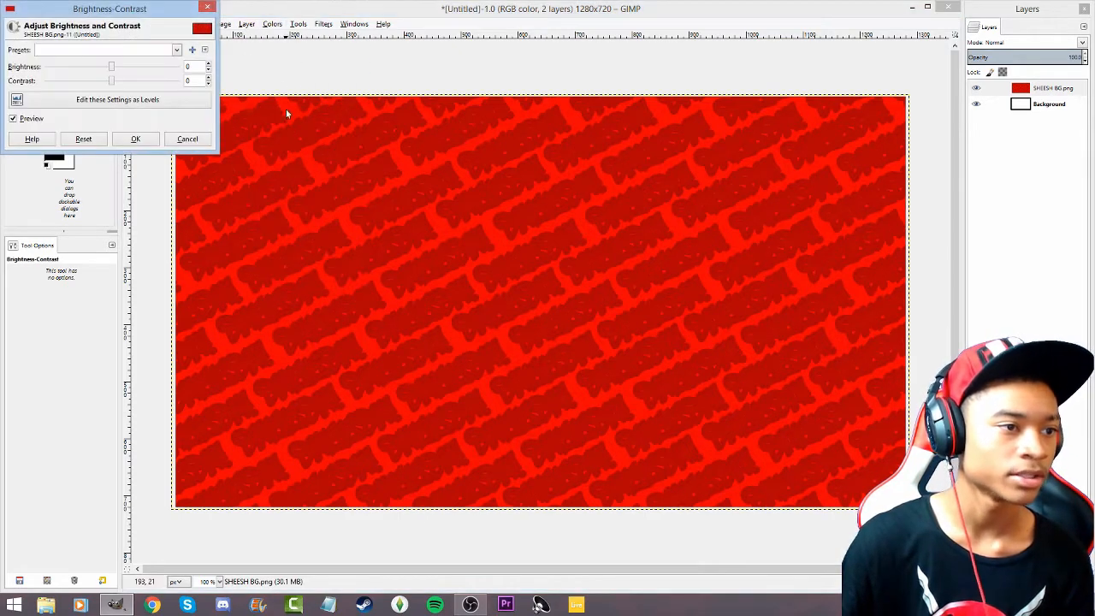
pyautogui.click(207, 8)
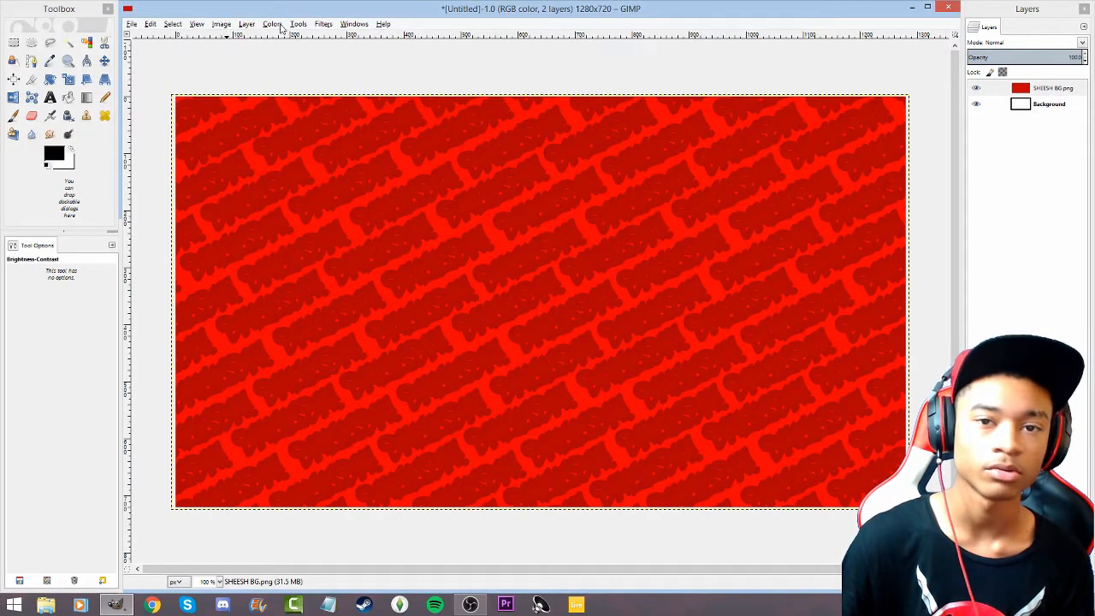
# Raise the SHEESH BG layer's contrast to 30, and lower its brightness to -21 in a separate adjustment.
pyautogui.click(272, 24)
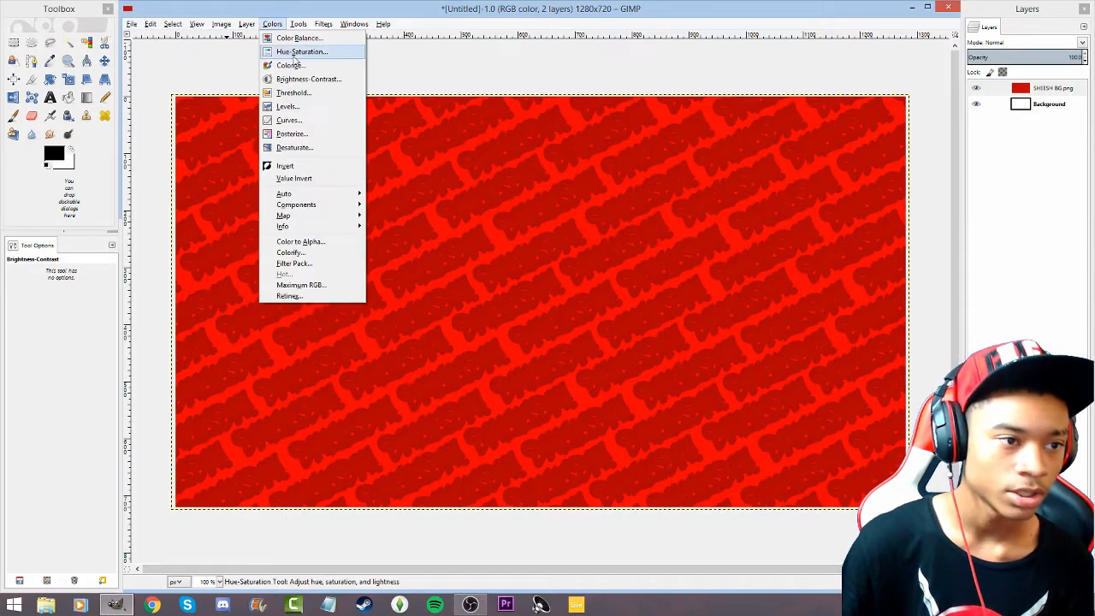
pyautogui.click(306, 79)
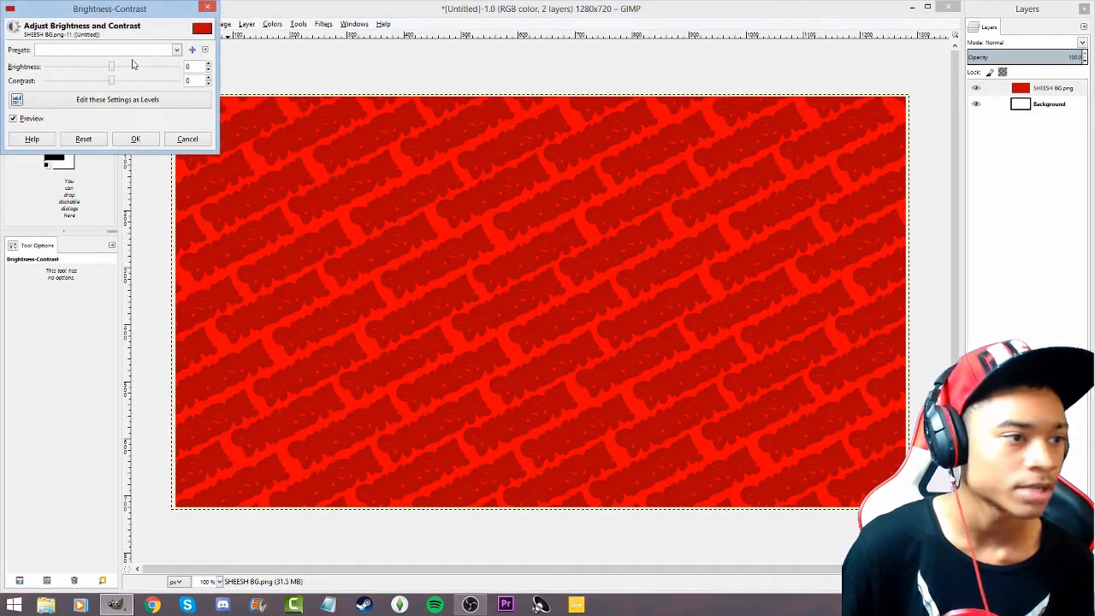
pyautogui.moveTo(114, 84); pyautogui.dragTo(129, 87)
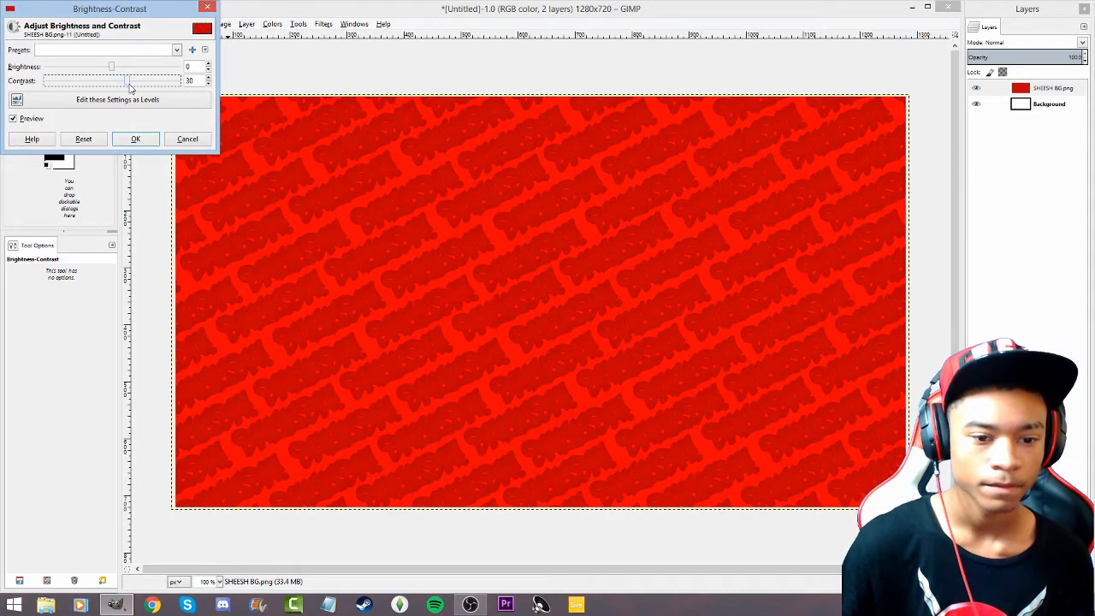
pyautogui.click(127, 137)
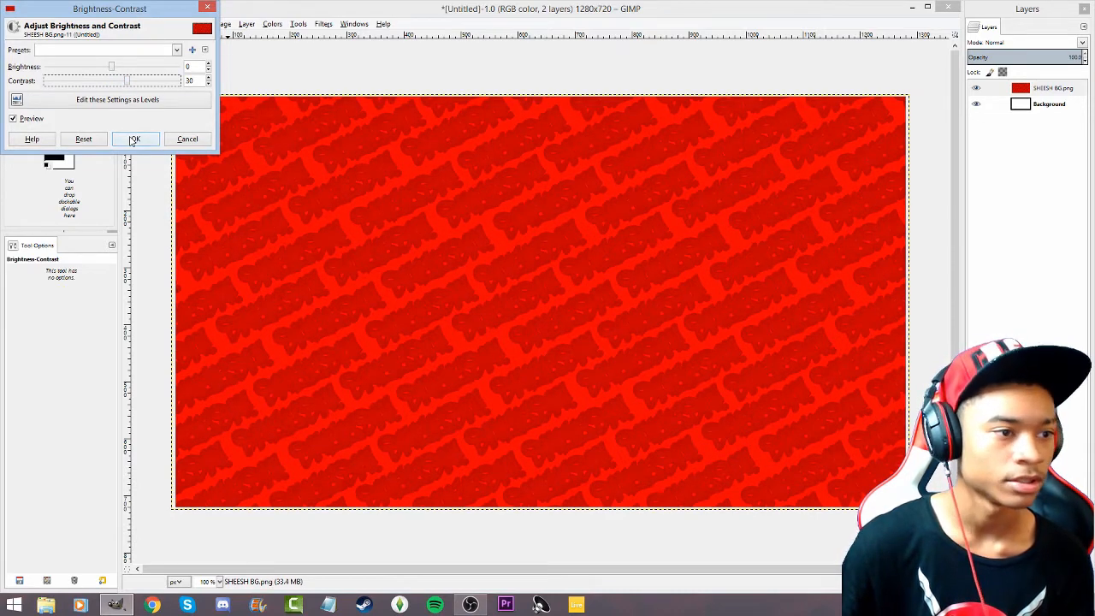
pyautogui.click(272, 24)
pyautogui.click(286, 78)
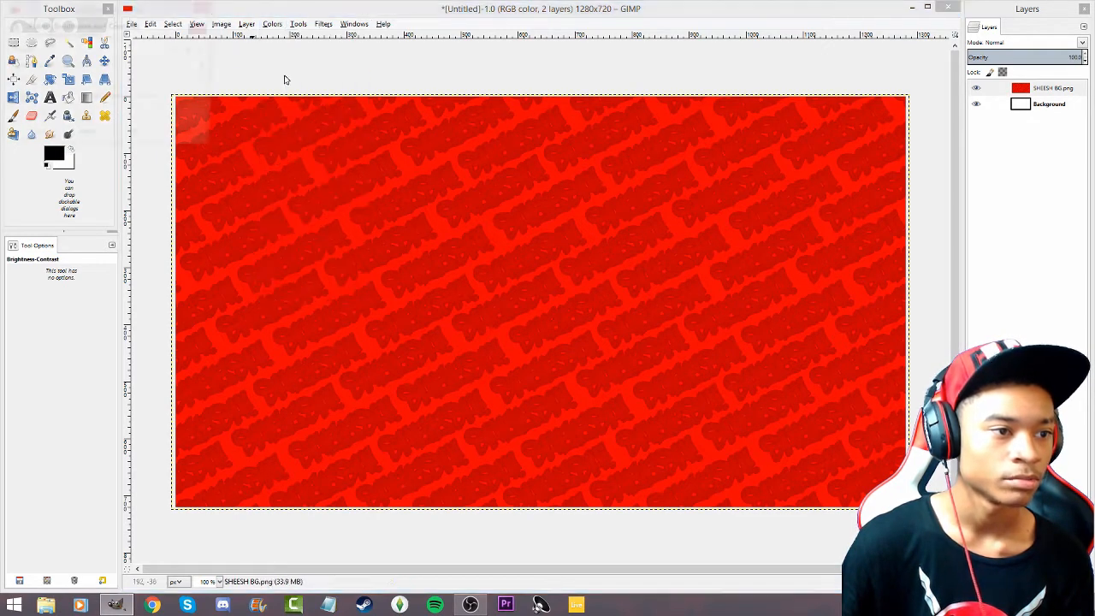
pyautogui.moveTo(114, 70); pyautogui.dragTo(102, 72)
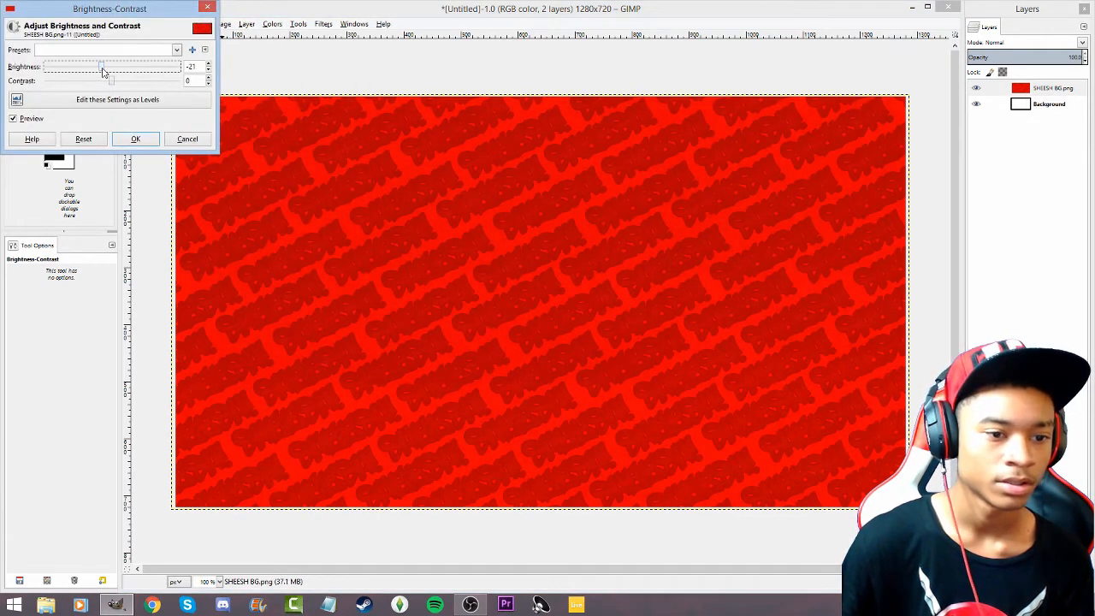
pyautogui.click(146, 139)
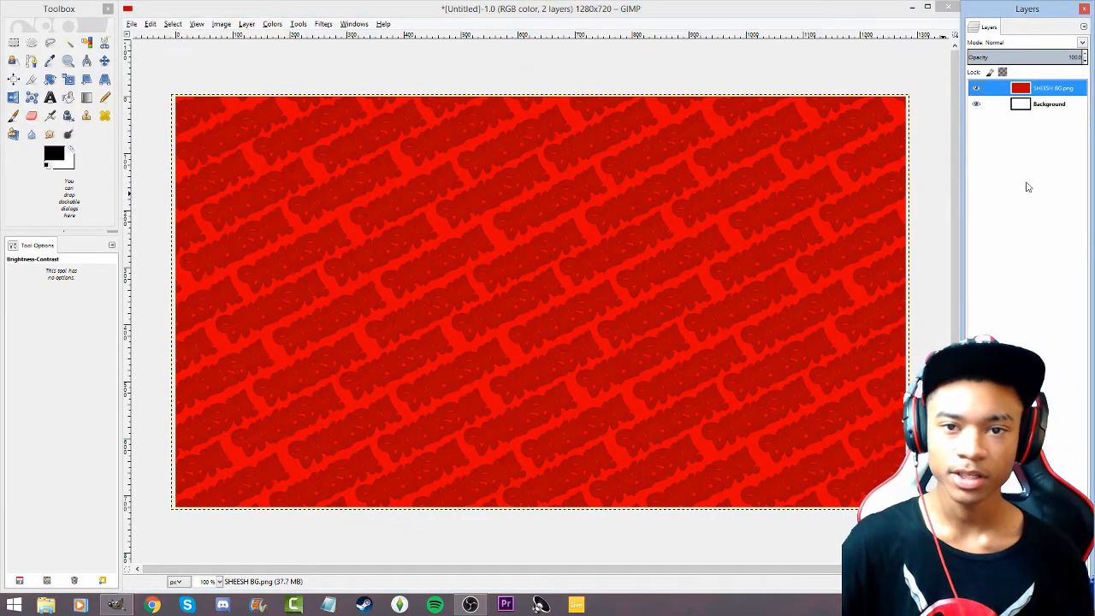
# Try out black FG to Transparent gradients from the canvas's bottom and top edges on a new layer, and undo both gradients and the layer.
pyautogui.rightClick(1028, 186)
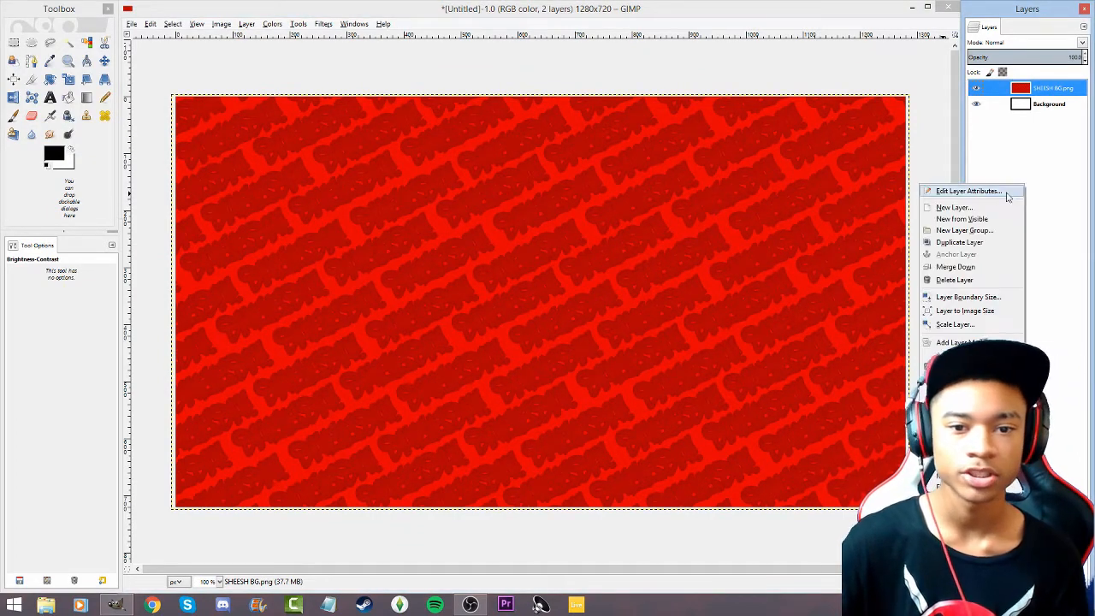
pyautogui.click(984, 206)
pyautogui.press('Return')
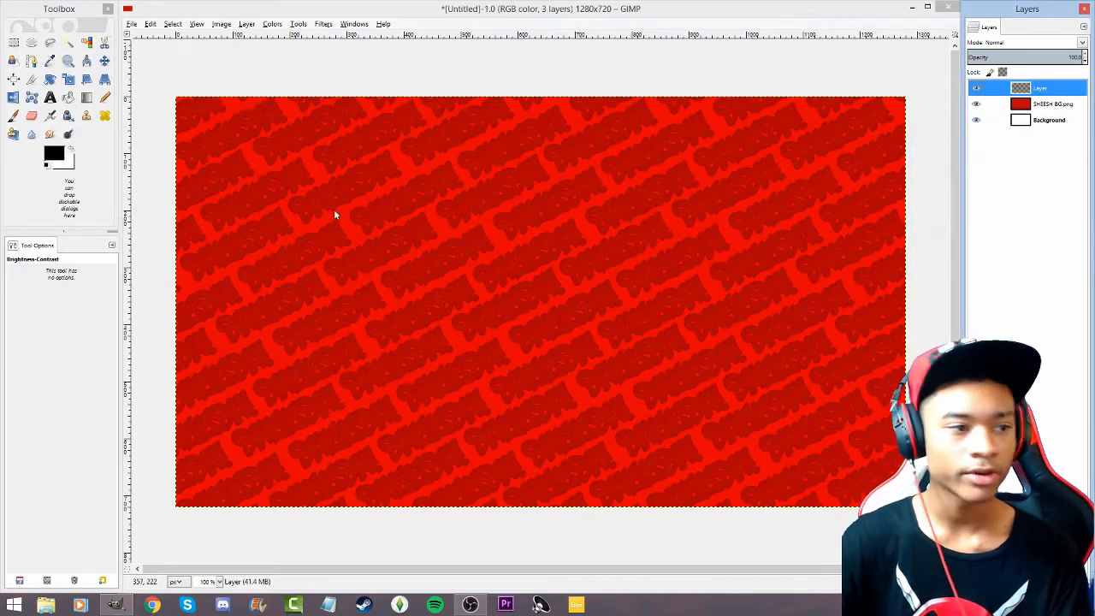
pyautogui.click(87, 96)
pyautogui.click(24, 305)
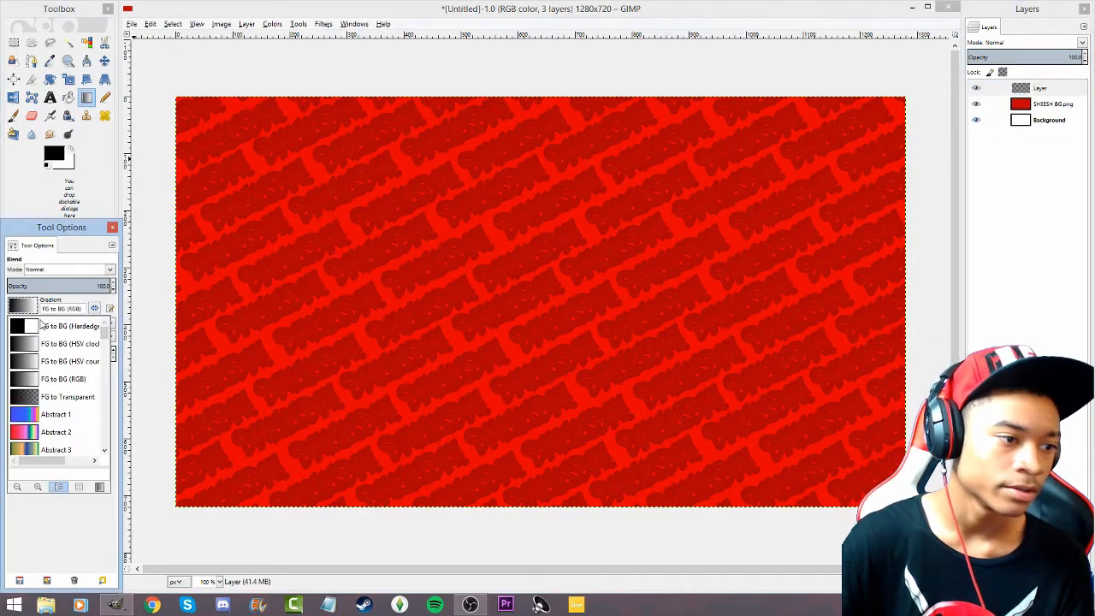
pyautogui.click(73, 396)
pyautogui.moveTo(555, 554); pyautogui.dragTo(555, 318)
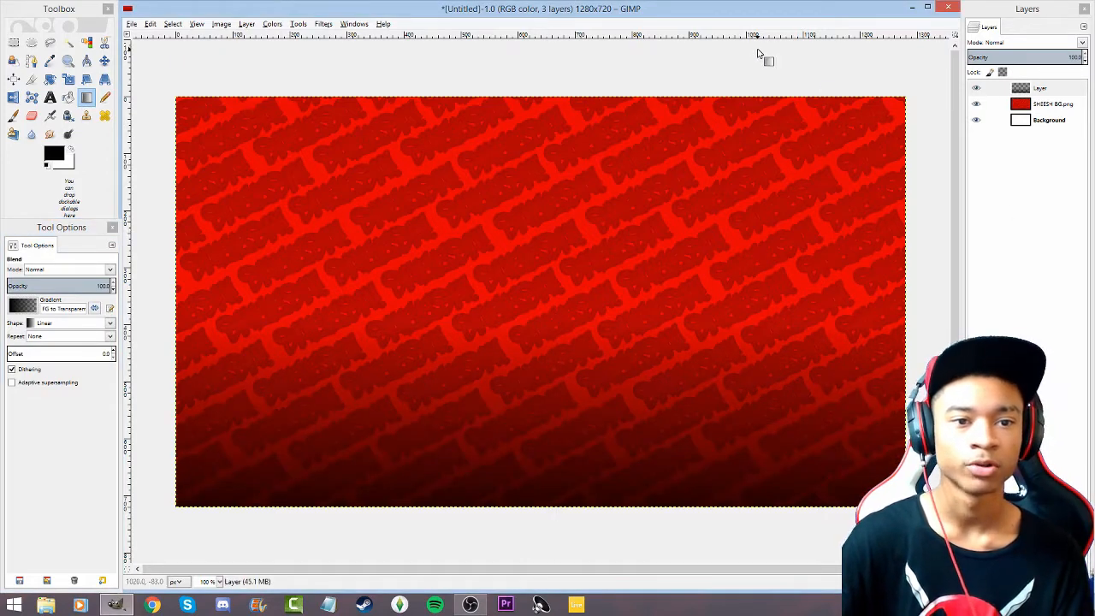
pyautogui.moveTo(756, 54); pyautogui.dragTo(762, 248)
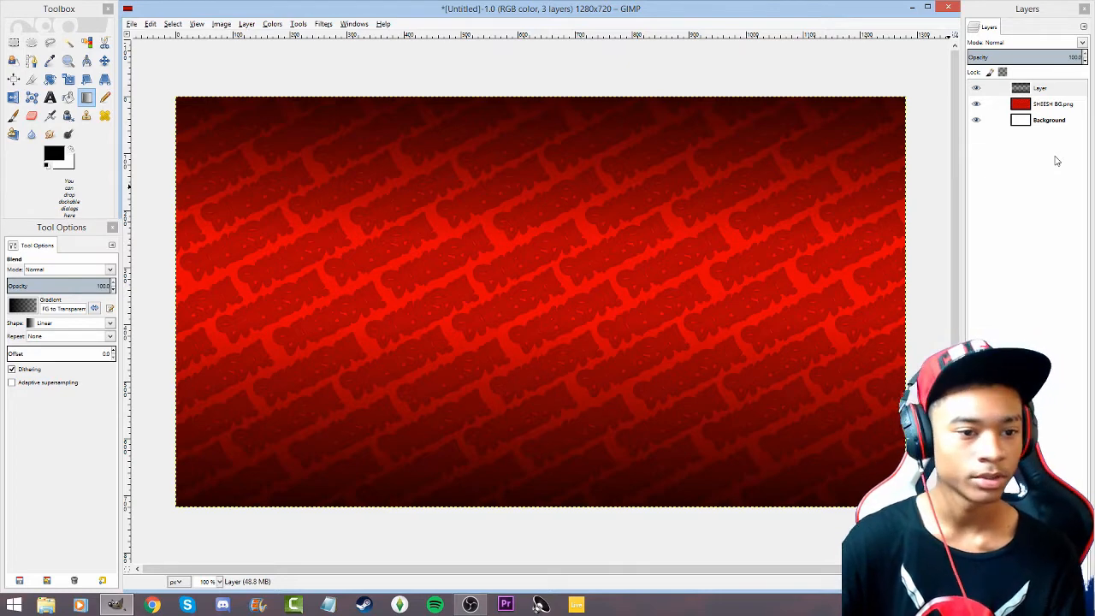
pyautogui.hotkey('ctrl', 'z')
pyautogui.hotkey('ctrl', 'z')
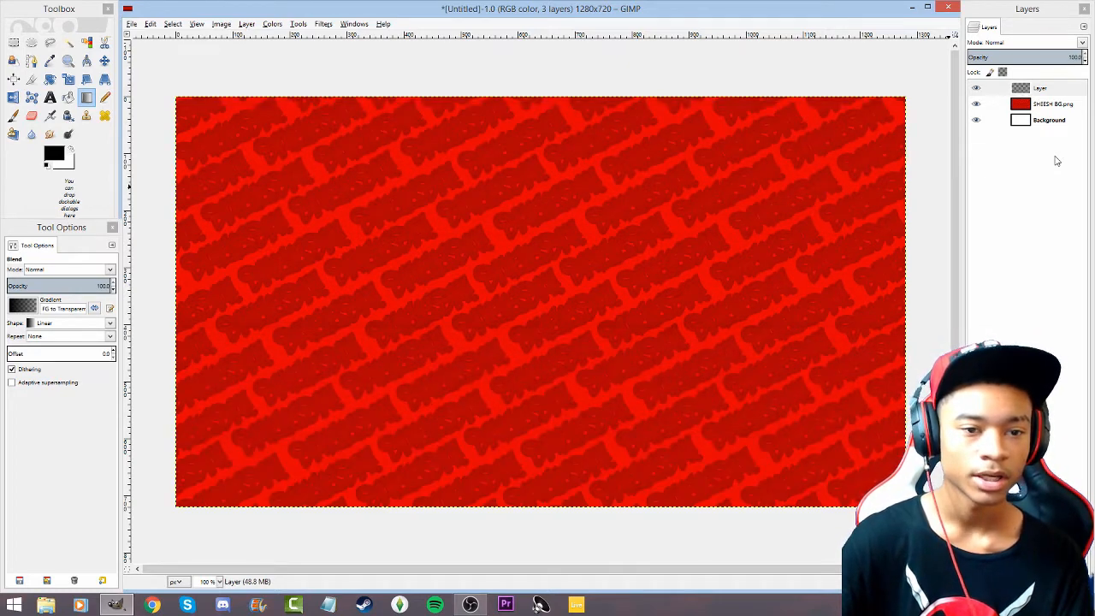
pyautogui.hotkey('ctrl', 'z')
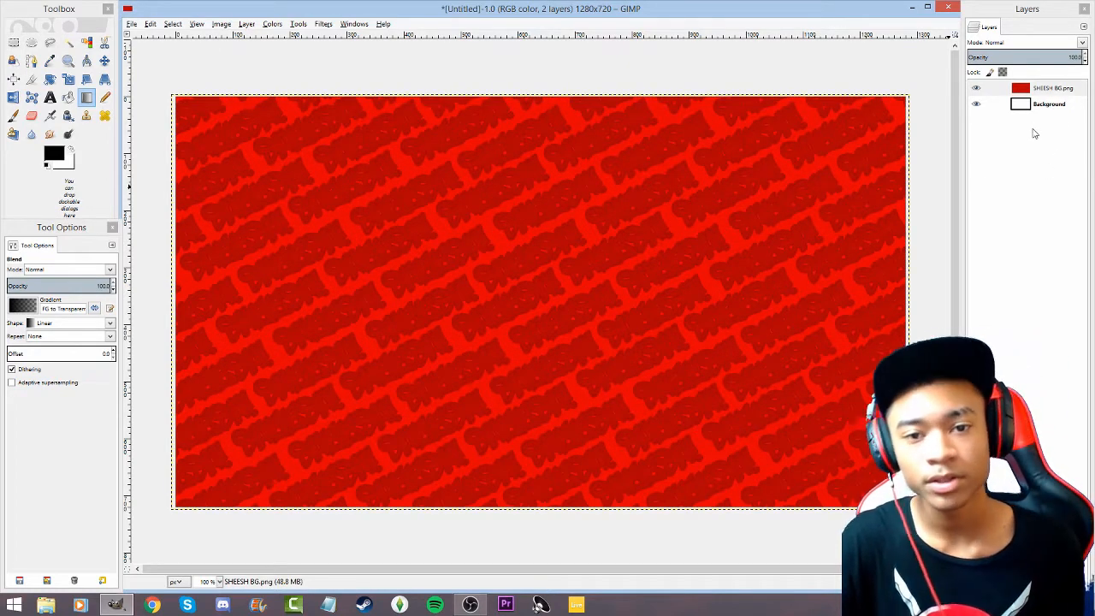
# Add a new 1280 x 720 layer with transparency fill above the SHEESH BG layer.
pyautogui.click(1034, 133)
pyautogui.rightClick(1030, 171)
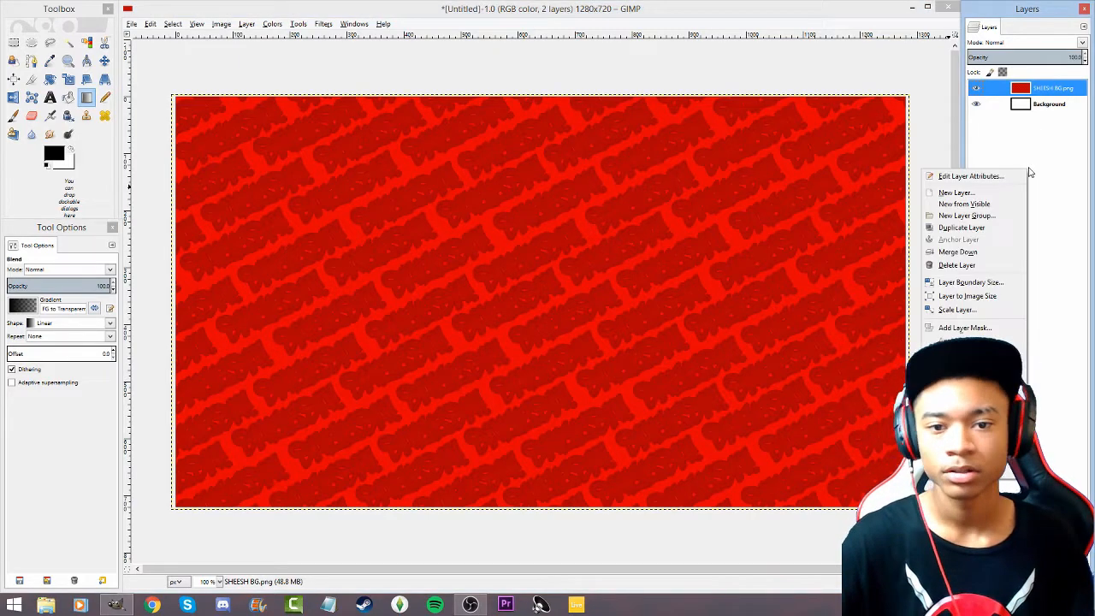
pyautogui.click(987, 196)
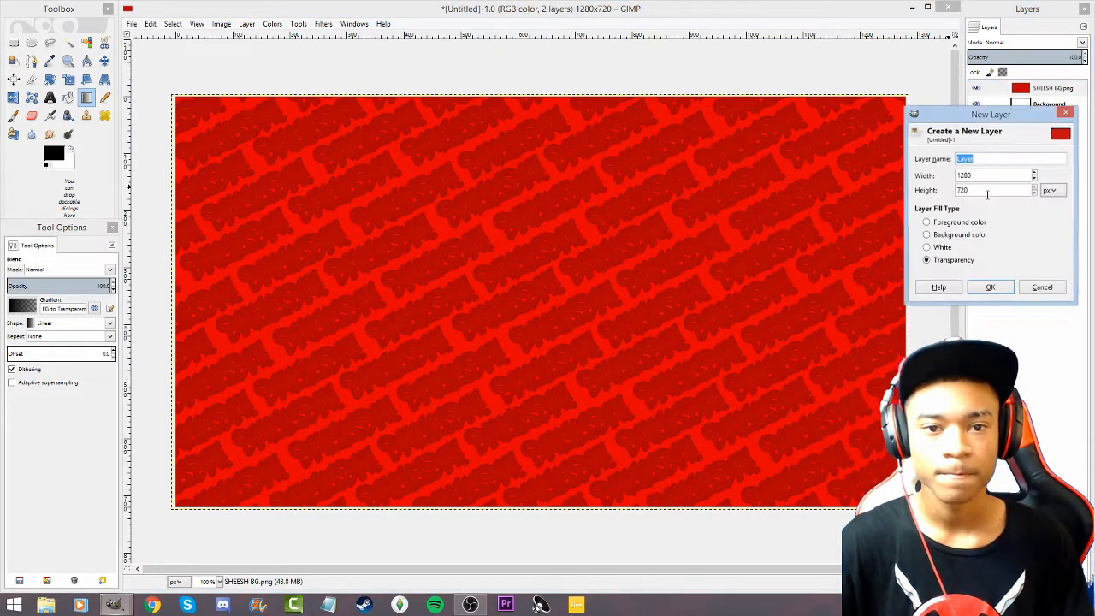
pyautogui.click(986, 287)
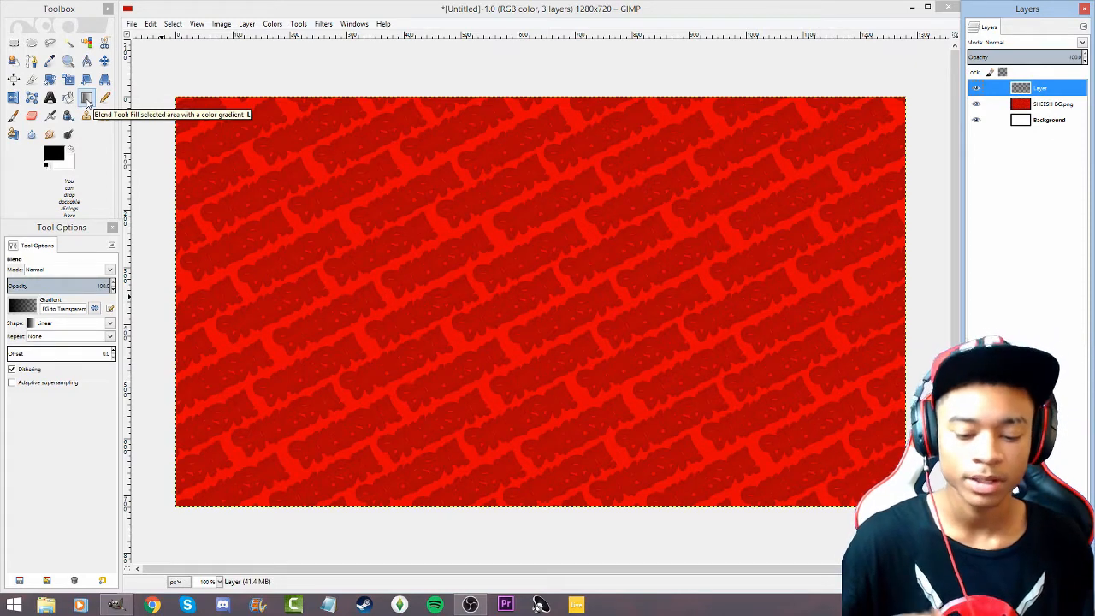
# Set up the Blend tool with the FG to Transparent gradient.
pyautogui.click(86, 102)
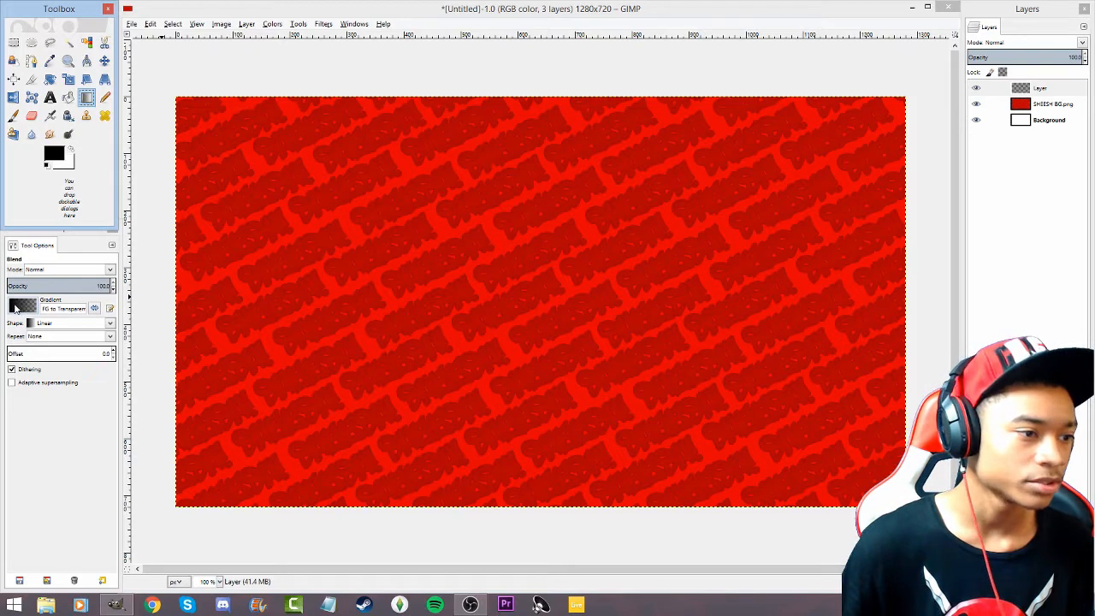
pyautogui.click(29, 308)
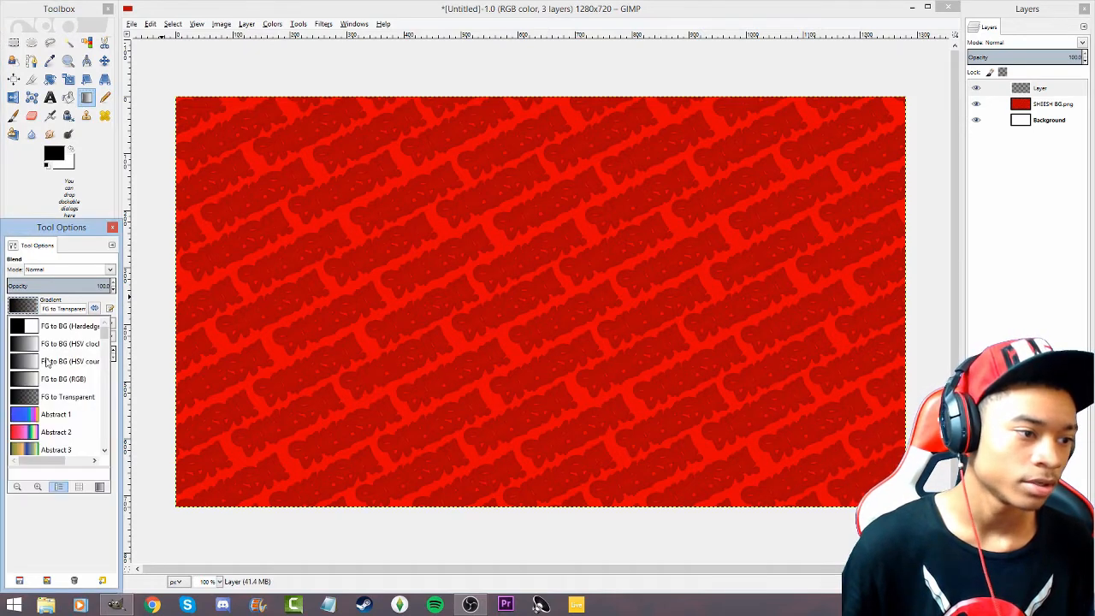
pyautogui.click(34, 381)
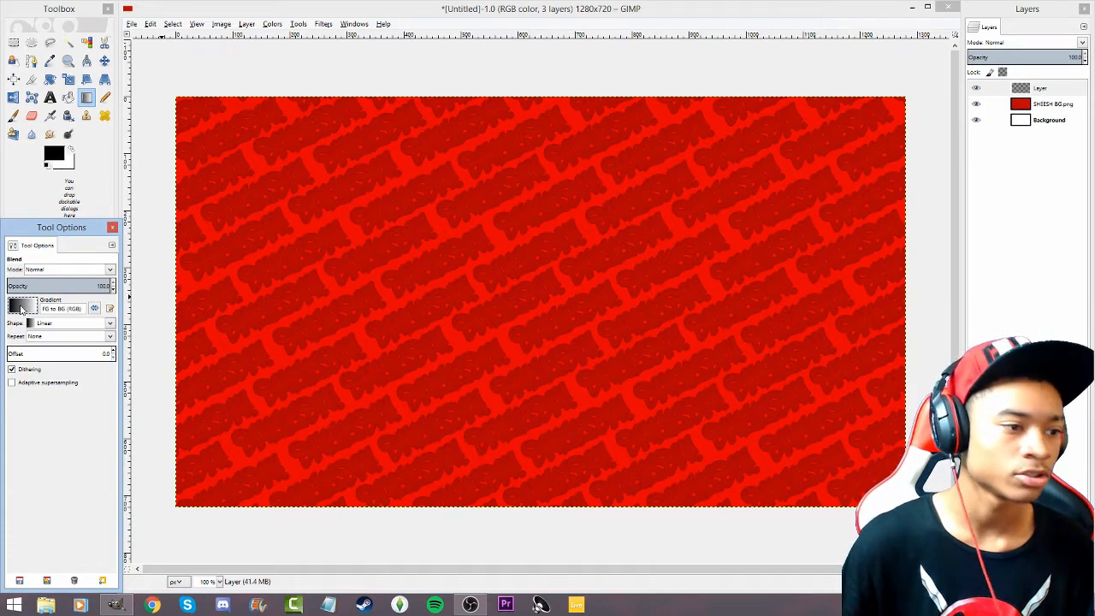
pyautogui.click(21, 310)
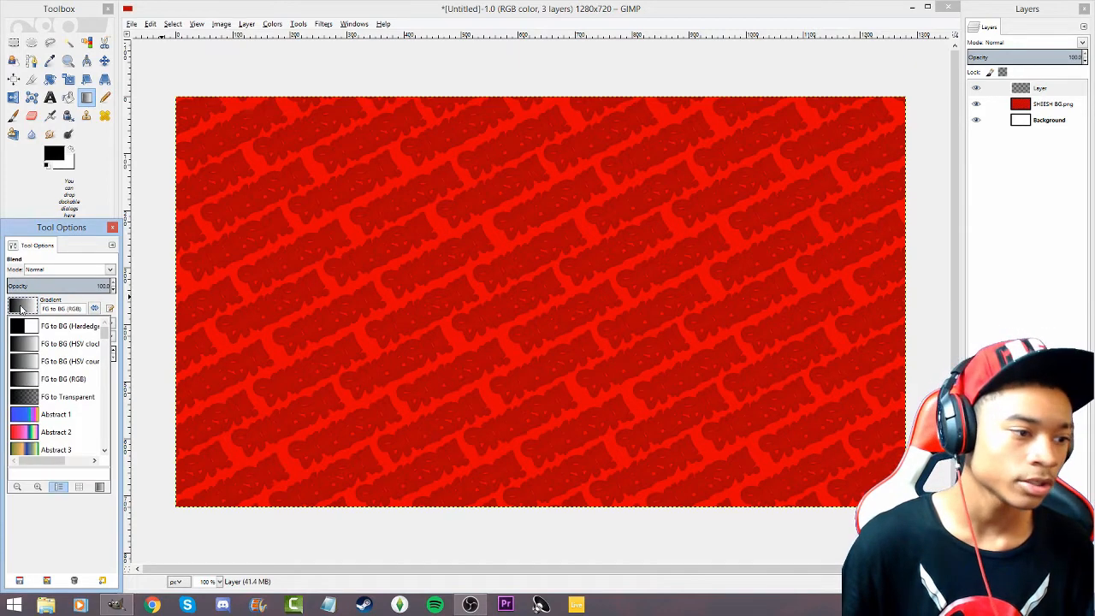
pyautogui.click(27, 396)
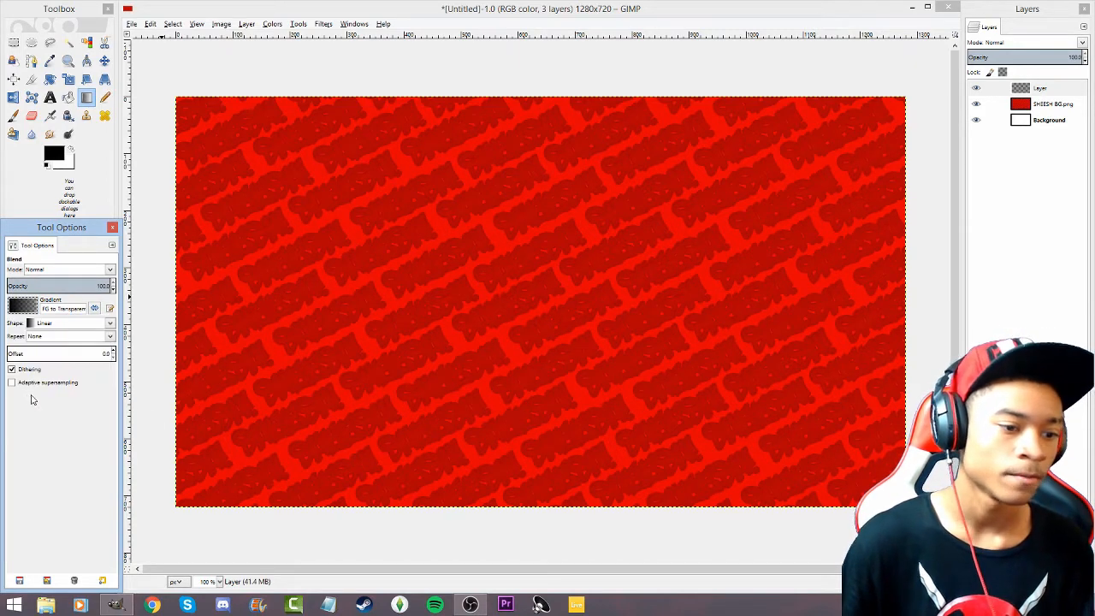
# Try out diagonal black-to-transparent gradients across the new layer, and undo them.
pyautogui.click(519, 525)
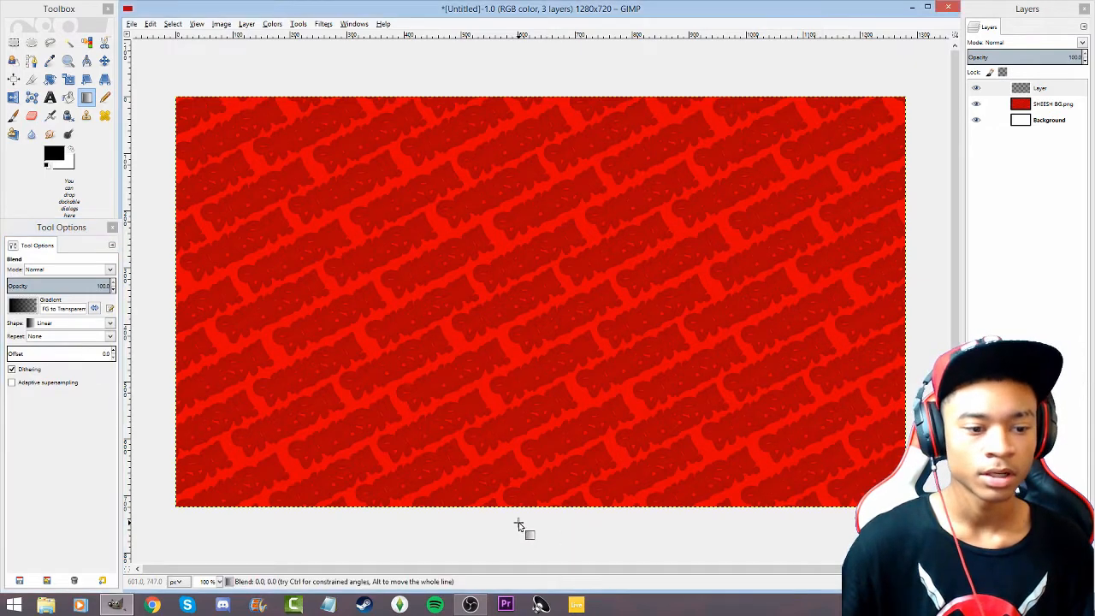
pyautogui.moveTo(517, 523); pyautogui.dragTo(334, 105)
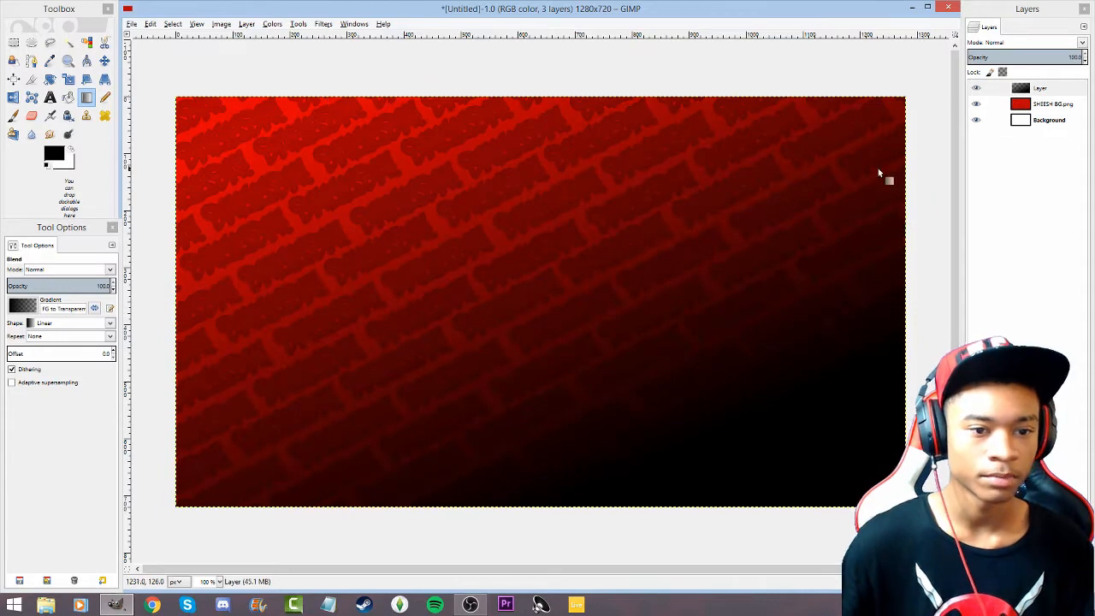
pyautogui.hotkey('ctrl', 'z')
pyautogui.moveTo(378, 288)
pyautogui.mouseDown()
pyautogui.moveTo(580, 373)
pyautogui.moveTo(528, 135)
pyautogui.mouseUp()
pyautogui.hotkey('ctrl', 'z')
pyautogui.hotkey('ctrl', 'z')
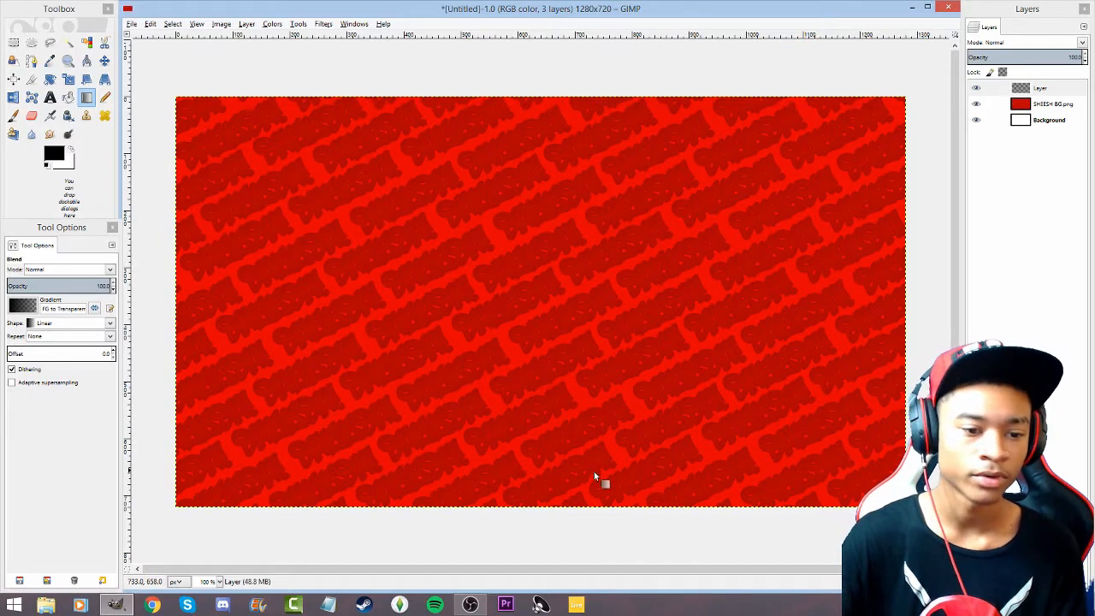
# Try out black gradients of different lengths and angles starting below the canvas's bottom edge, undoing each one.
pyautogui.moveTo(533, 563); pyautogui.dragTo(538, 280)
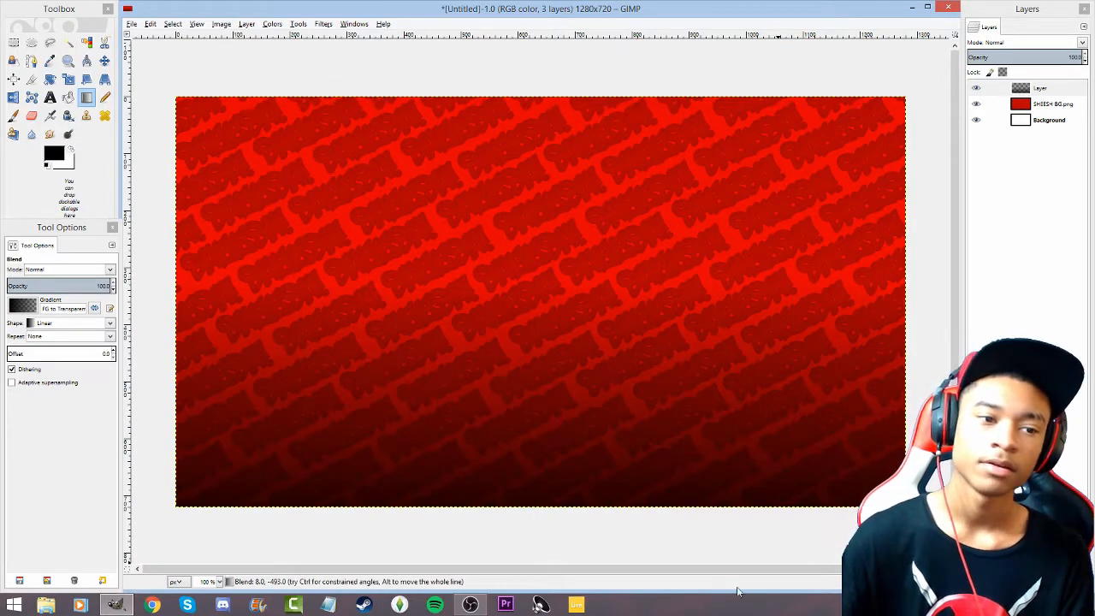
pyautogui.hotkey('ctrl', 'z')
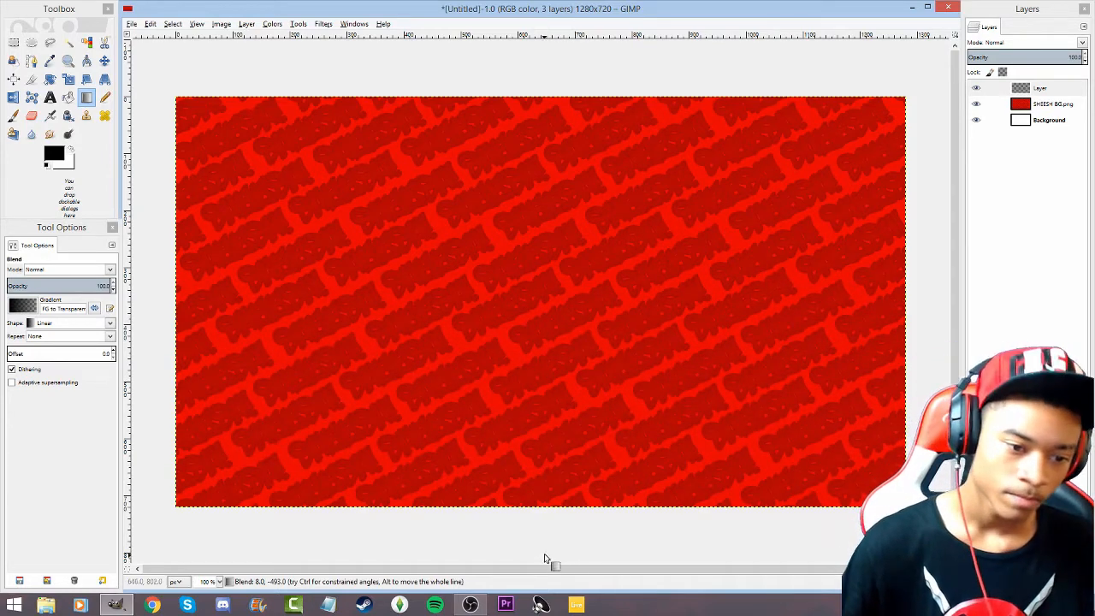
pyautogui.moveTo(541, 554); pyautogui.dragTo(533, 485)
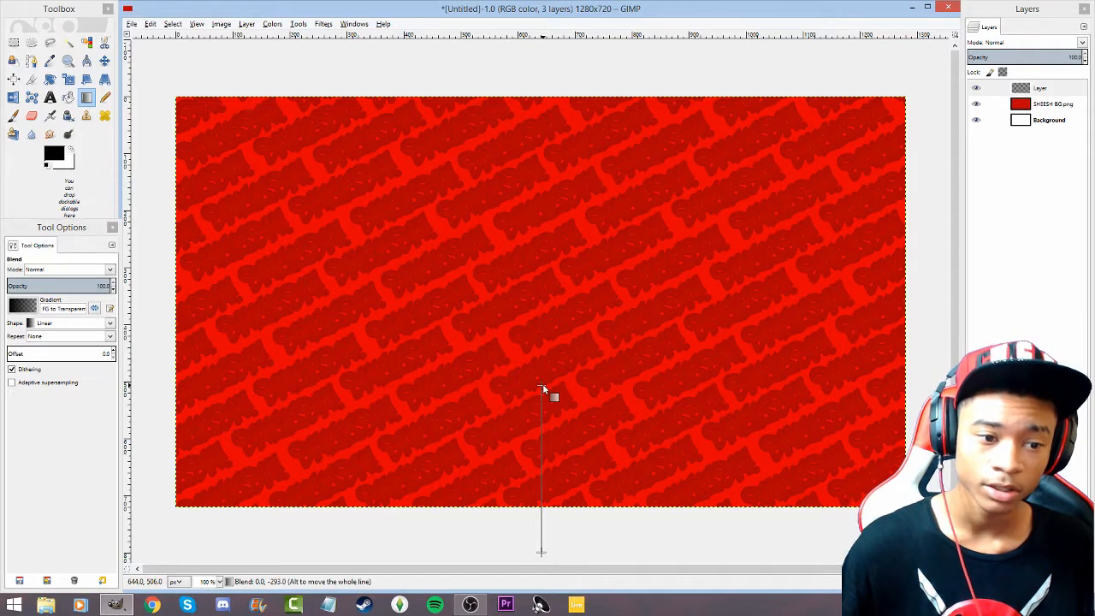
pyautogui.moveTo(541, 387); pyautogui.dragTo(432, 187)
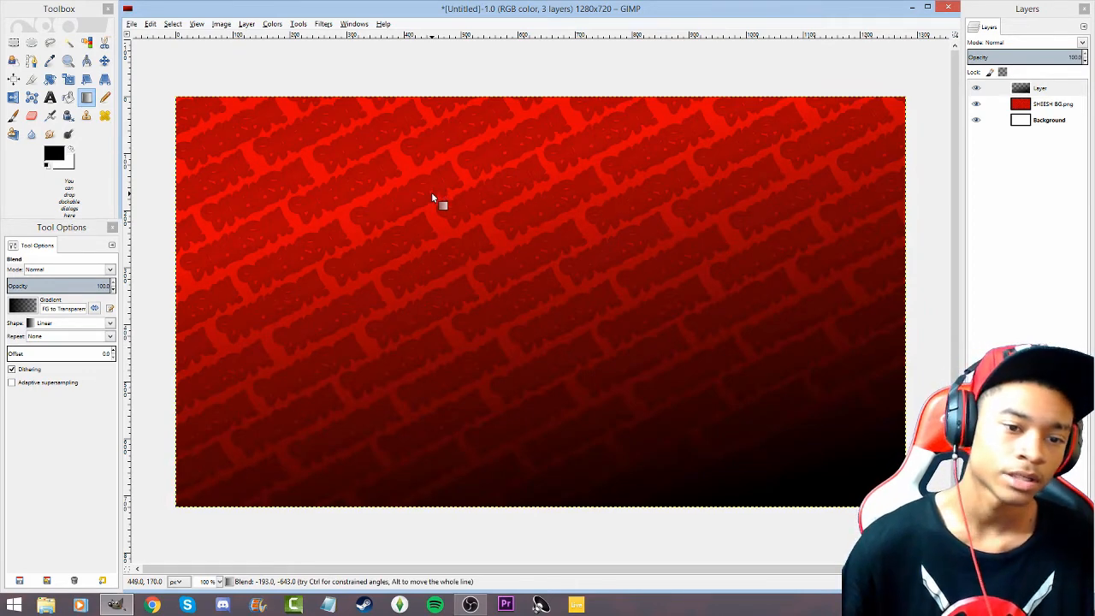
pyautogui.hotkey('ctrl', 'z')
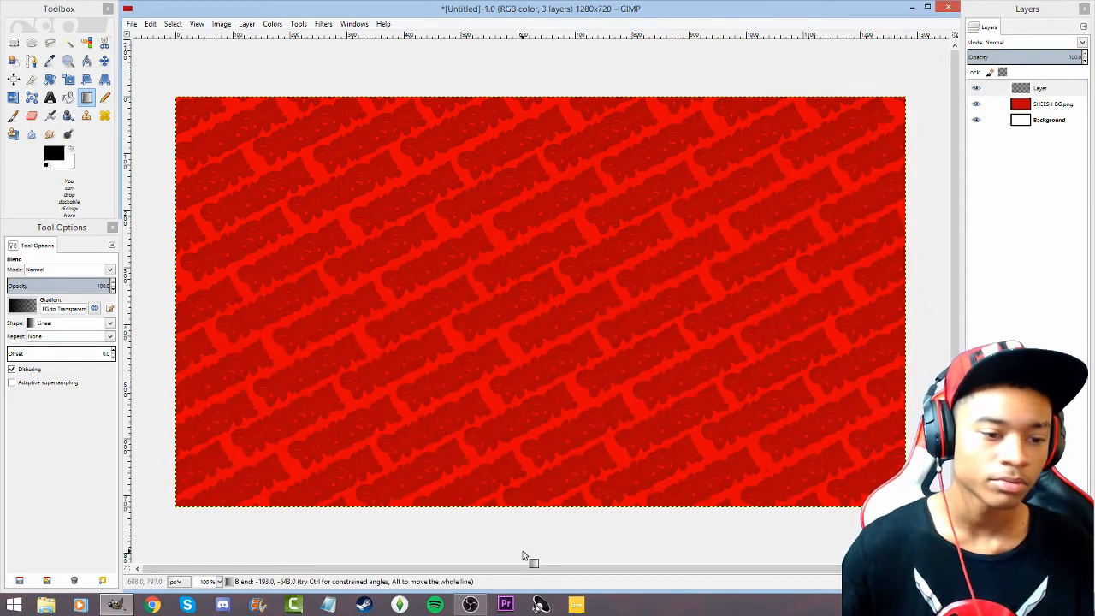
pyautogui.moveTo(525, 555); pyautogui.dragTo(524, 342)
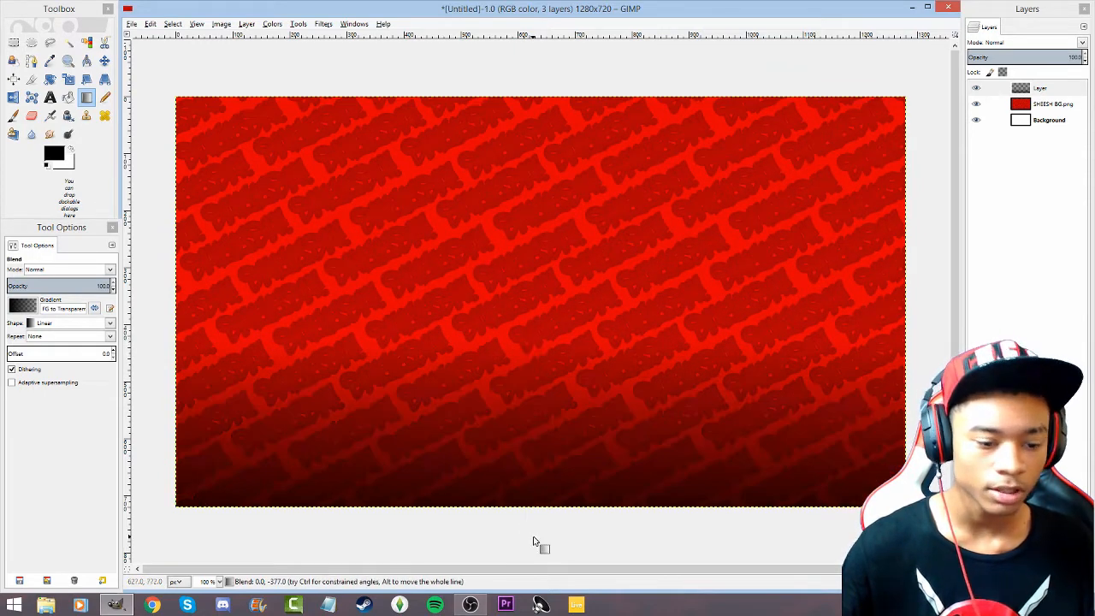
pyautogui.hotkey('ctrl', 'z')
# Darken the new layer with two vertical black-to-transparent gradients, from below the bottom edge and above the top edge toward the canvas's middle.
pyautogui.moveTo(556, 566); pyautogui.dragTo(566, 313)
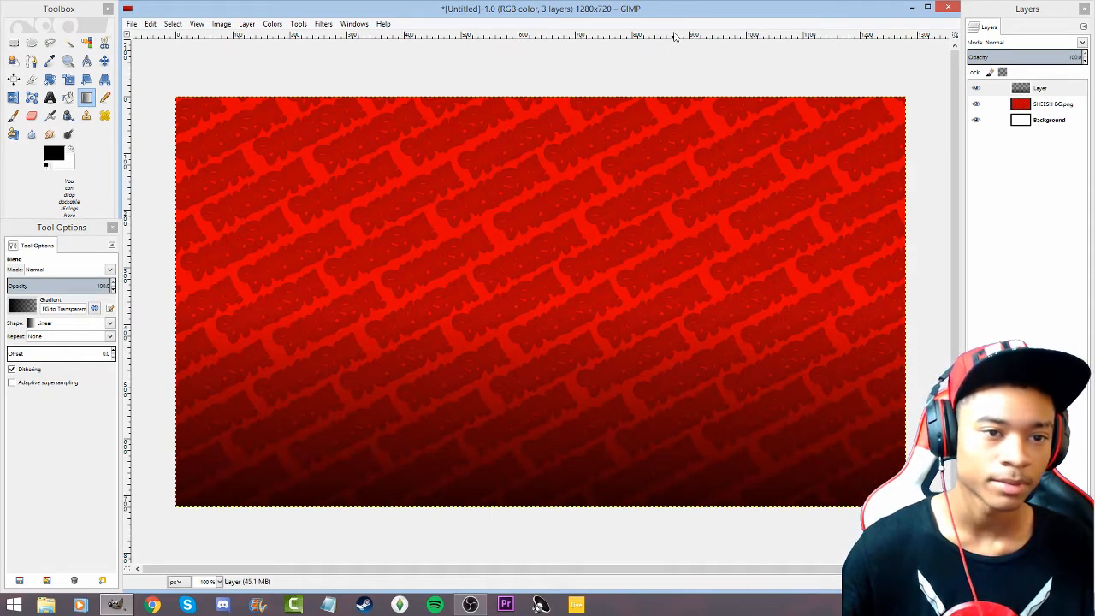
pyautogui.moveTo(691, 46); pyautogui.dragTo(688, 309)
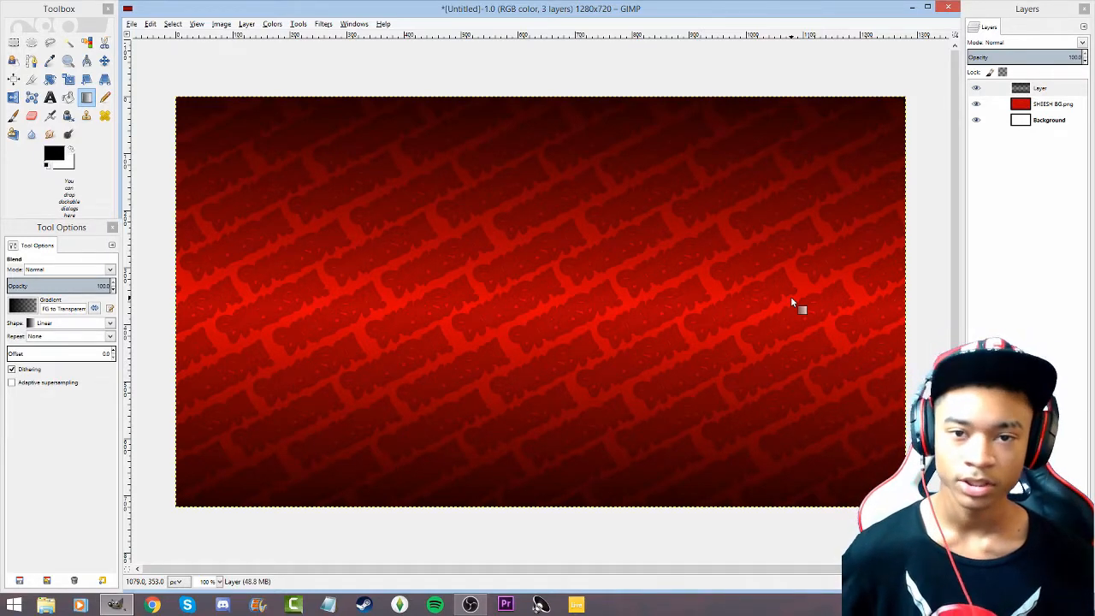
pyautogui.click(1032, 90)
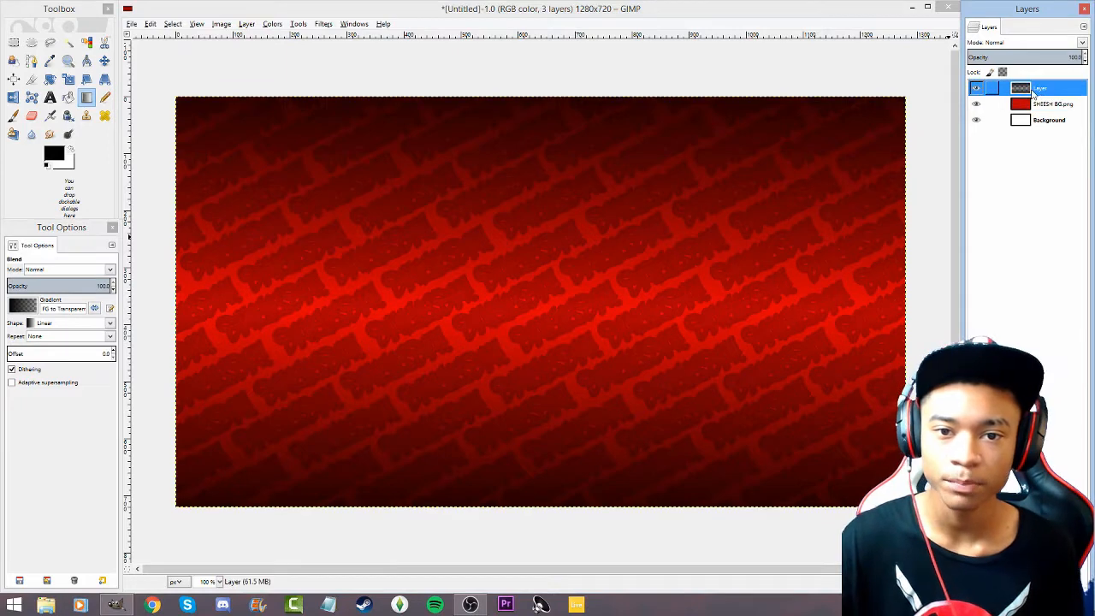
pyautogui.click(1037, 104)
pyautogui.click(1039, 91)
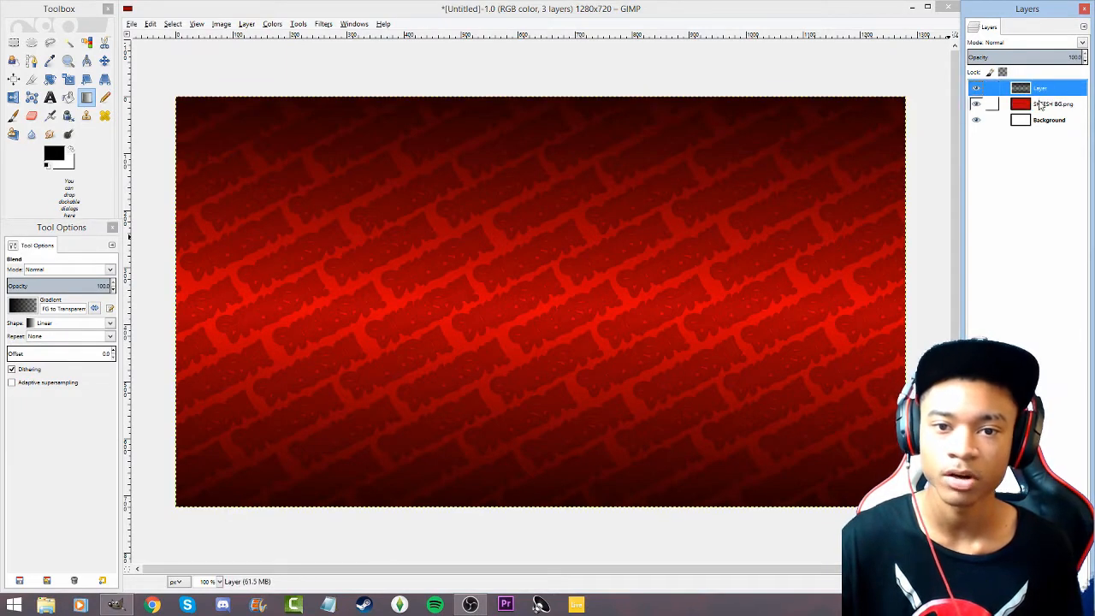
# Merge the gradient layer down onto the SHEESH BG.png layer, toggle the merged layer's visibility, and undo the merge.
pyautogui.click(1038, 104)
pyautogui.click(1039, 90)
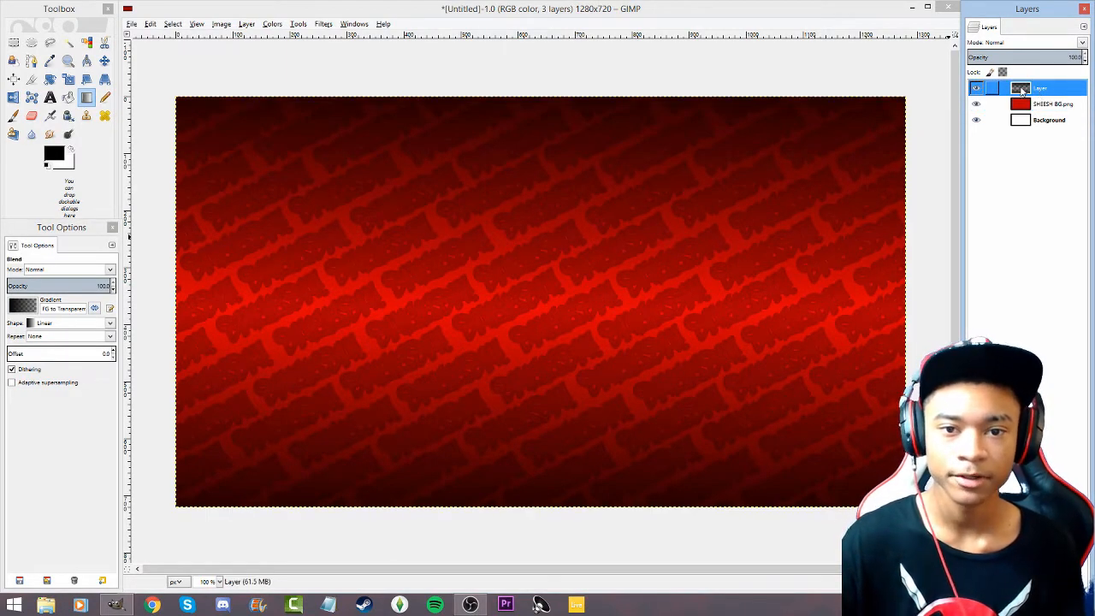
pyautogui.rightClick(1022, 89)
pyautogui.click(969, 171)
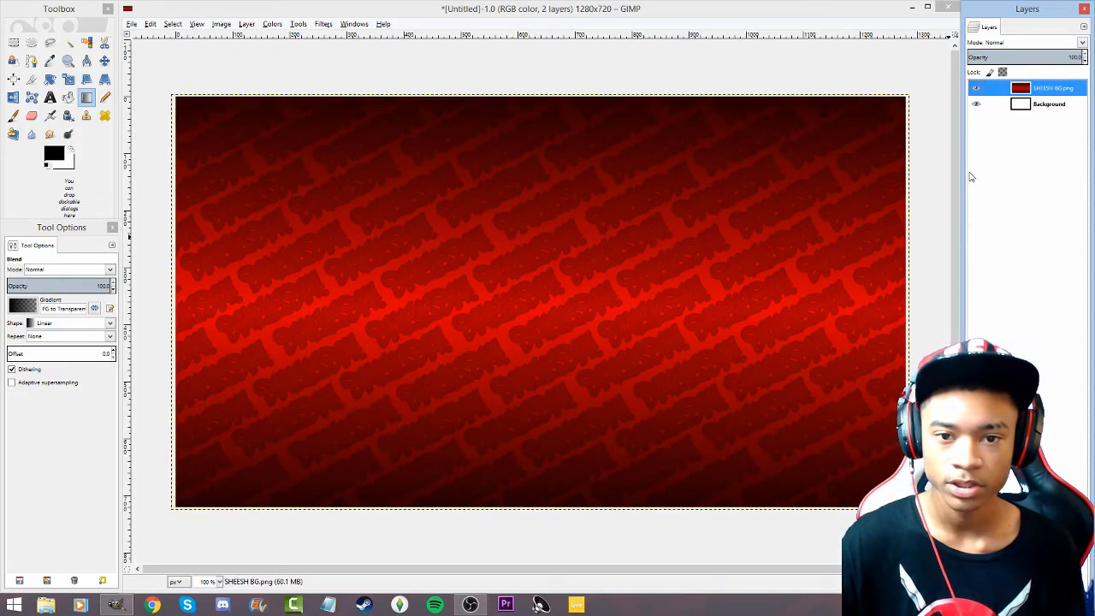
pyautogui.click(976, 90)
pyautogui.click(976, 90)
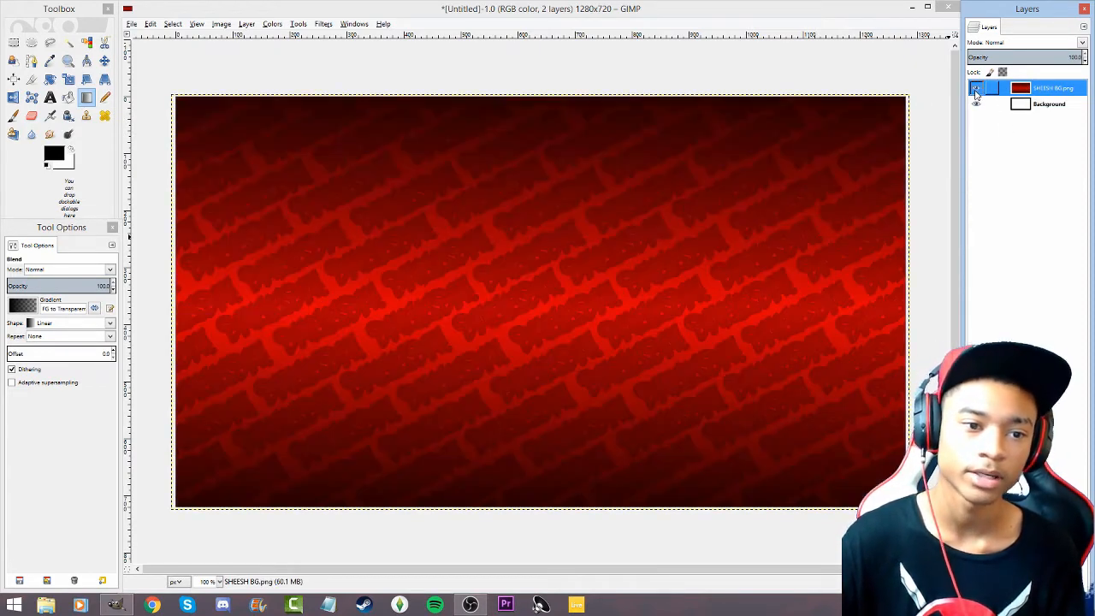
pyautogui.click(976, 90)
pyautogui.click(975, 90)
pyautogui.click(976, 90)
pyautogui.click(976, 90)
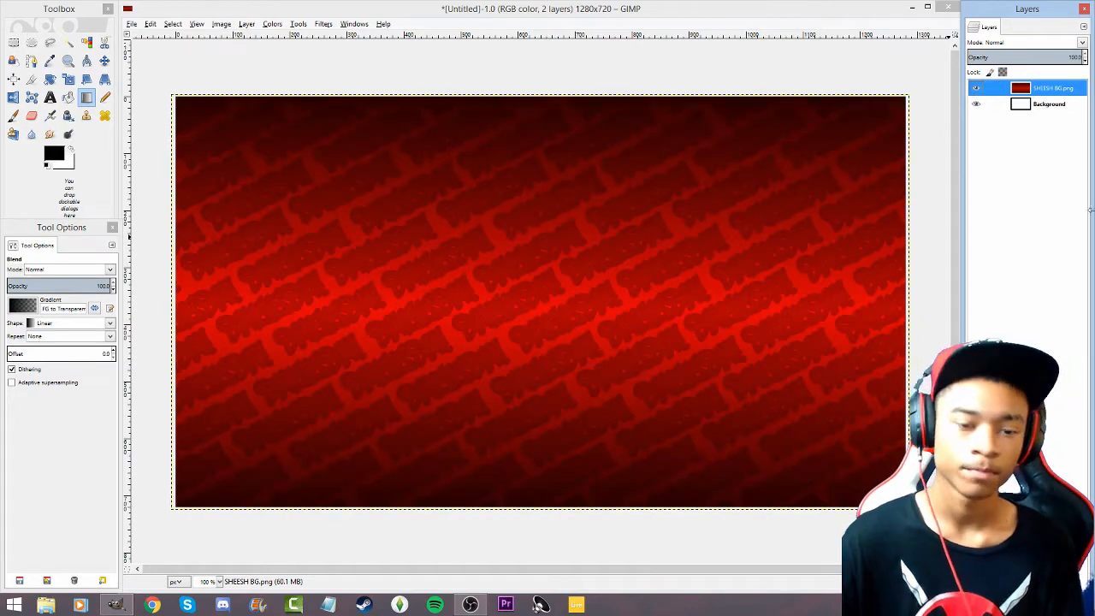
pyautogui.hotkey('ctrl', 'z')
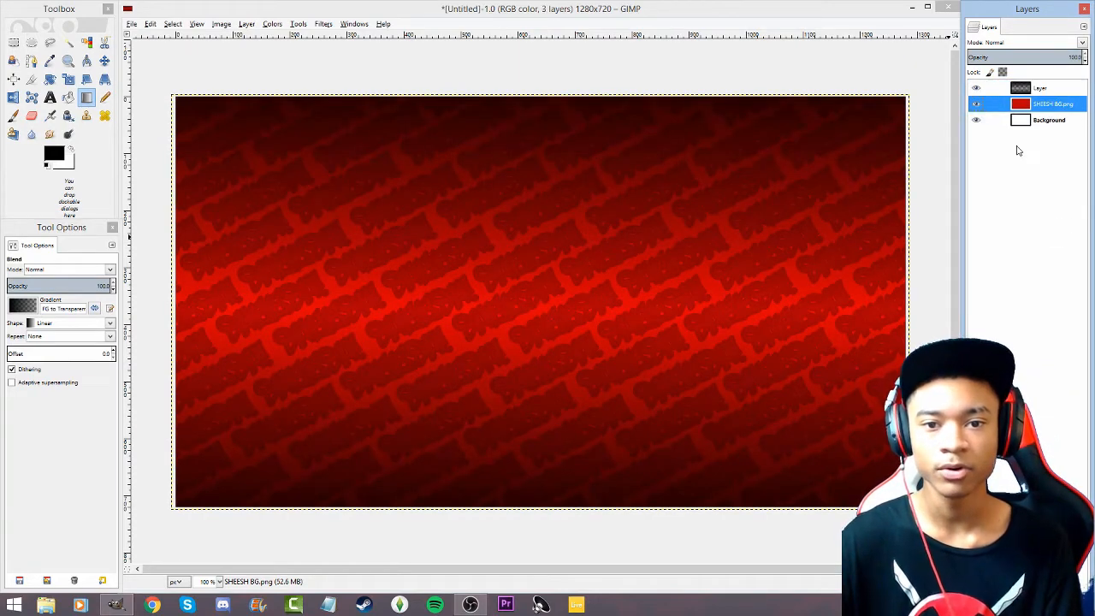
# Compare the image with the gradient layer, the SHEESH BG.png layer and the Background layer each hidden and shown again.
pyautogui.click(1030, 93)
pyautogui.click(976, 89)
pyautogui.click(976, 90)
pyautogui.click(975, 90)
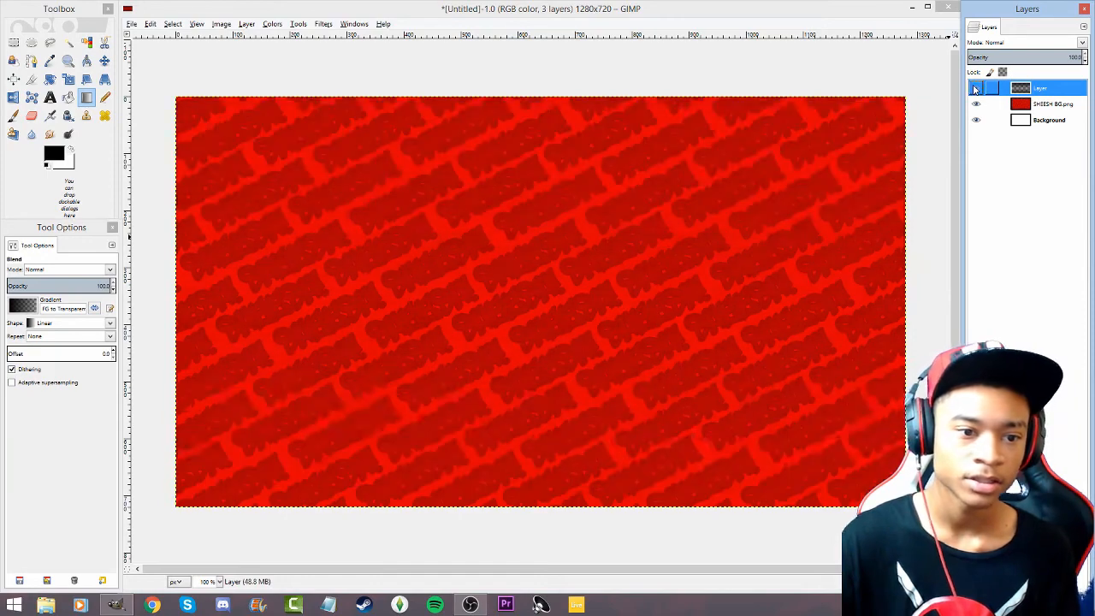
pyautogui.click(976, 90)
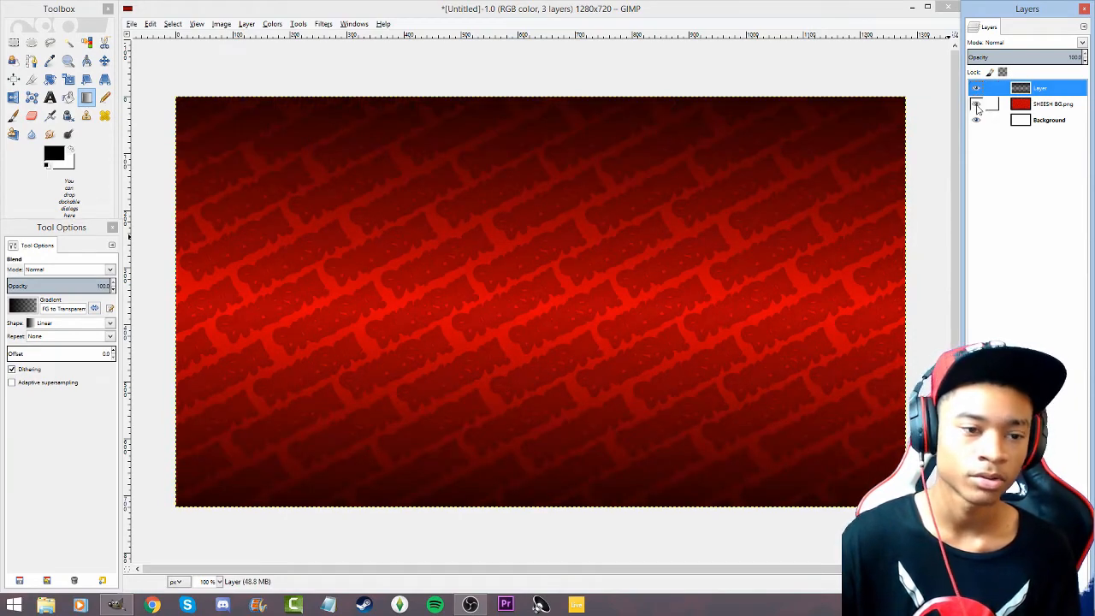
pyautogui.click(976, 104)
pyautogui.click(976, 104)
pyautogui.click(976, 104)
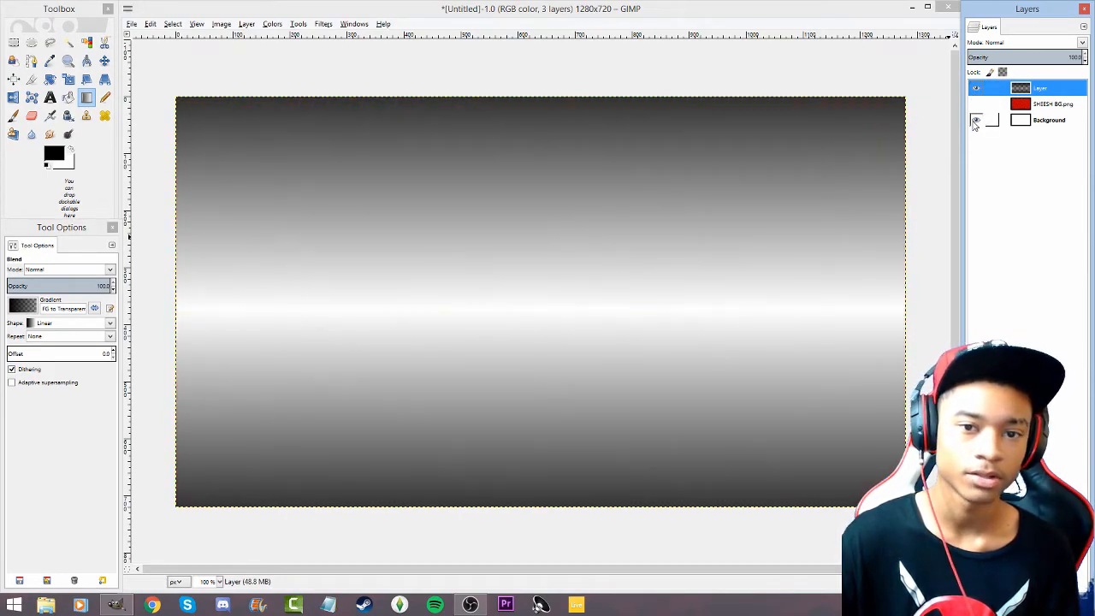
pyautogui.click(976, 120)
pyautogui.click(976, 119)
pyautogui.click(976, 104)
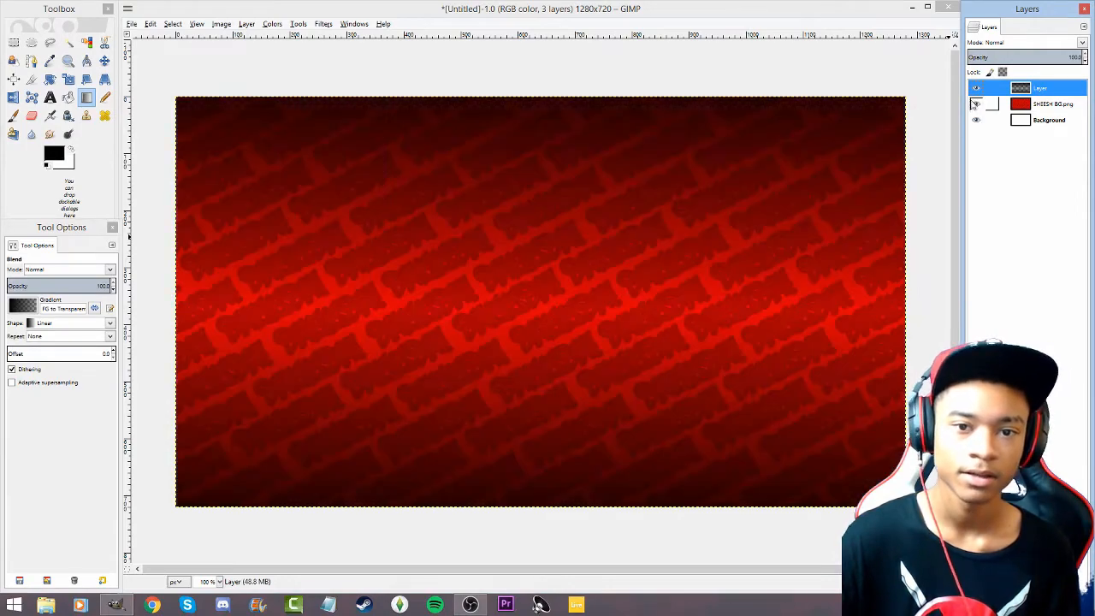
# Merge the gradient layer down onto the SHEESH BG.png layer.
pyautogui.rightClick(1029, 95)
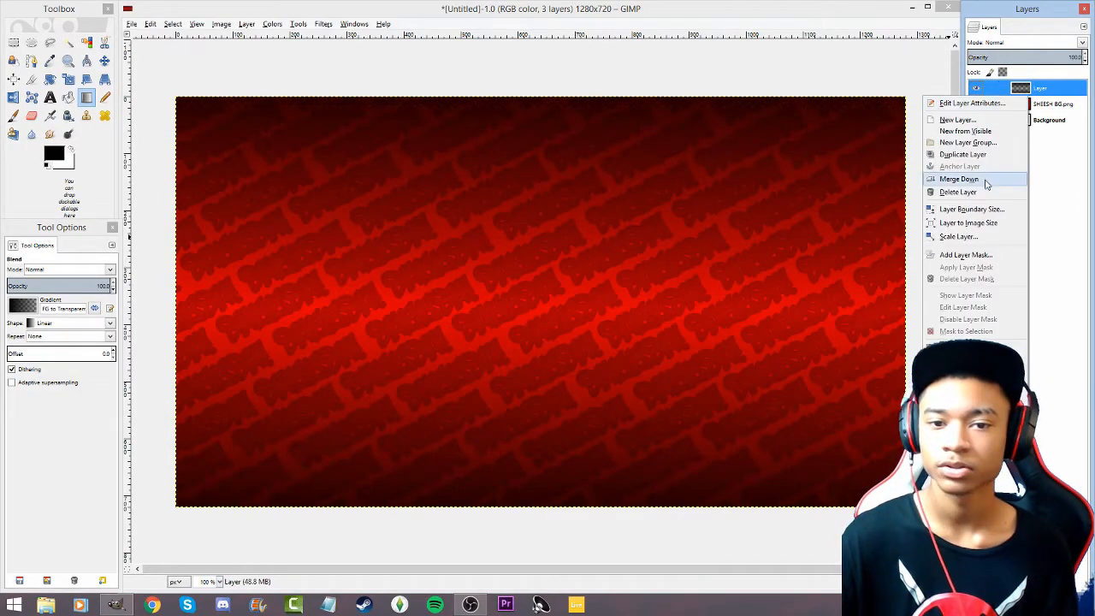
pyautogui.click(975, 179)
# Import Anime BG Park.jpg from the Pictures location as a new layer above the white background.
pyautogui.hotkey('ctrl', 'alt', 'o')
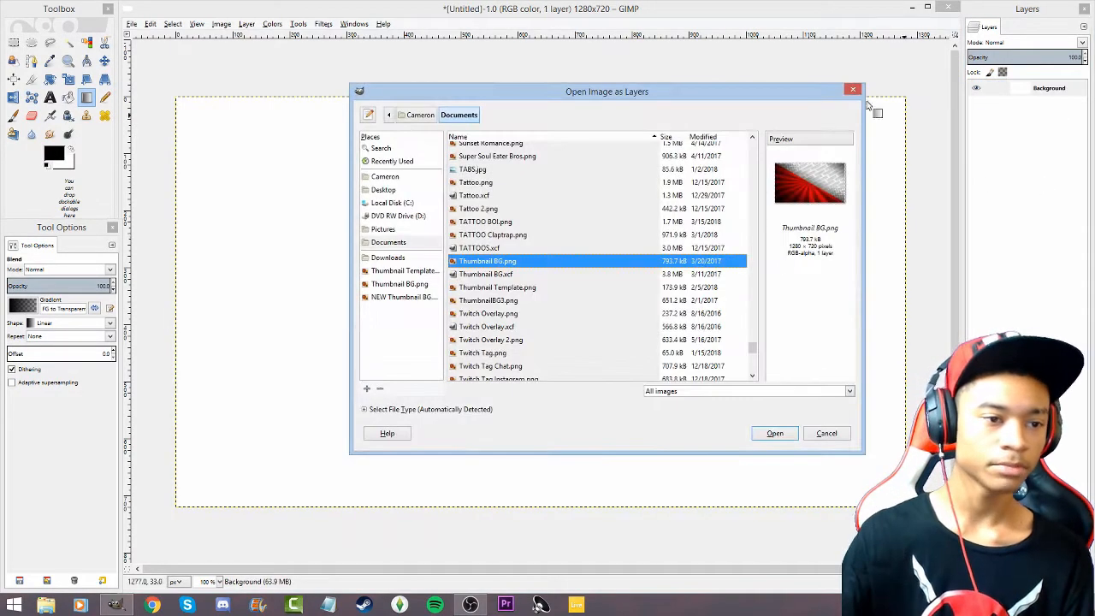
pyautogui.click(381, 230)
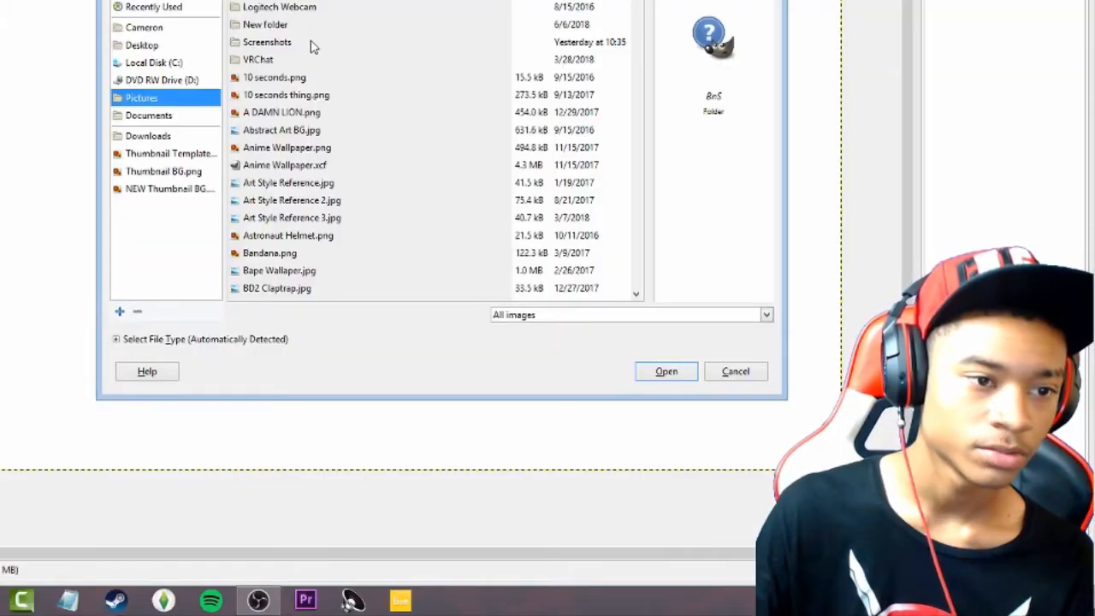
pyautogui.click(515, 179)
pyautogui.doubleClick(319, 31)
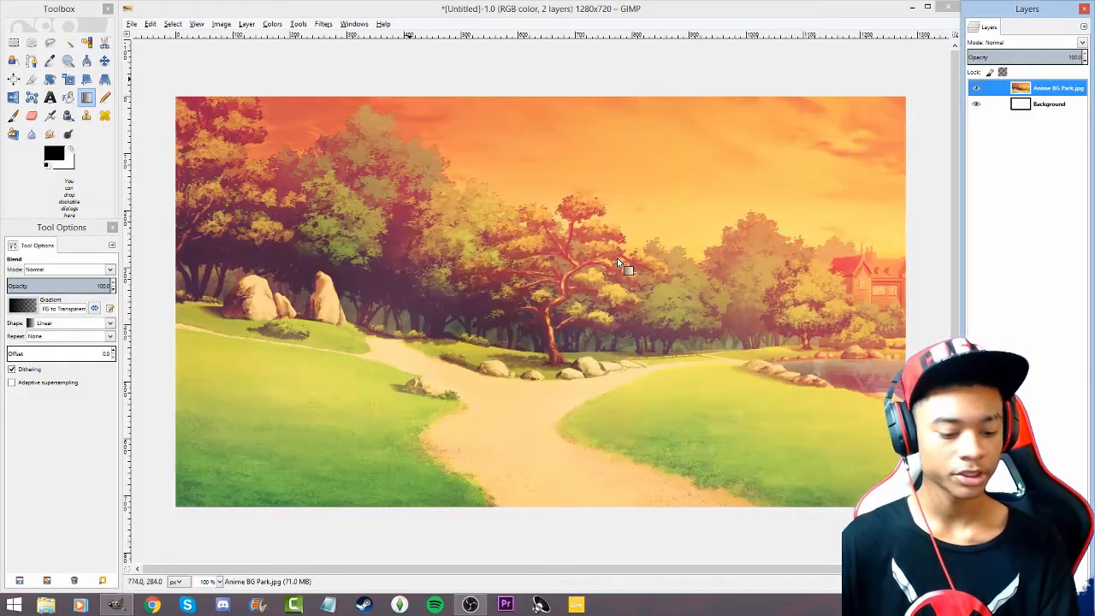
# Scale the park image layer down proportionally and align it so it just covers the 1280 x 720 canvas.
pyautogui.hotkey('shift', 't')
pyautogui.click(617, 257)
pyautogui.moveTo(802, 122); pyautogui.dragTo(704, 238)
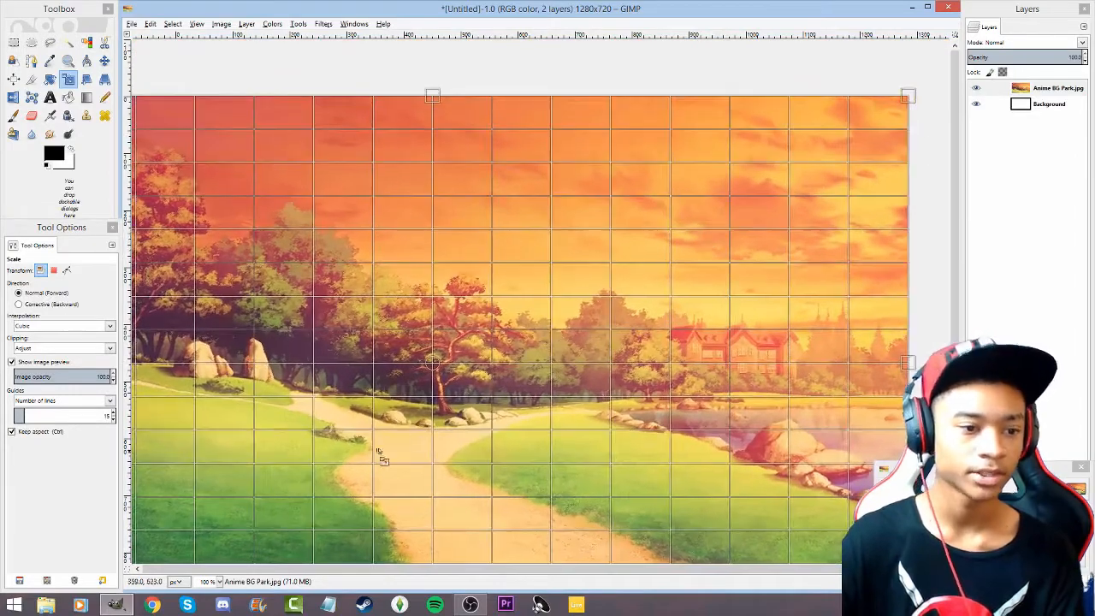
pyautogui.moveTo(382, 459); pyautogui.dragTo(451, 353)
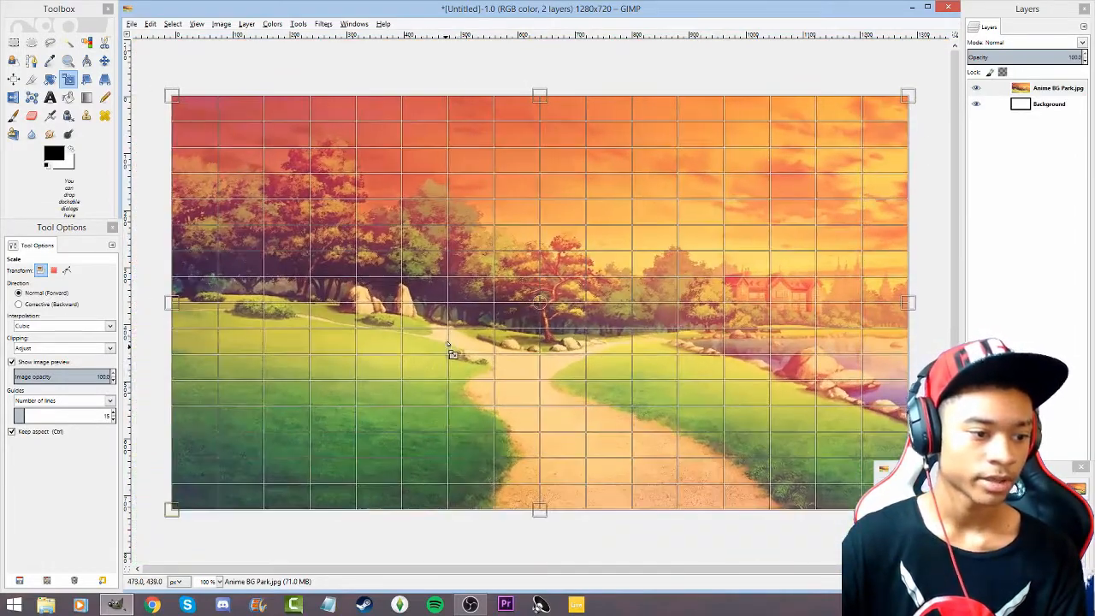
pyautogui.press('Return')
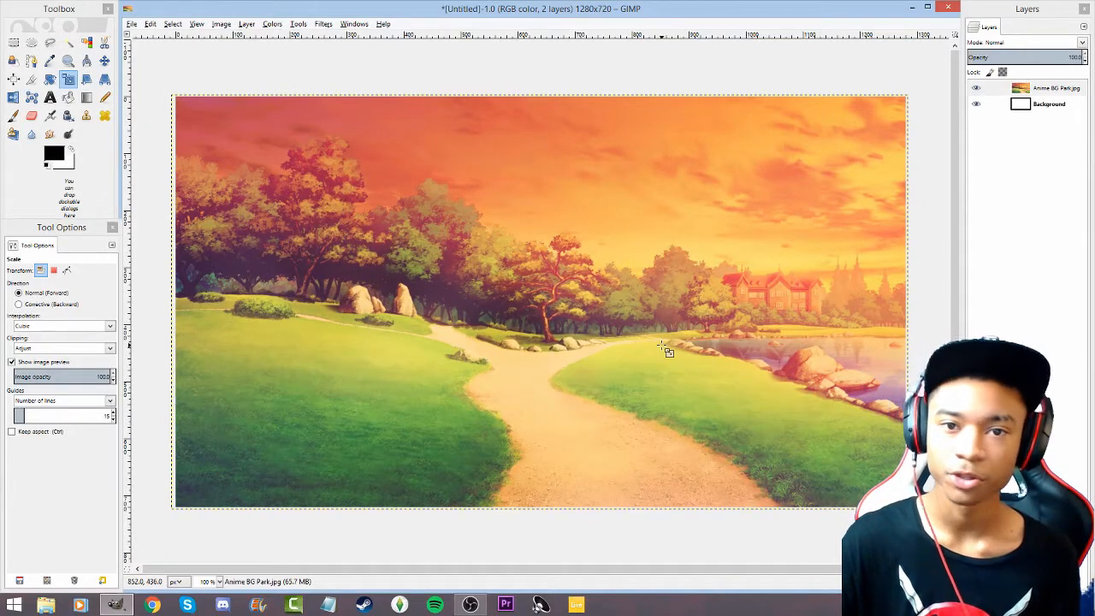
# Raise the park layer's saturation to 41 with Hue-Saturation applied to all colors.
pyautogui.click(275, 24)
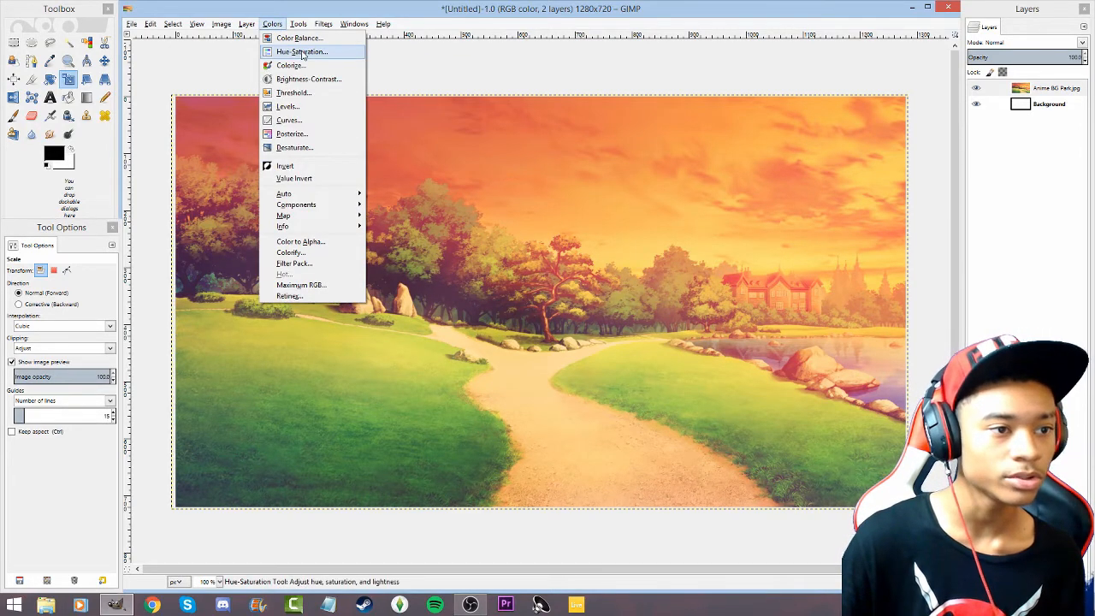
pyautogui.click(301, 52)
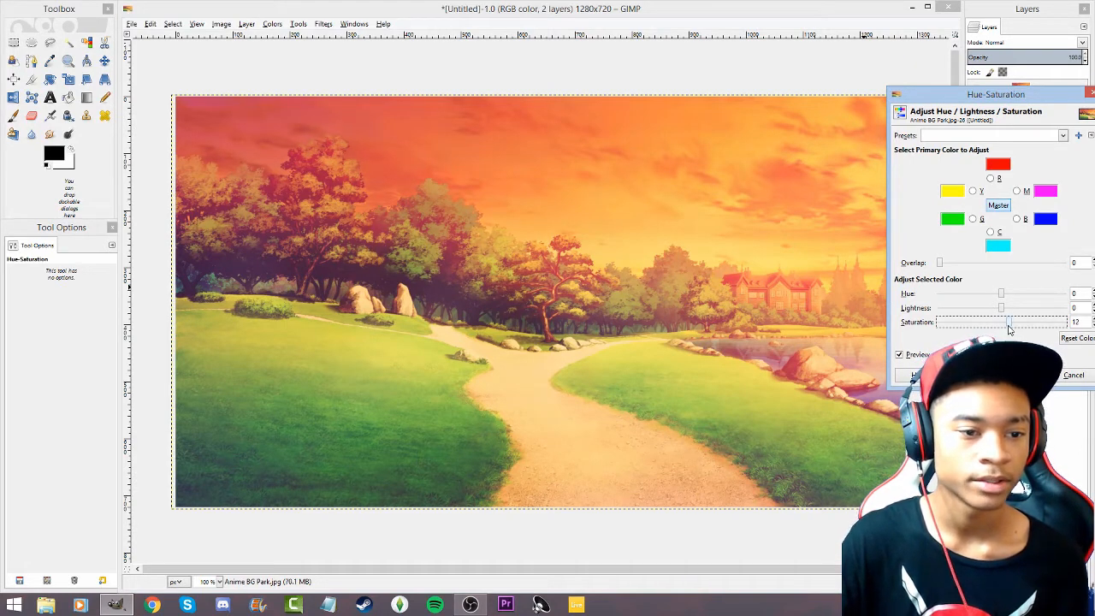
pyautogui.moveTo(1009, 328)
pyautogui.mouseDown()
pyautogui.moveTo(1065, 324)
pyautogui.moveTo(997, 322)
pyautogui.moveTo(1009, 341)
pyautogui.moveTo(890, 359)
pyautogui.moveTo(1014, 338)
pyautogui.moveTo(931, 342)
pyautogui.moveTo(954, 336)
pyautogui.moveTo(1028, 336)
pyautogui.mouseUp()
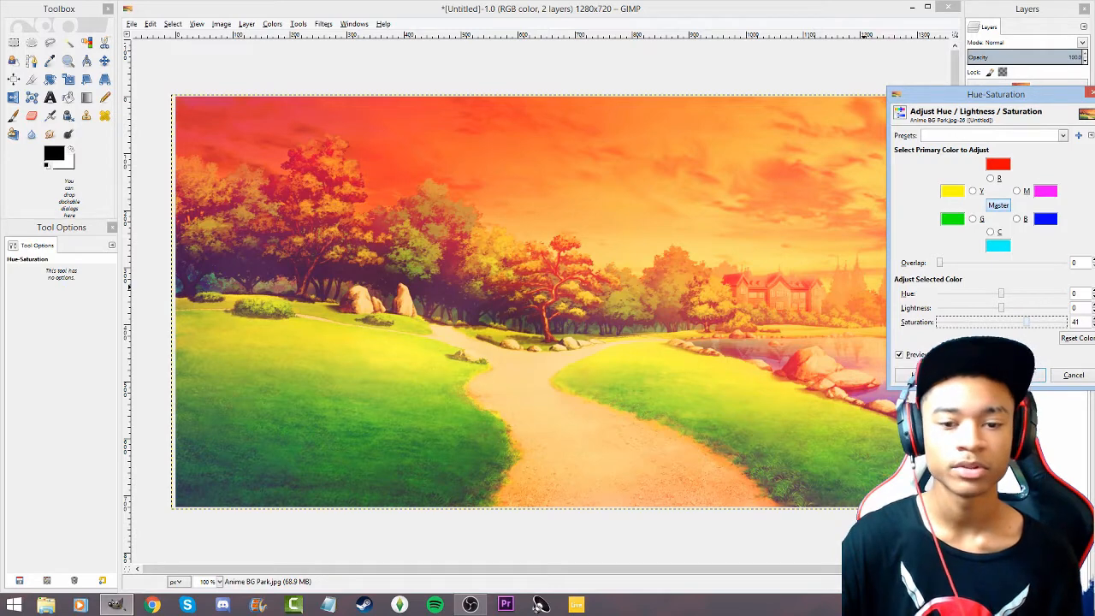
pyautogui.click(1023, 375)
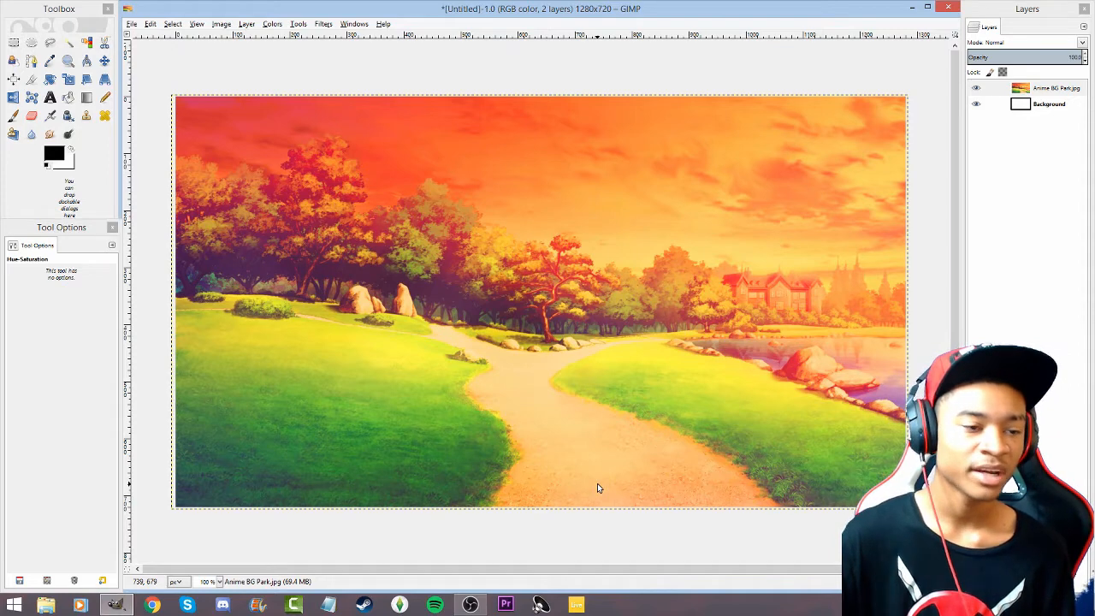
# Set the park layer's contrast to 10 with Brightness-Contrast.
pyautogui.click(271, 24)
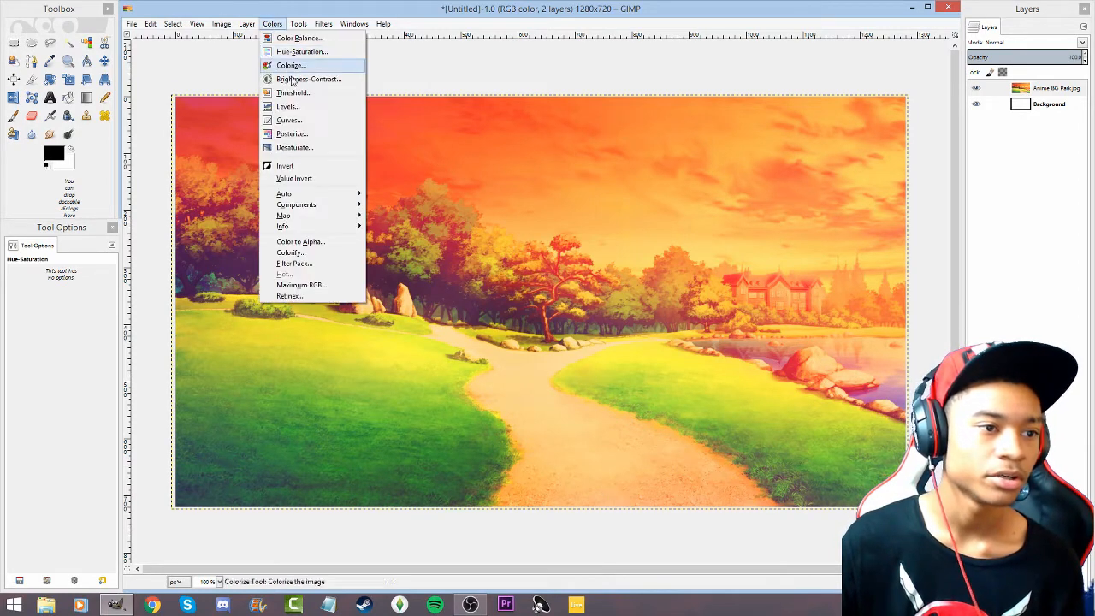
pyautogui.click(293, 80)
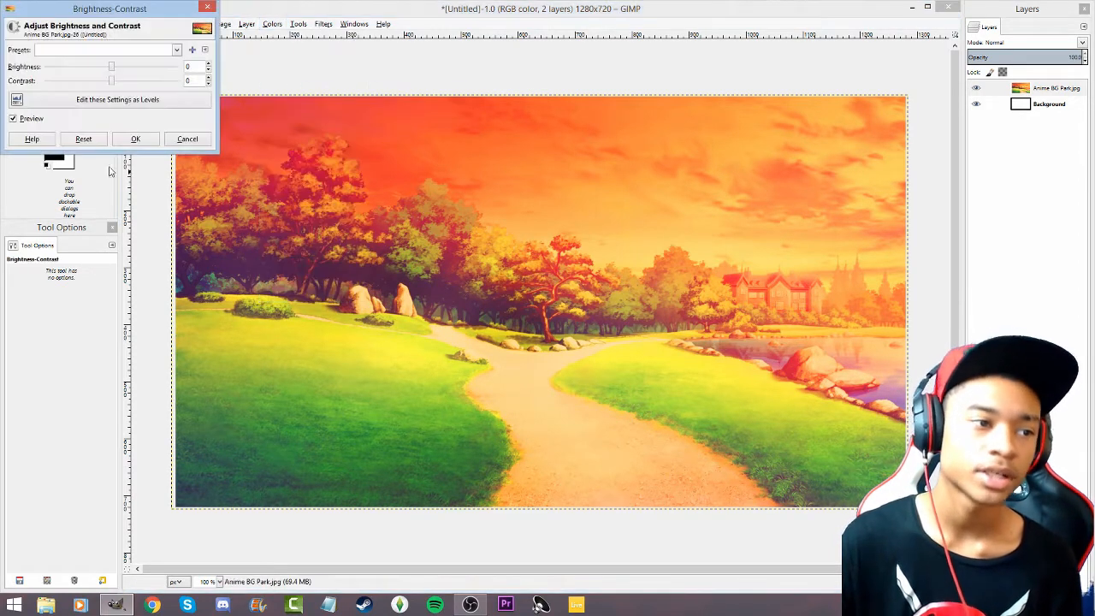
pyautogui.moveTo(112, 83); pyautogui.dragTo(117, 85)
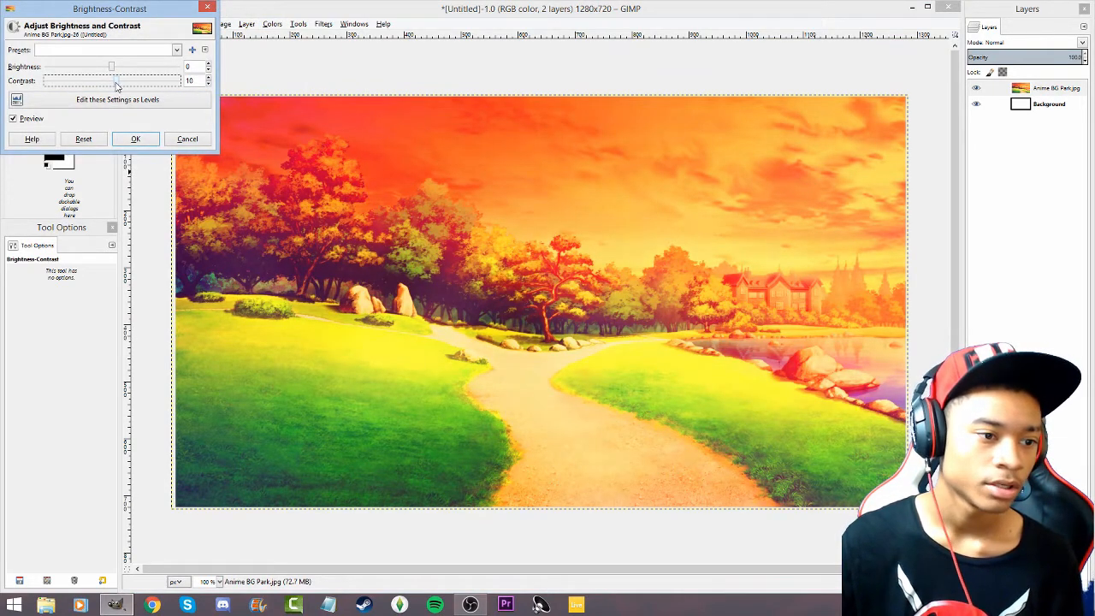
pyautogui.click(135, 139)
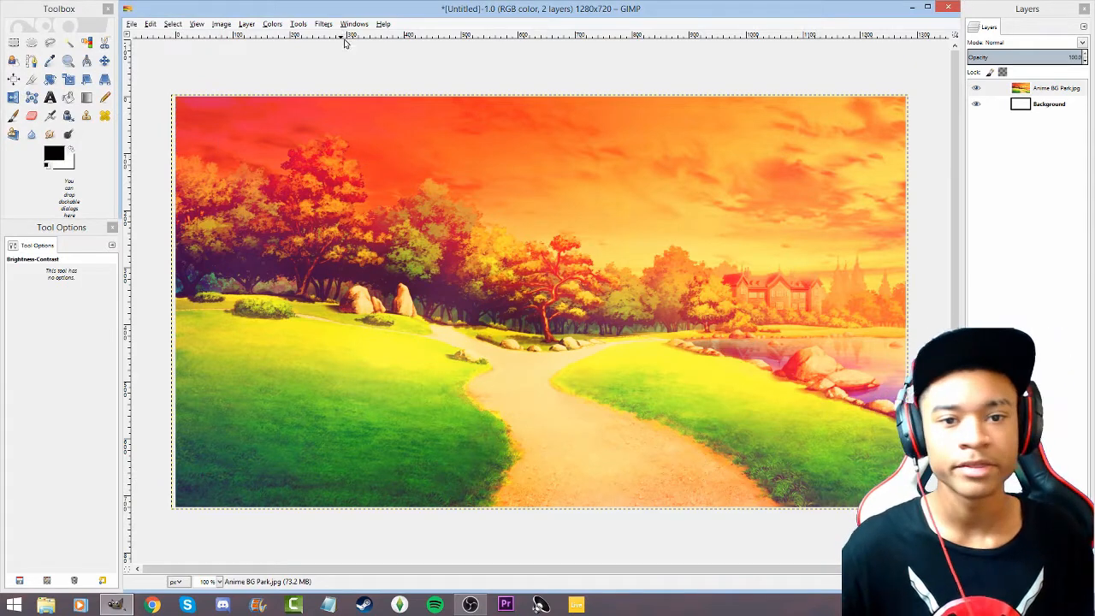
# Import Thumbnail Template.png as a new layer above the park image.
pyautogui.click(1009, 287)
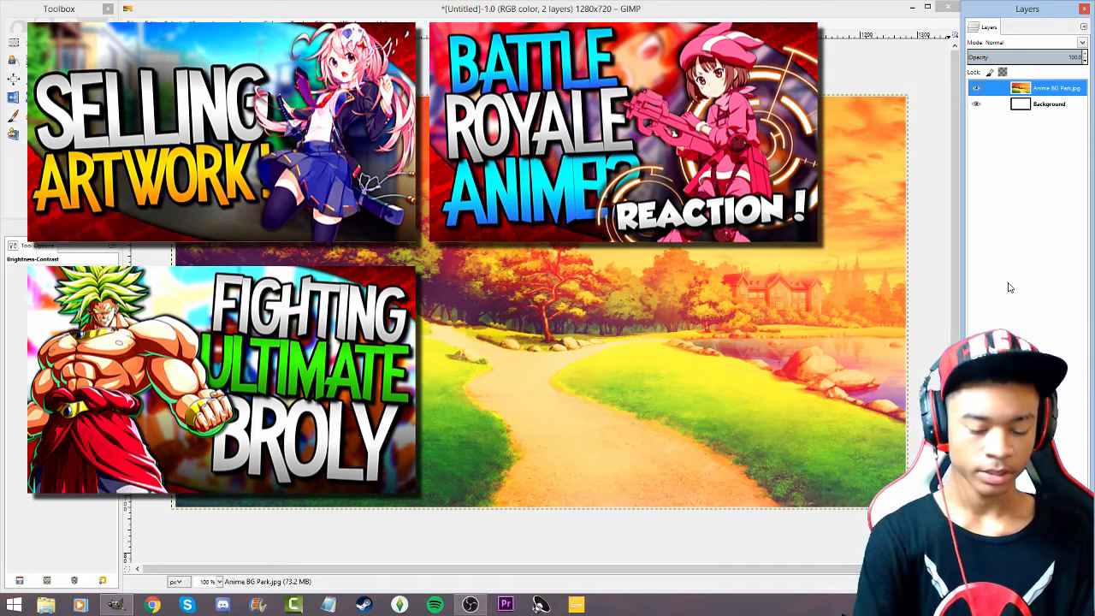
pyautogui.hotkey('ctrl', 'alt', 'o')
pyautogui.click(414, 258)
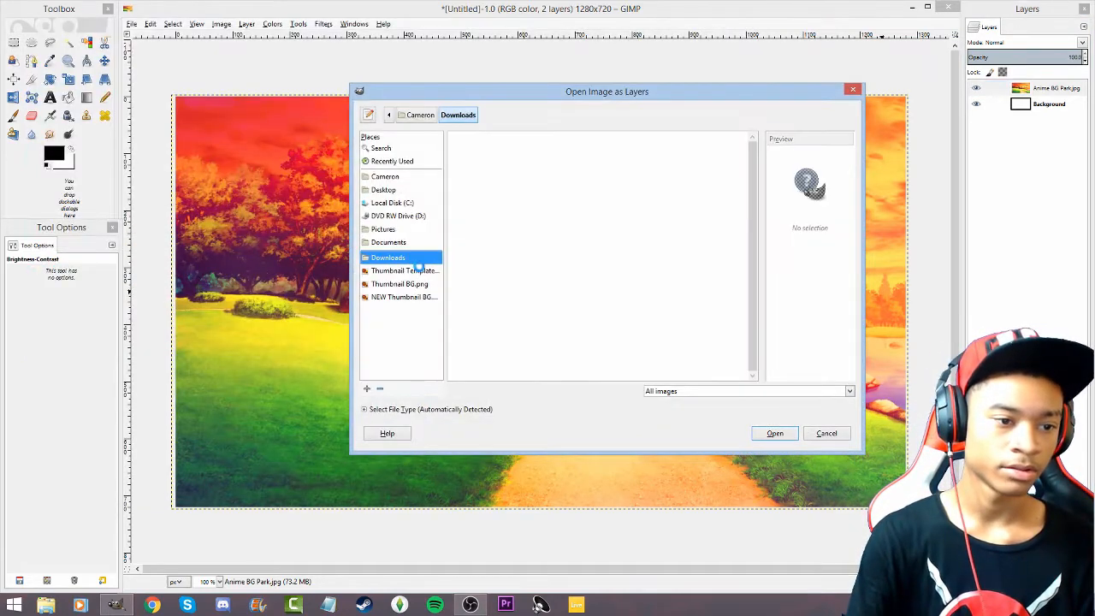
pyautogui.click(419, 270)
pyautogui.click(774, 433)
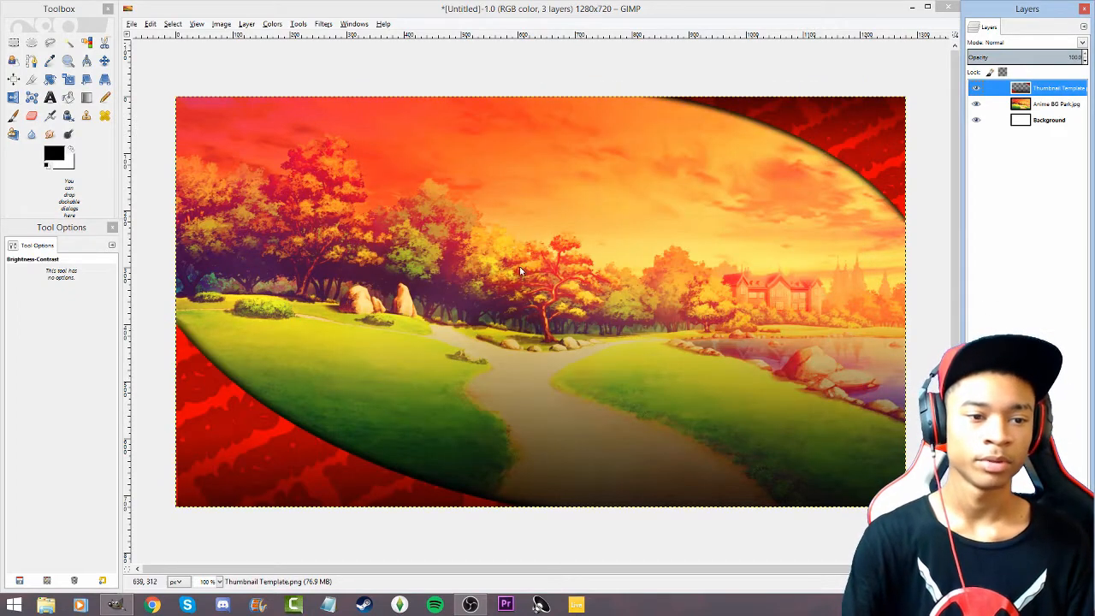
# Soften the Anime BG Park.jpg layer with the basic Blur filter, repeating the filter several times.
pyautogui.click(1034, 104)
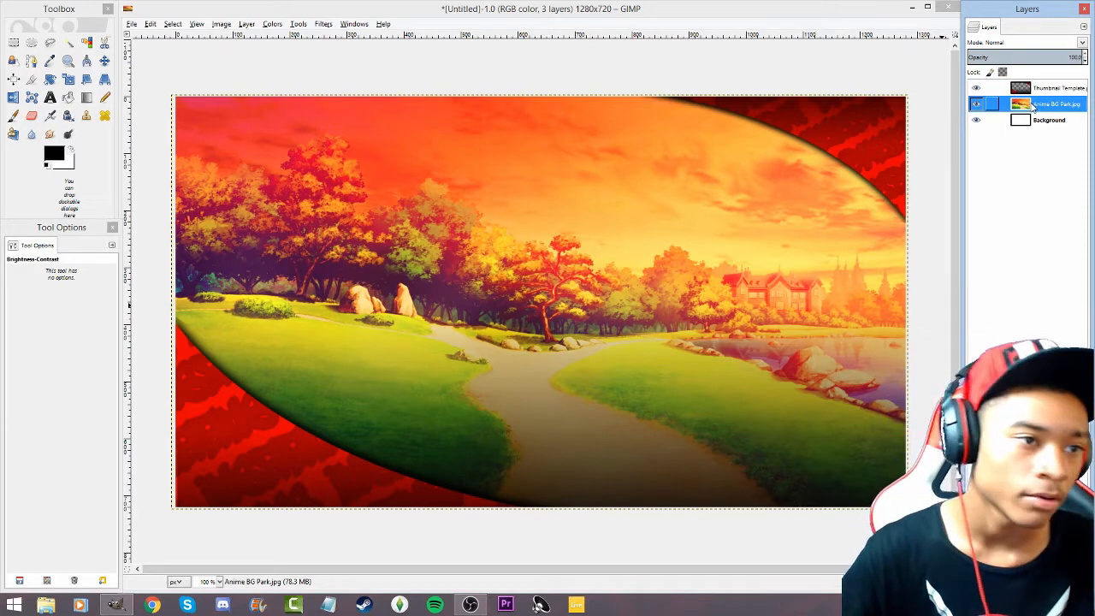
pyautogui.click(323, 24)
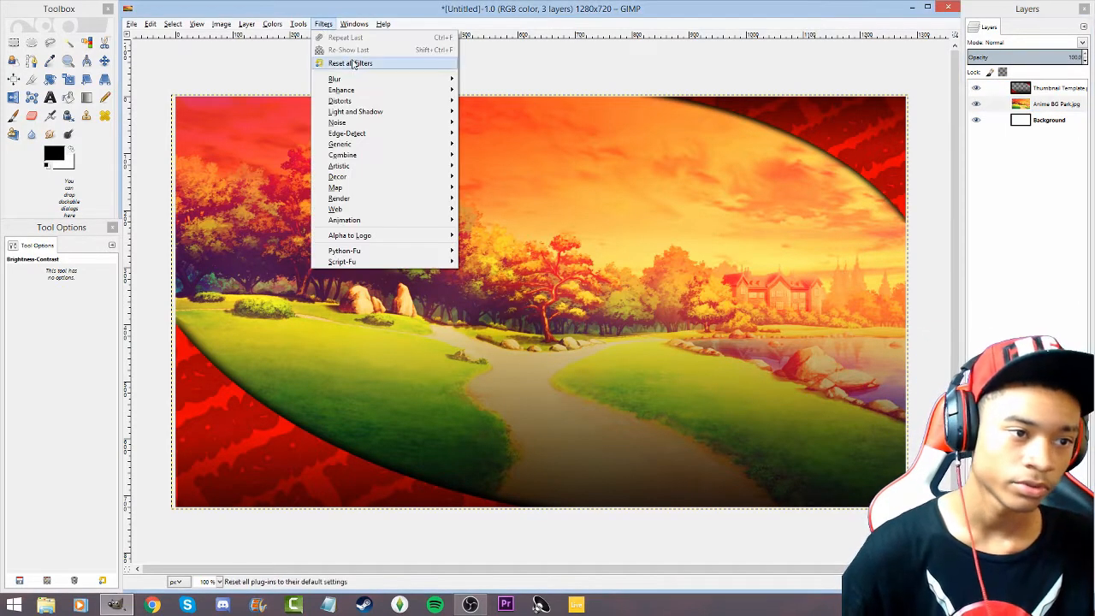
pyautogui.moveTo(419, 79)
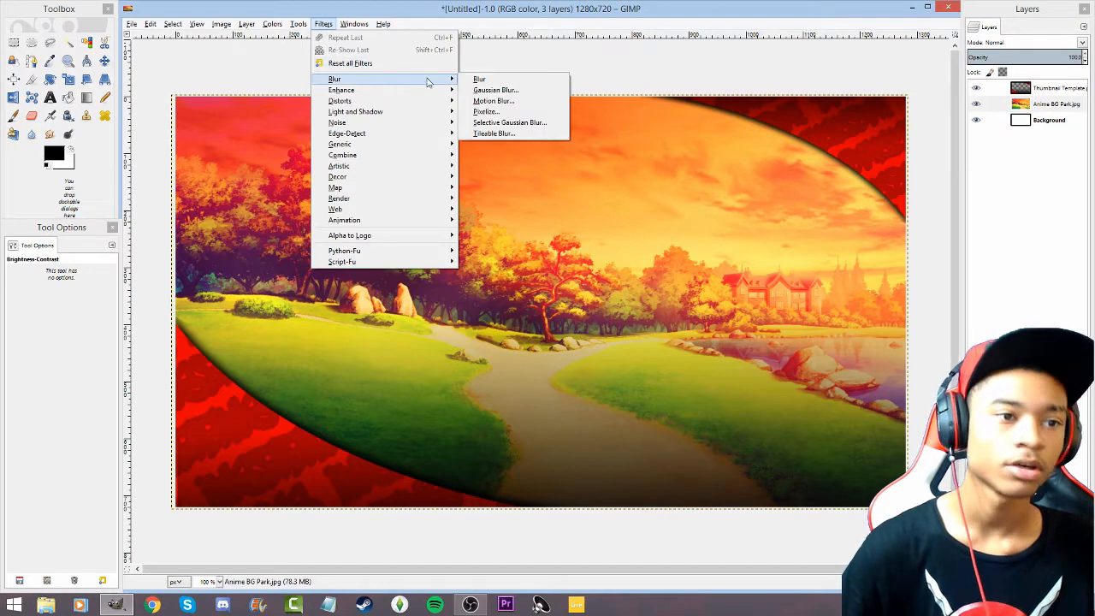
pyautogui.click(500, 82)
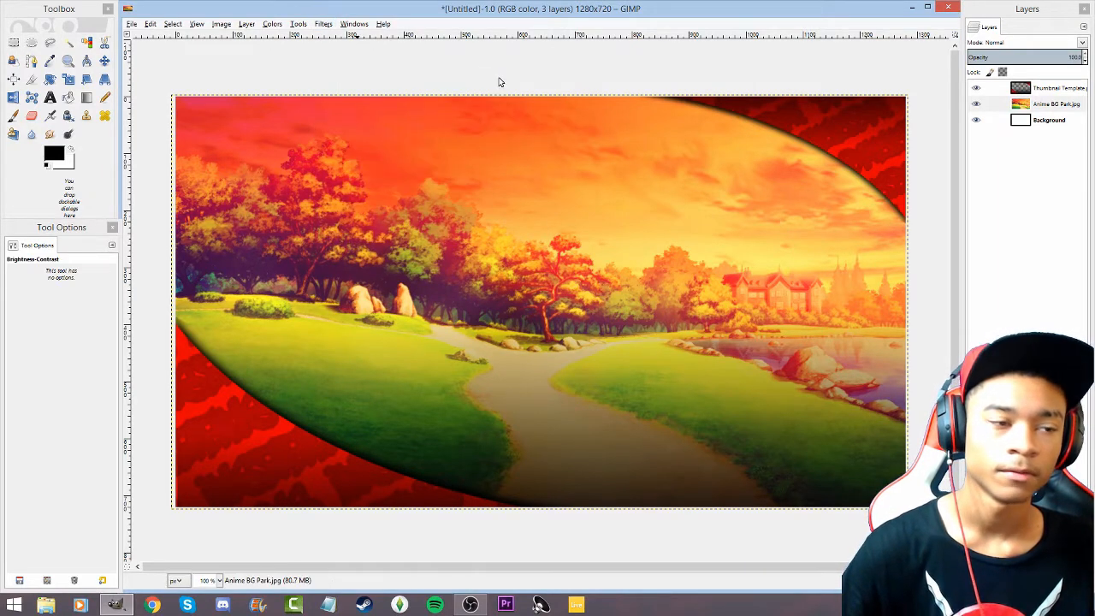
pyautogui.click(331, 26)
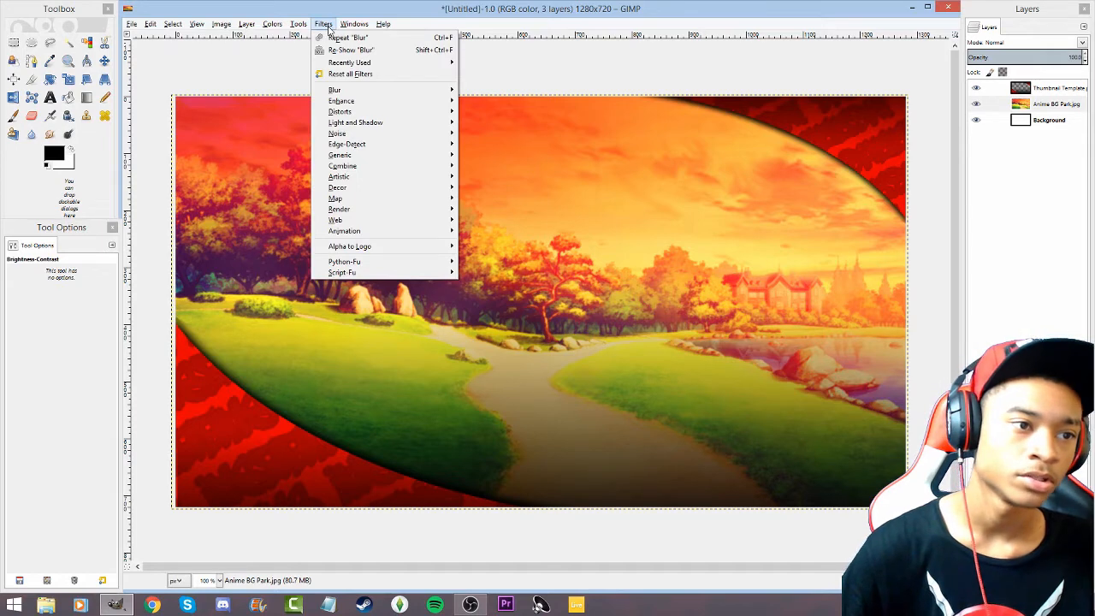
pyautogui.click(348, 37)
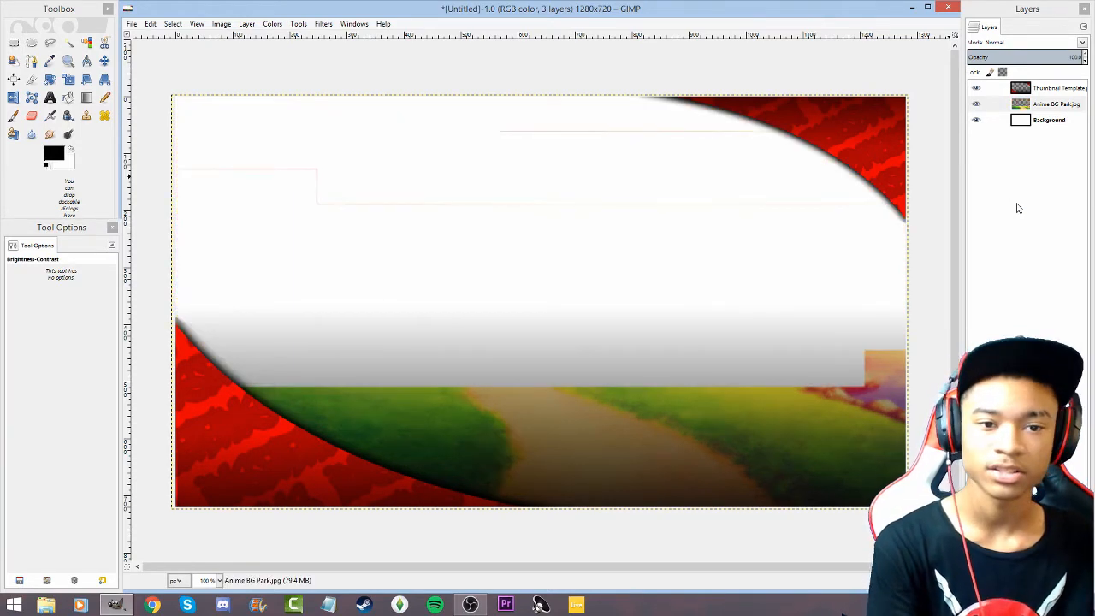
pyautogui.hotkey('ctrl', 'f')
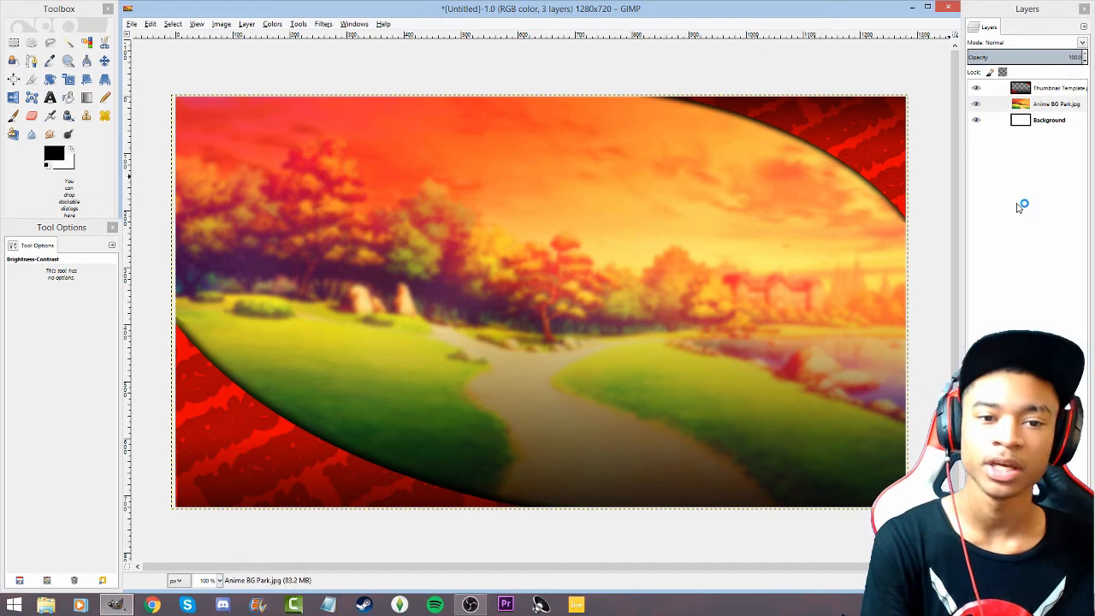
pyautogui.hotkey('ctrl', 'f')
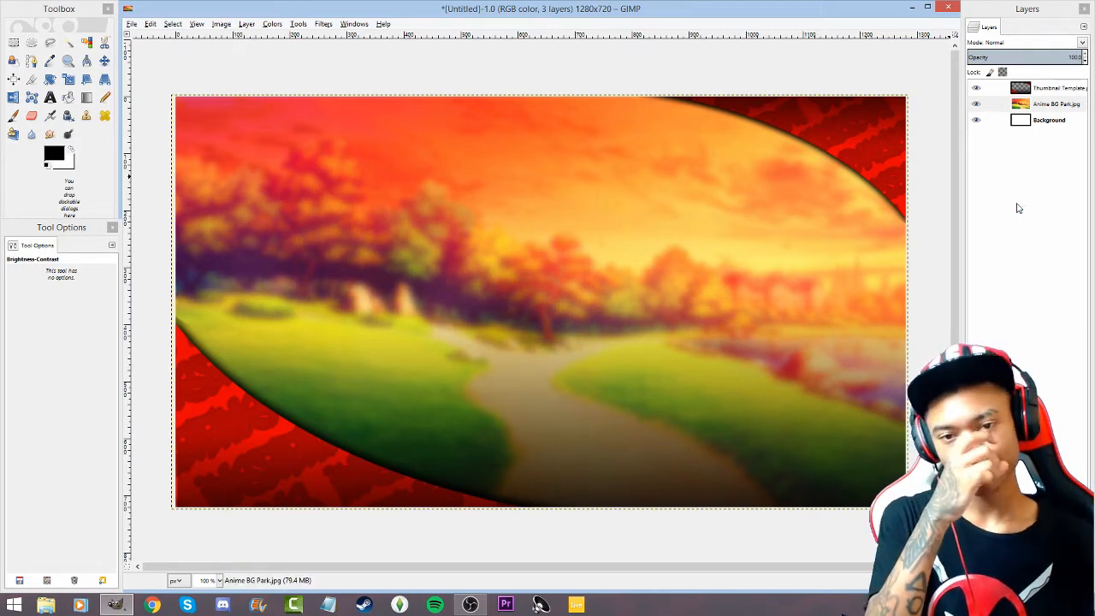
# Add a transparent 1280 x 720 px layer above the Thumbnail Template layer.
pyautogui.click(1054, 89)
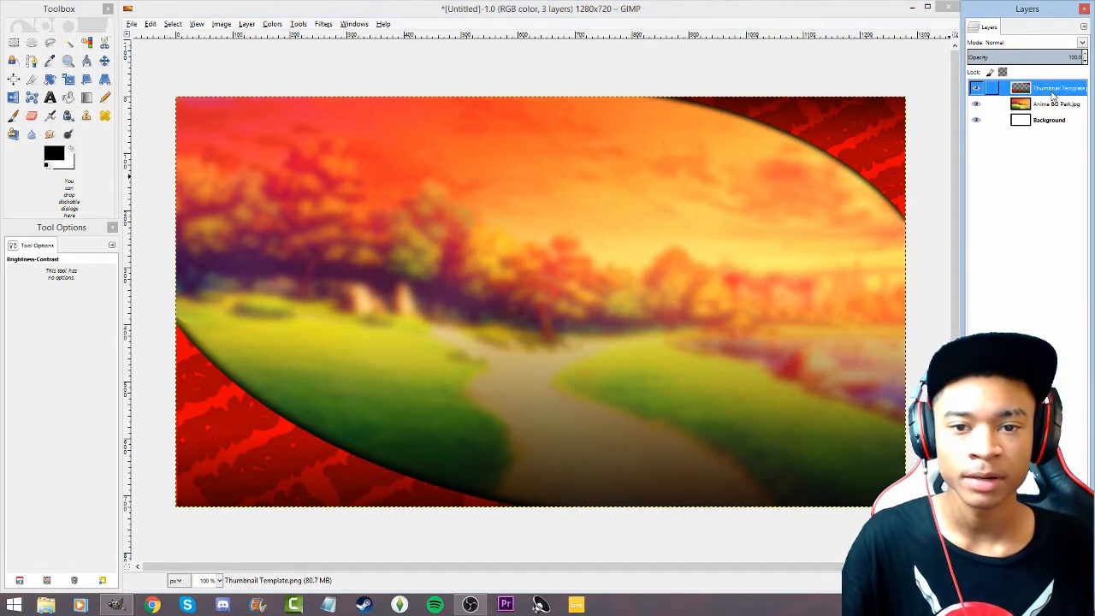
pyautogui.rightClick(1054, 89)
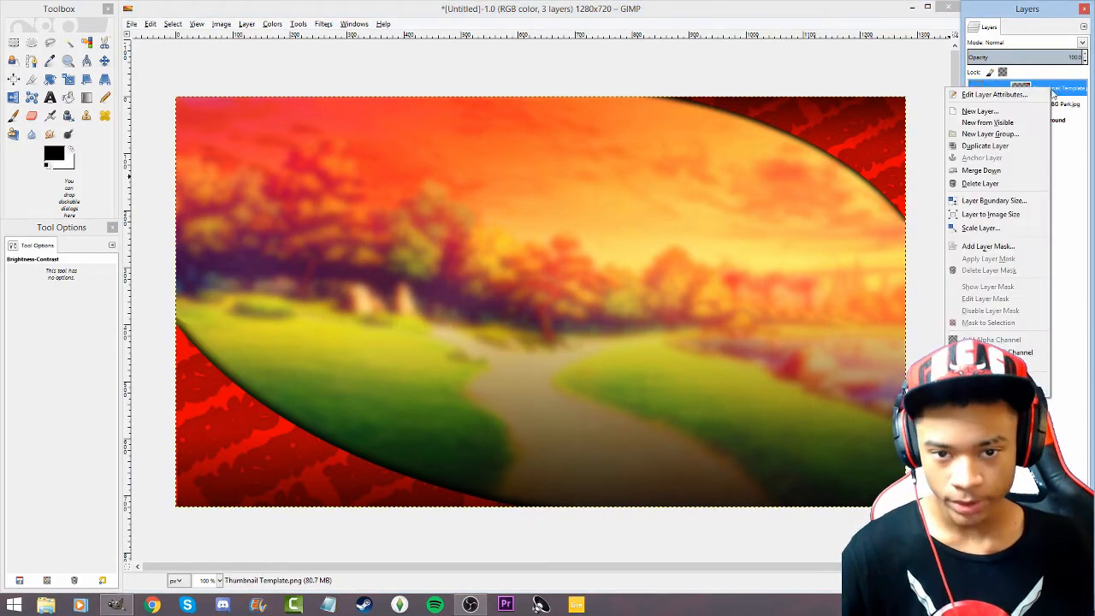
pyautogui.click(1027, 112)
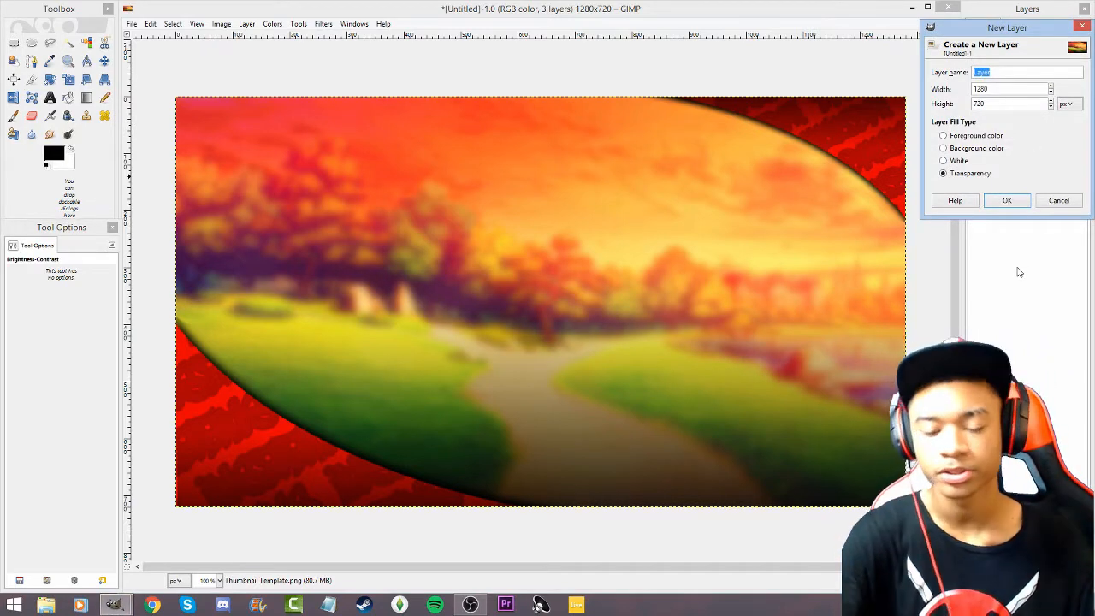
pyautogui.press('Return')
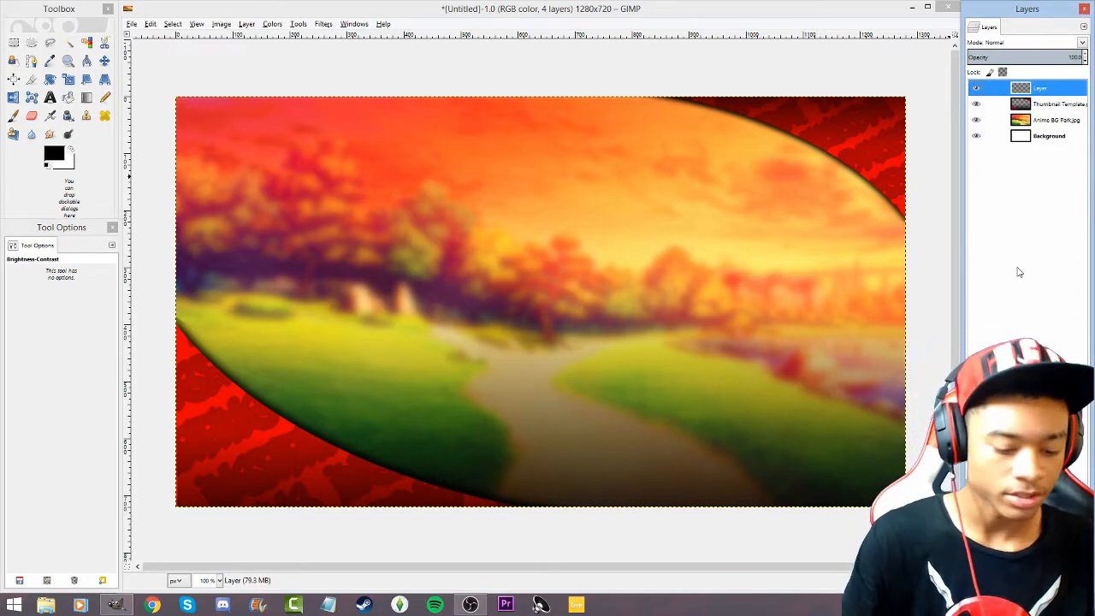
# Create a text box of about 1038 x 424 px across the upper canvas and enter BADASS.
pyautogui.press('t')
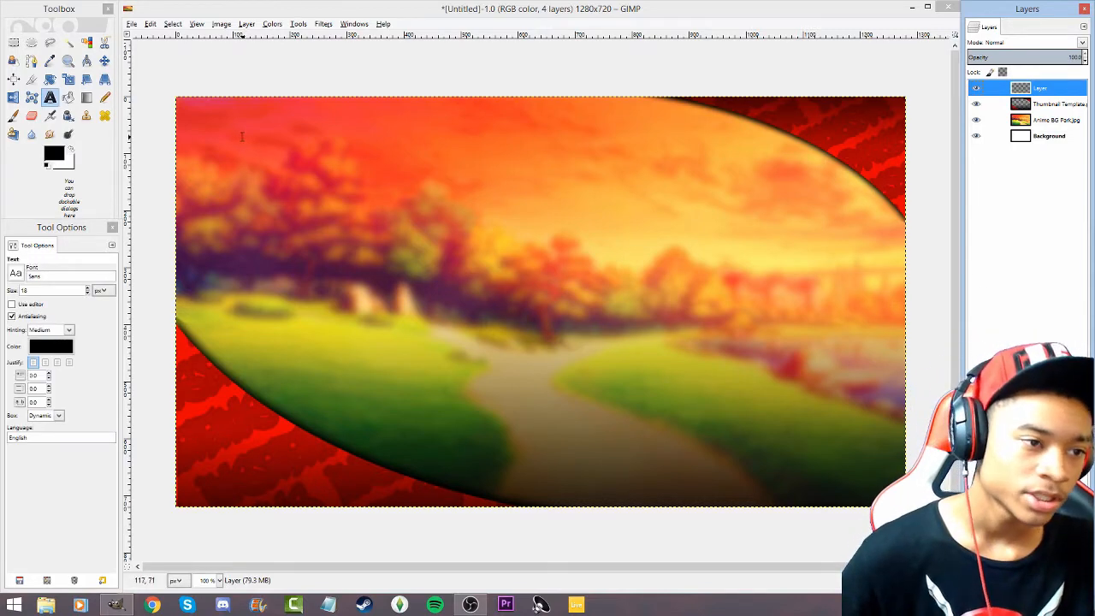
pyautogui.moveTo(227, 134); pyautogui.dragTo(818, 376)
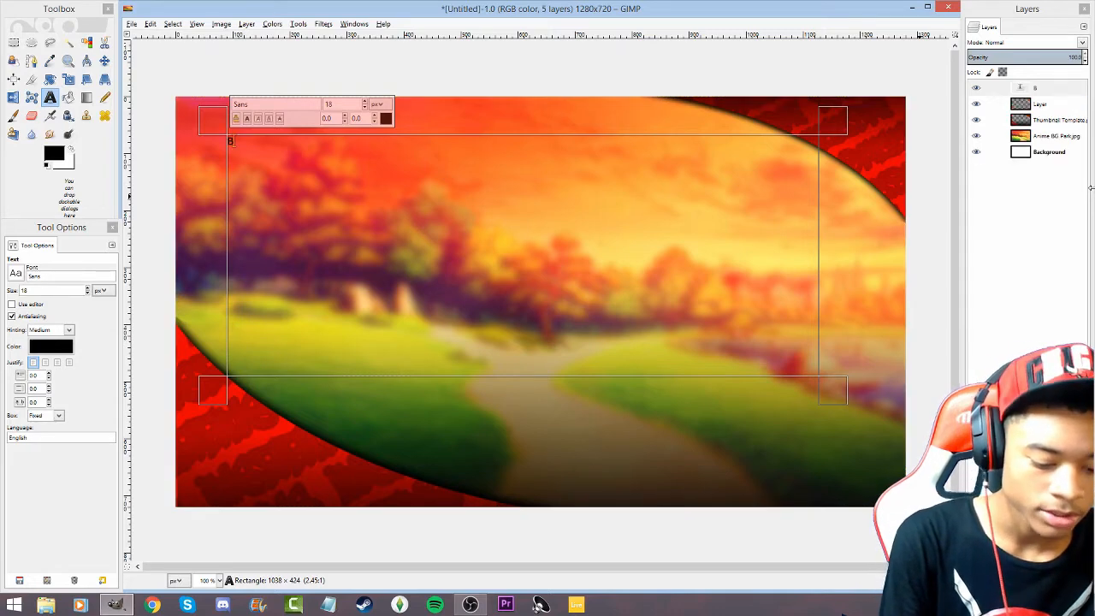
pyautogui.write('BADAAS')
pyautogui.press('BackSpace')
pyautogui.press('BackSpace')
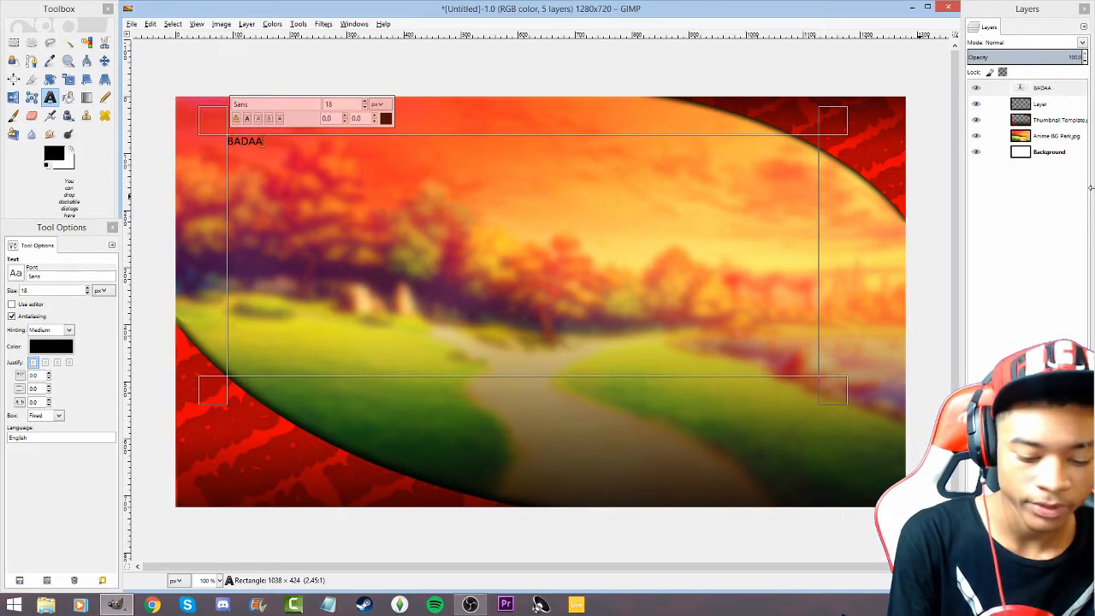
pyautogui.write('SS')
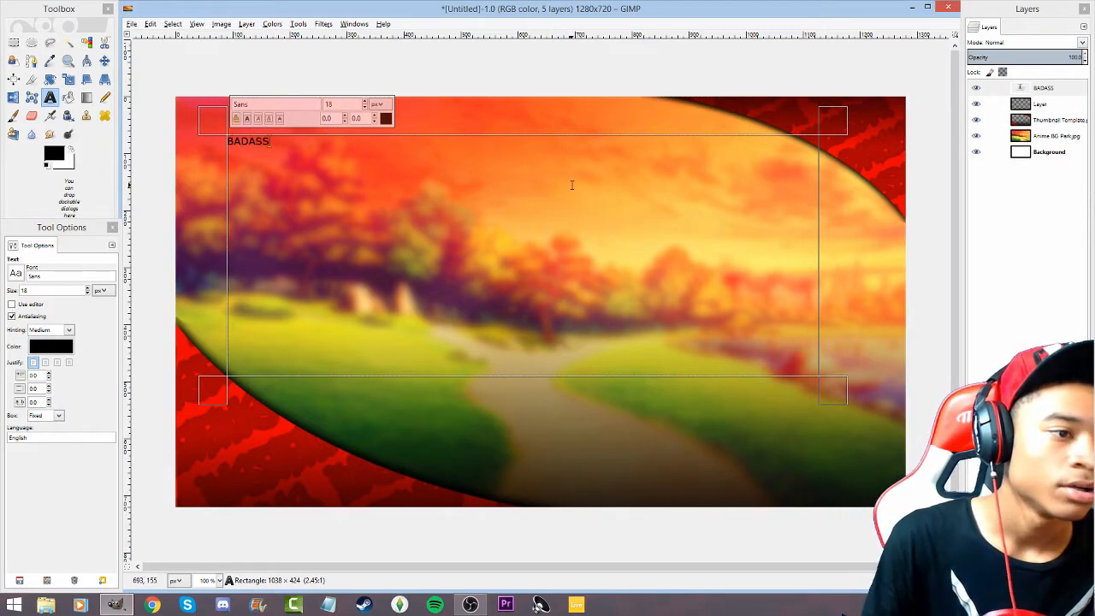
# Change the color of the whole BADASS text to white (ffffff).
pyautogui.moveTo(271, 143); pyautogui.dragTo(225, 147)
pyautogui.click(384, 119)
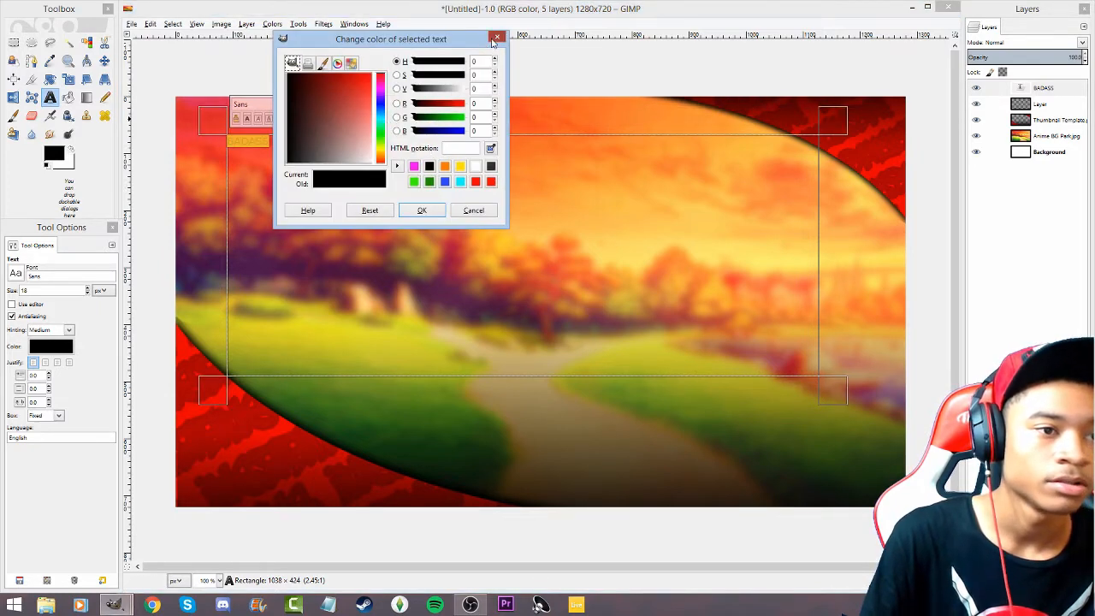
pyautogui.click(496, 37)
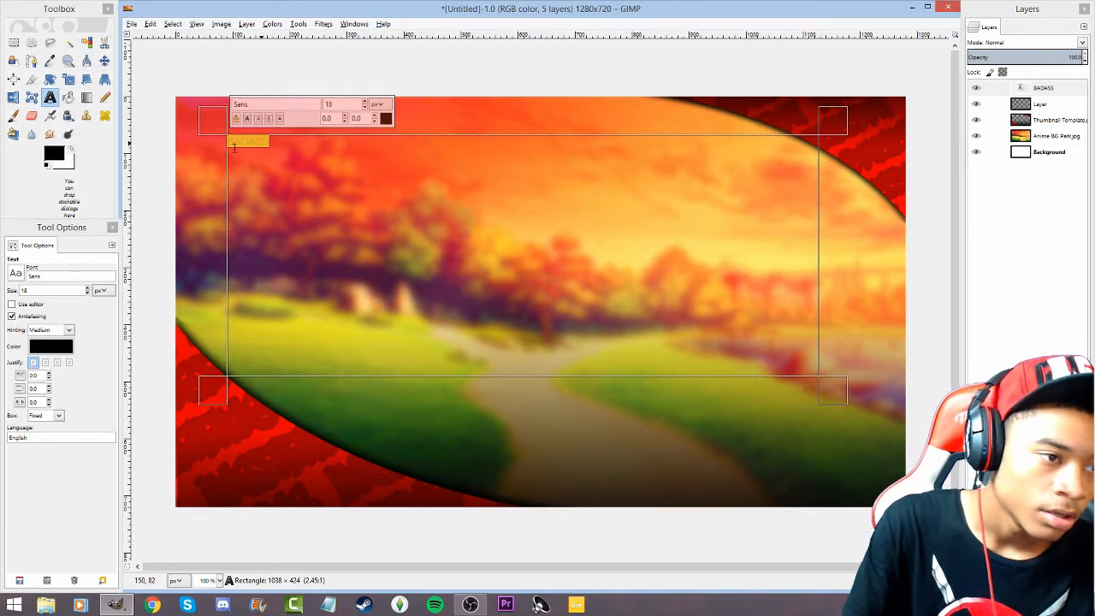
pyautogui.click(386, 118)
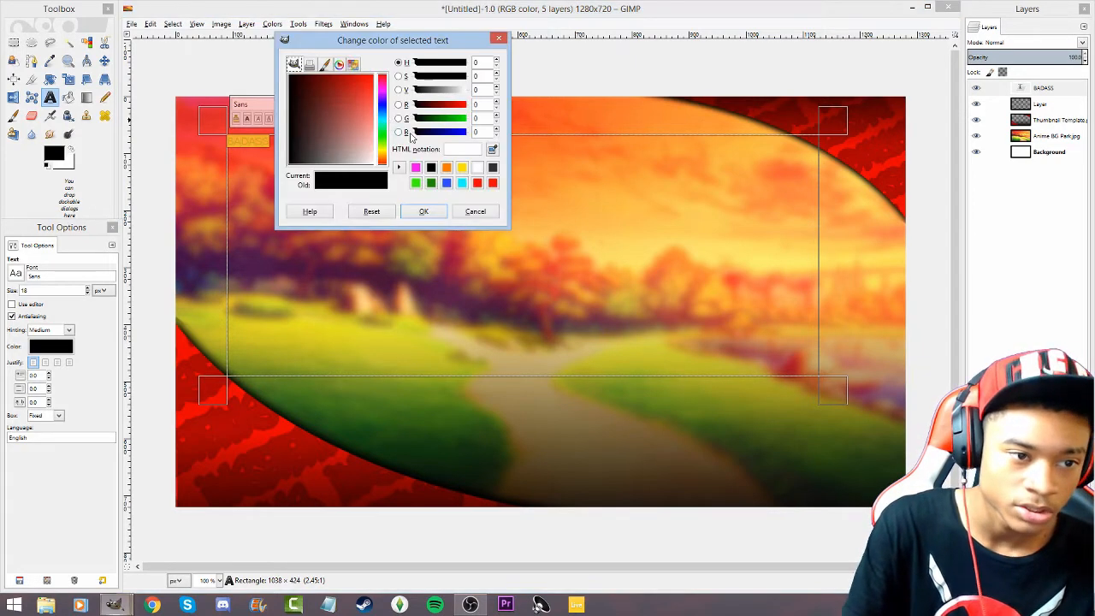
pyautogui.click(477, 169)
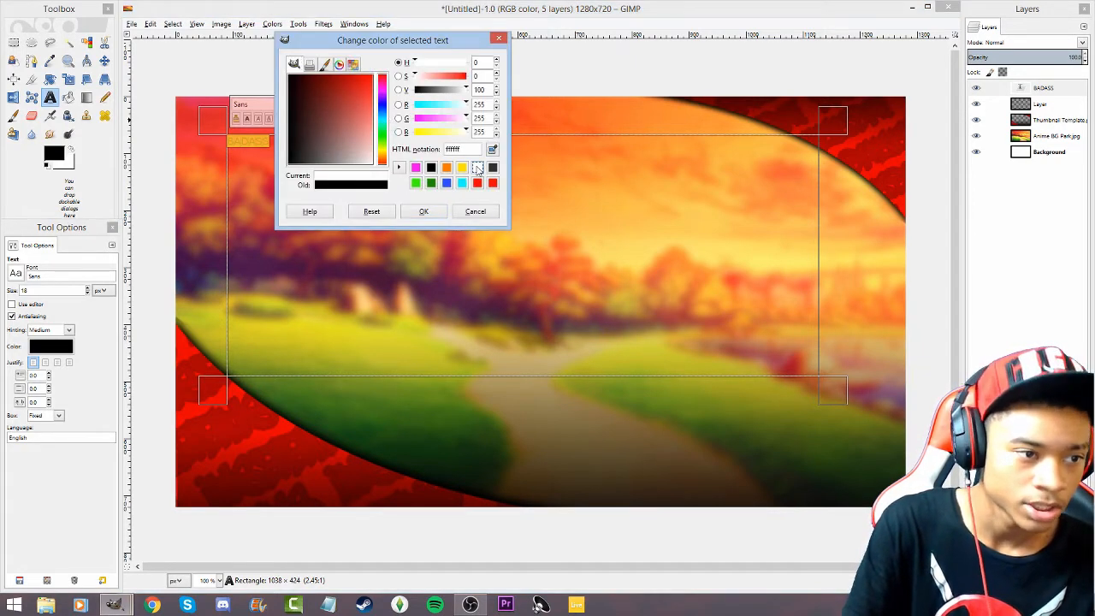
pyautogui.click(423, 212)
# Set the font of the BADASS text to Madness Hyperactive.
pyautogui.click(290, 104)
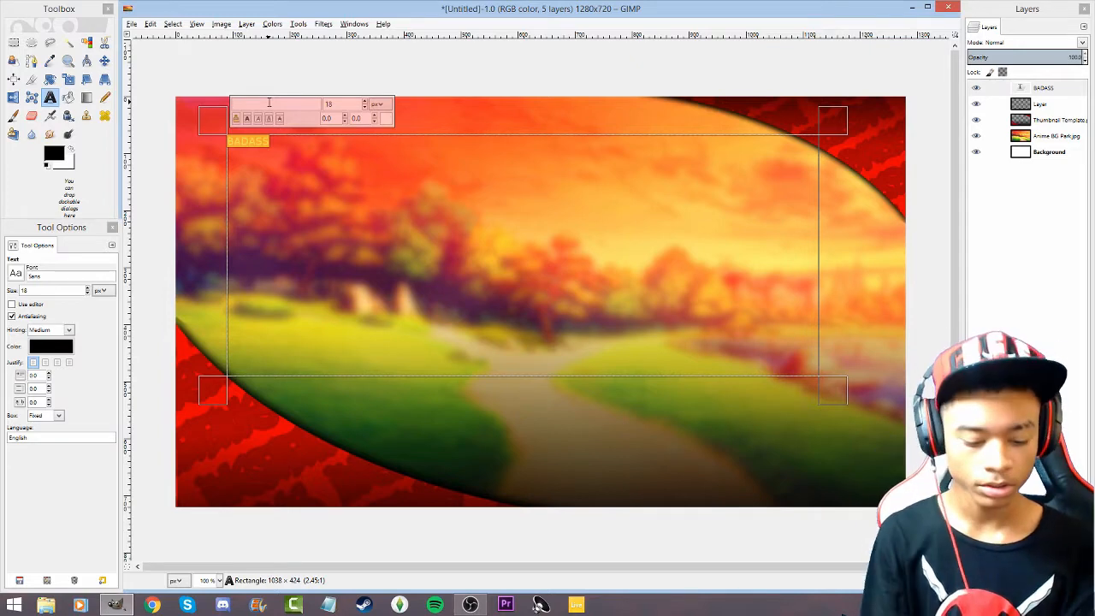
pyautogui.write('adness Hyperactive')
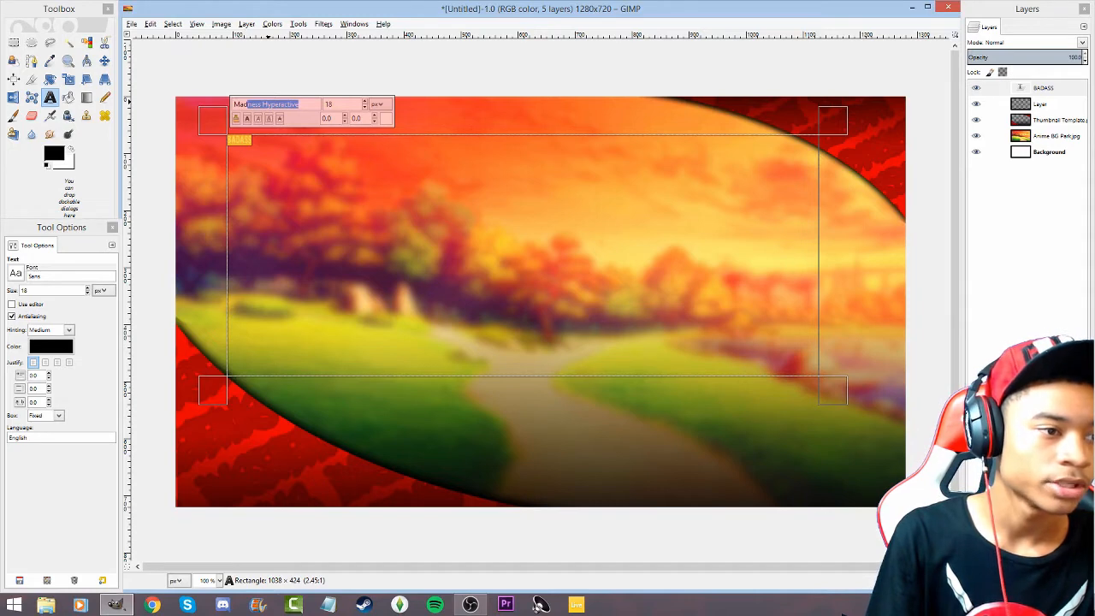
pyautogui.press('Return')
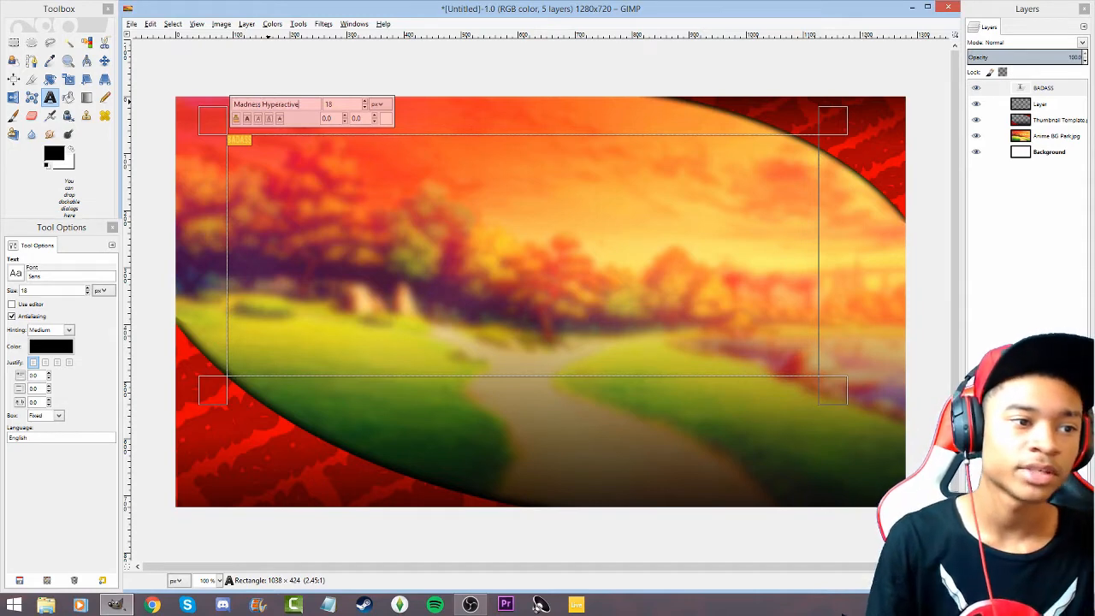
# Enlarge the BADASS text to 350 px and center it within its text box.
pyautogui.click(365, 101)
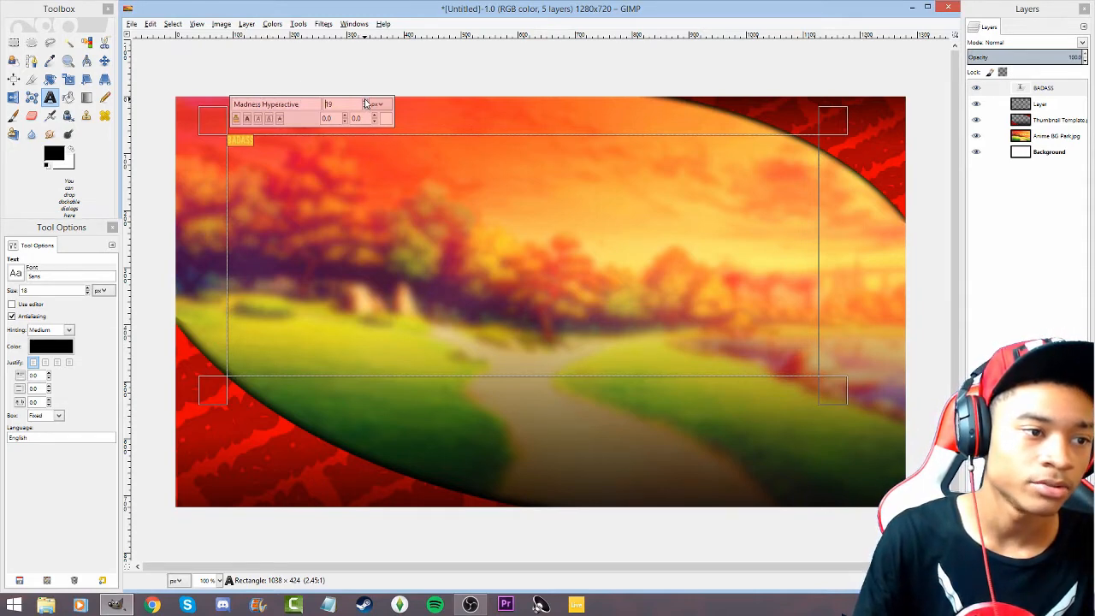
pyautogui.click(364, 101)
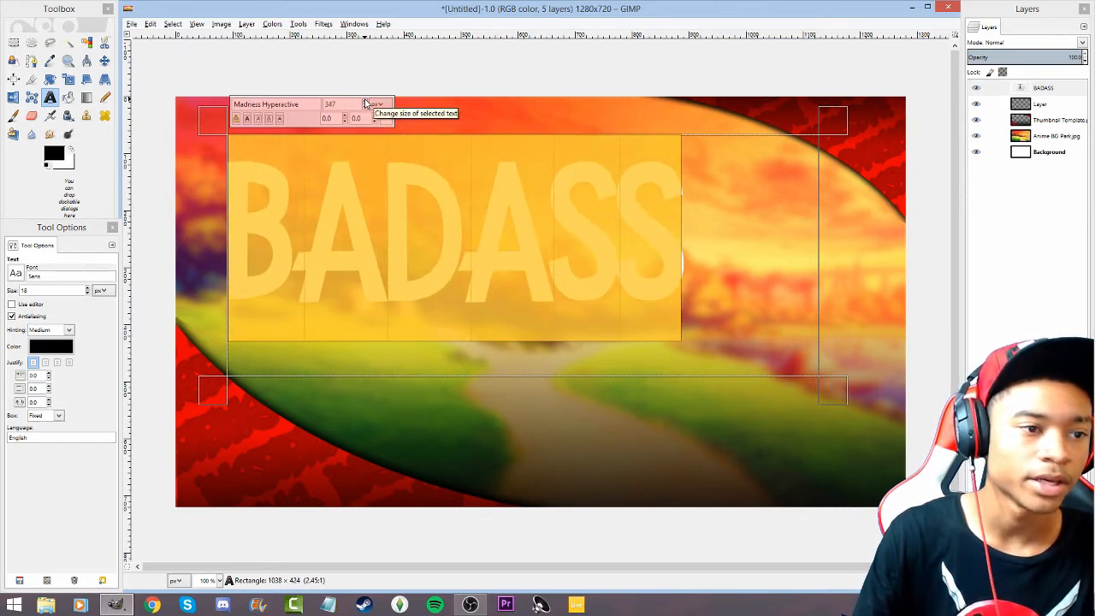
pyautogui.click(365, 101)
pyautogui.click(58, 363)
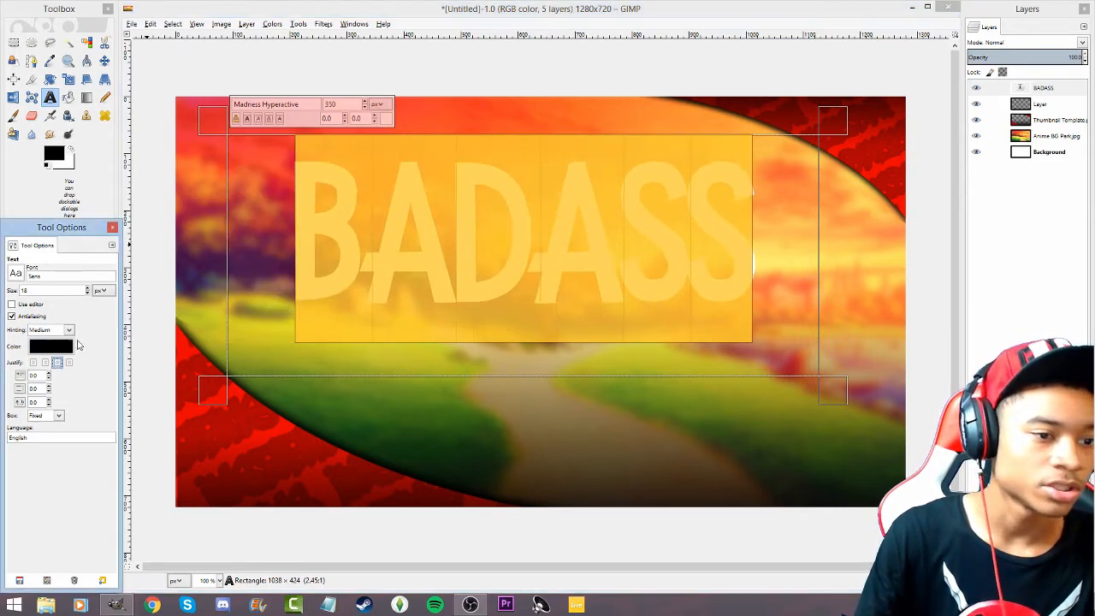
# Try a size of 1000 px for the BADASS text, and undo the change.
pyautogui.doubleClick(354, 104)
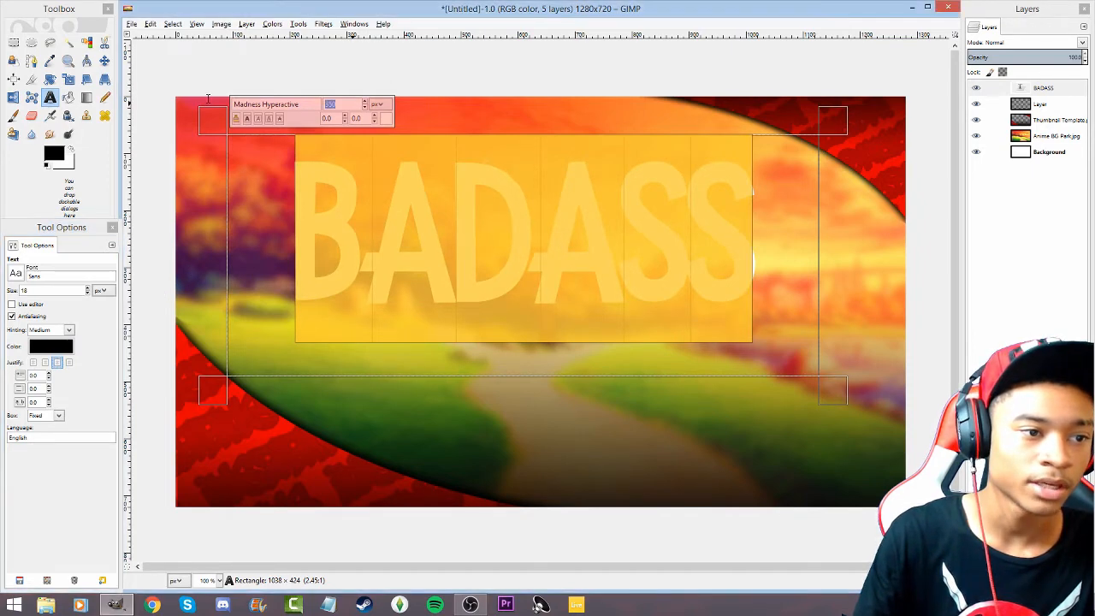
pyautogui.write('1000')
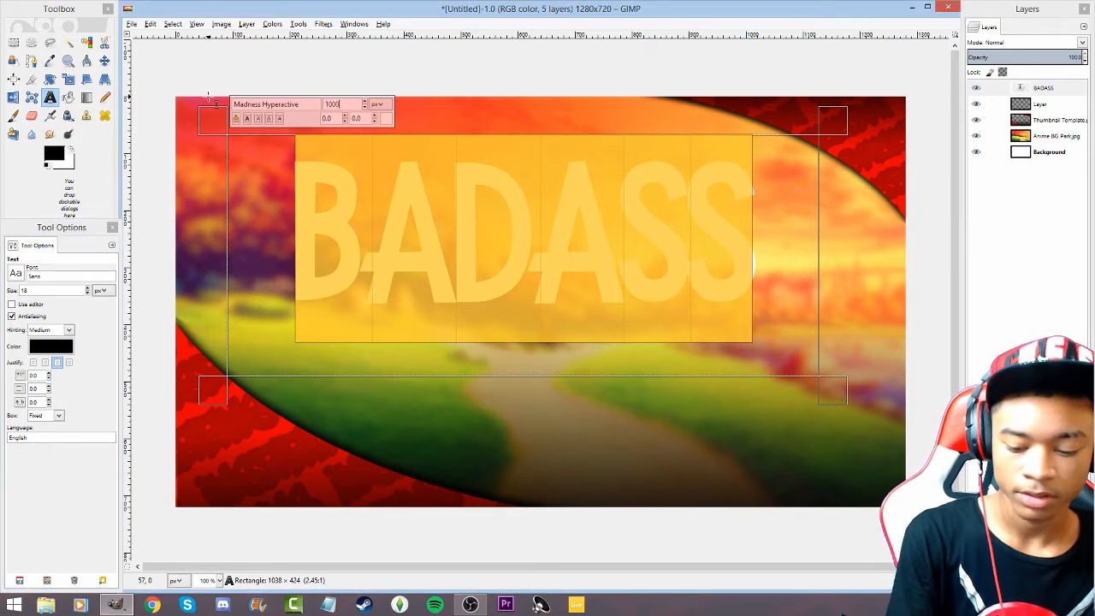
pyautogui.press('Return')
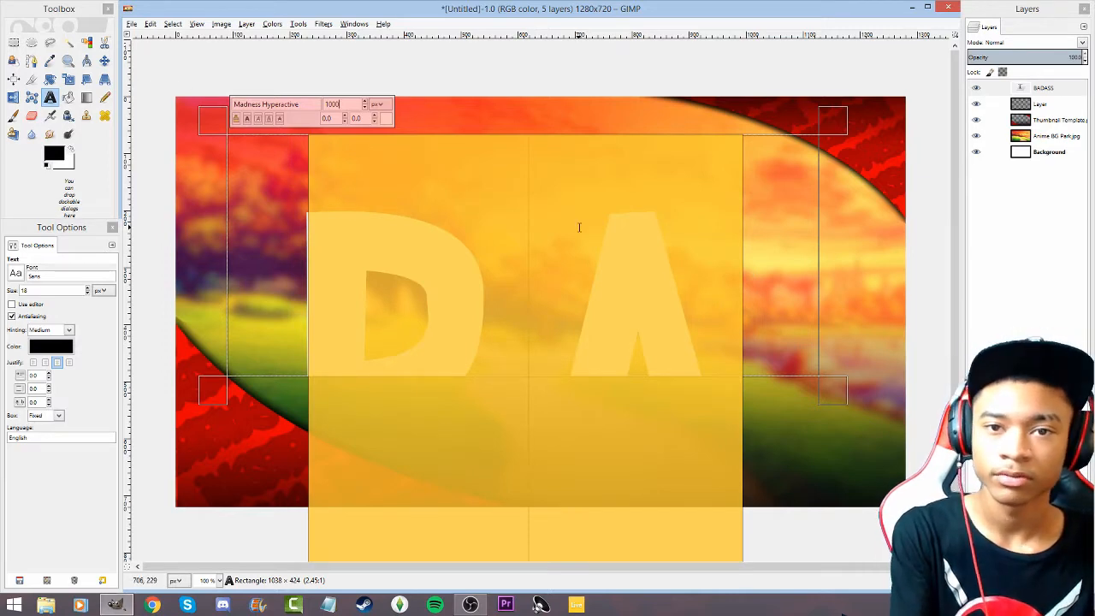
pyautogui.hotkey('ctrl', 'z')
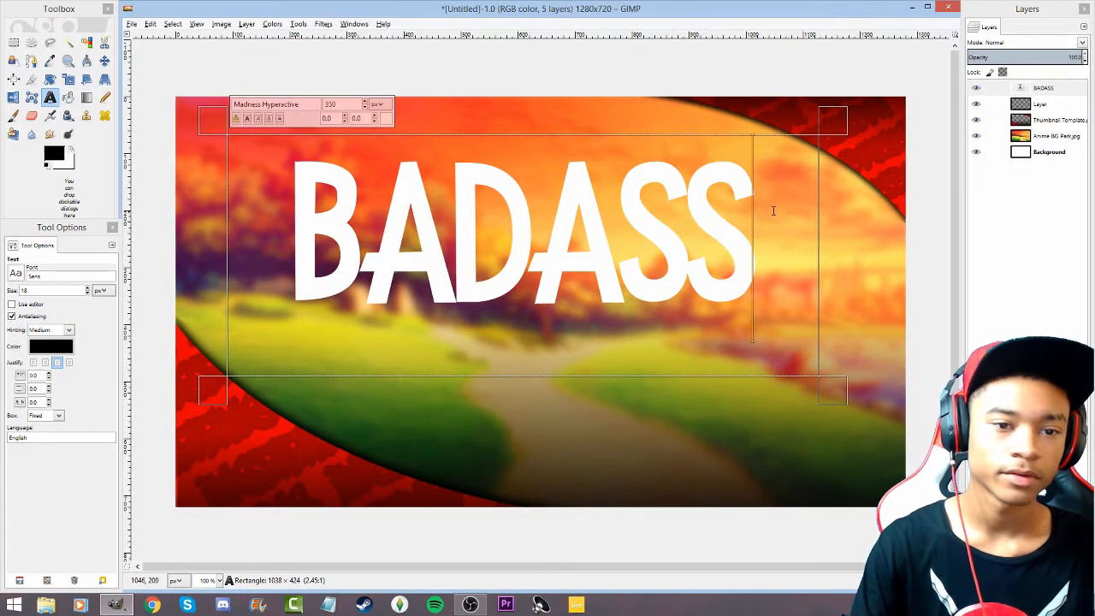
# Create a selection from the letter shapes of the BADASS layer with Alpha to Selection.
pyautogui.moveTo(772, 211); pyautogui.dragTo(253, 214)
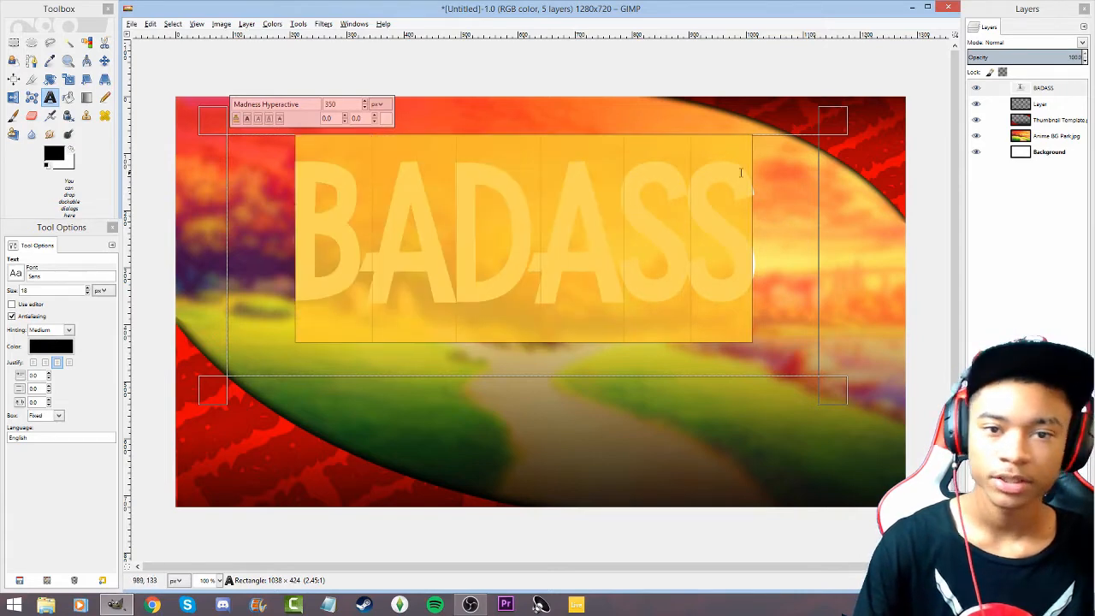
pyautogui.click(1029, 90)
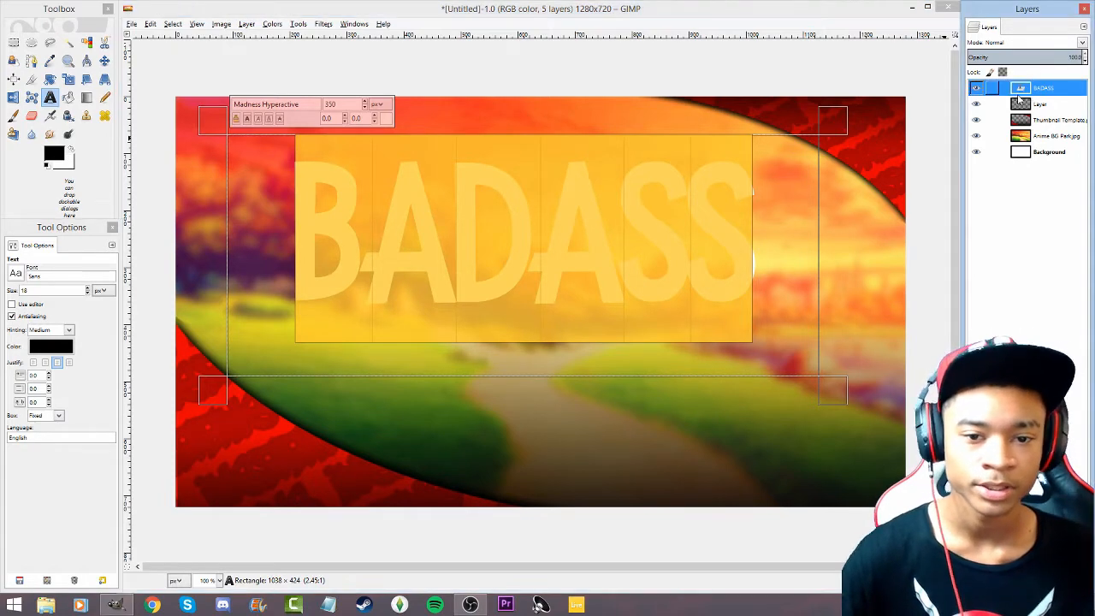
pyautogui.rightClick(1033, 96)
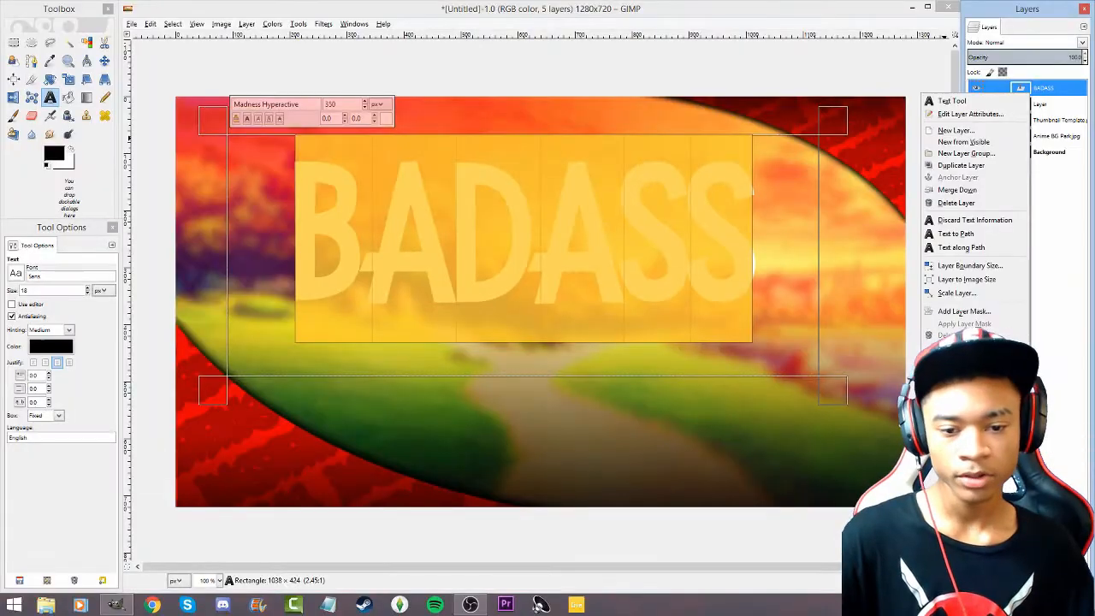
pyautogui.click(966, 425)
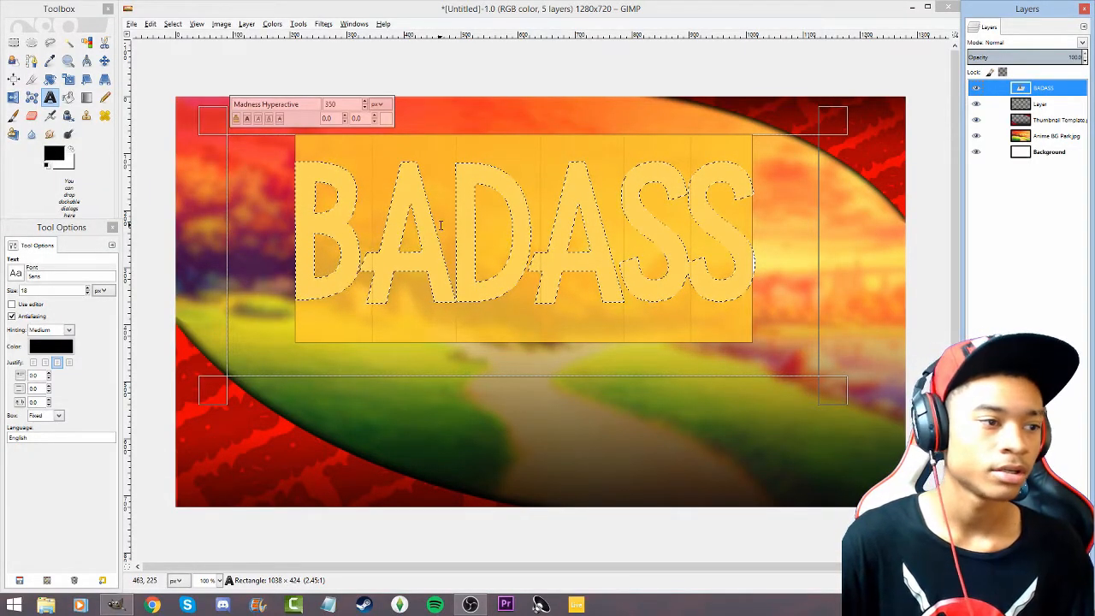
# Shade the lower and upper parts of the BADASS letters with black linear FG to Transparent gradients.
pyautogui.click(88, 99)
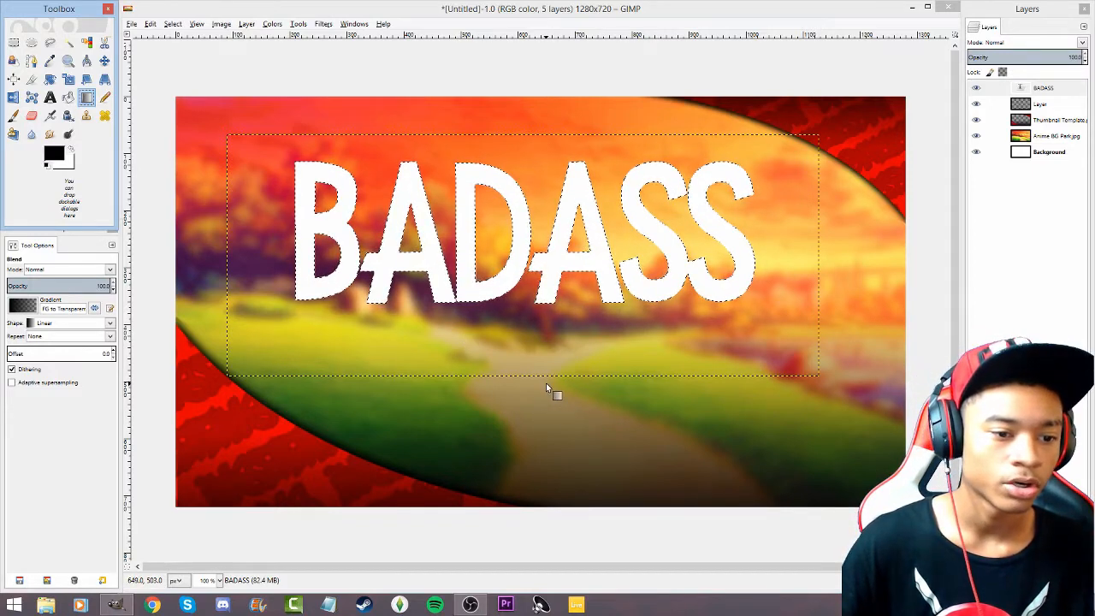
pyautogui.moveTo(545, 382); pyautogui.dragTo(562, 242)
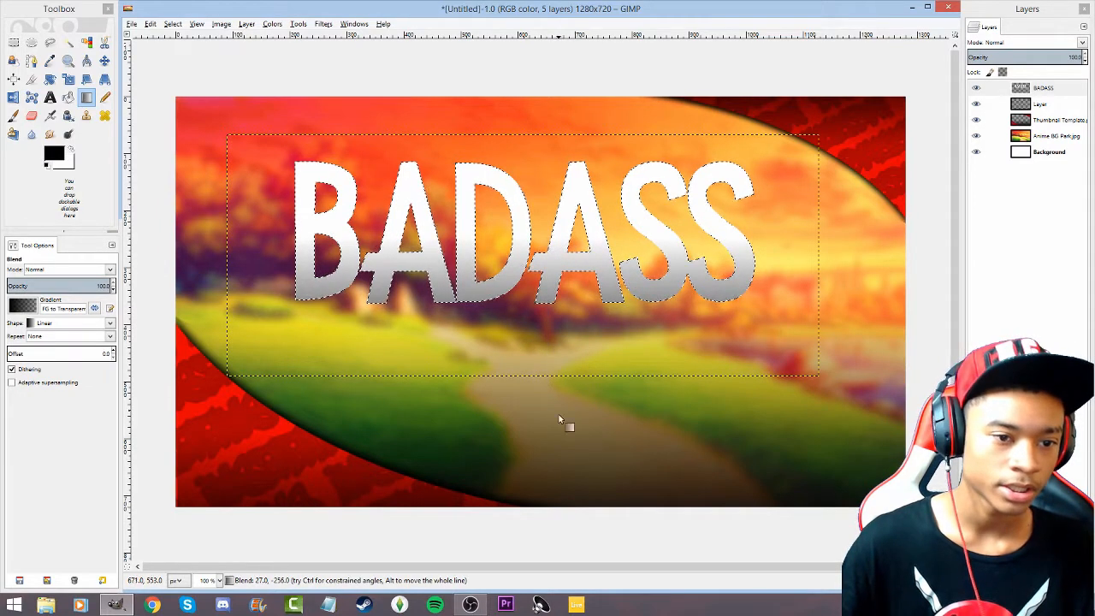
pyautogui.hotkey('ctrl', 'z')
pyautogui.moveTo(551, 434); pyautogui.dragTo(551, 246)
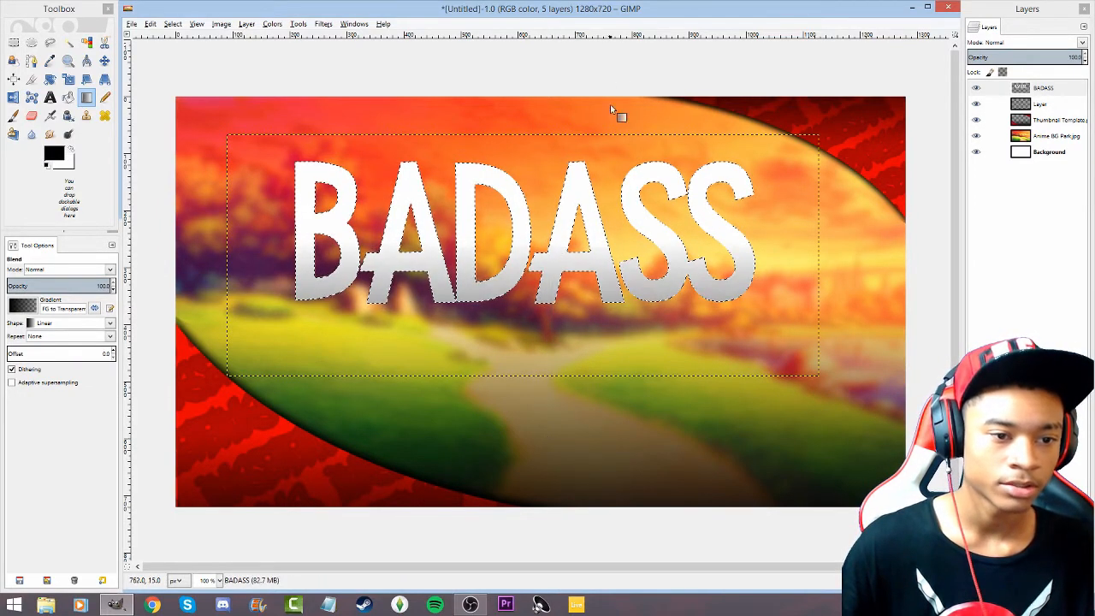
pyautogui.moveTo(625, 53); pyautogui.dragTo(631, 208)
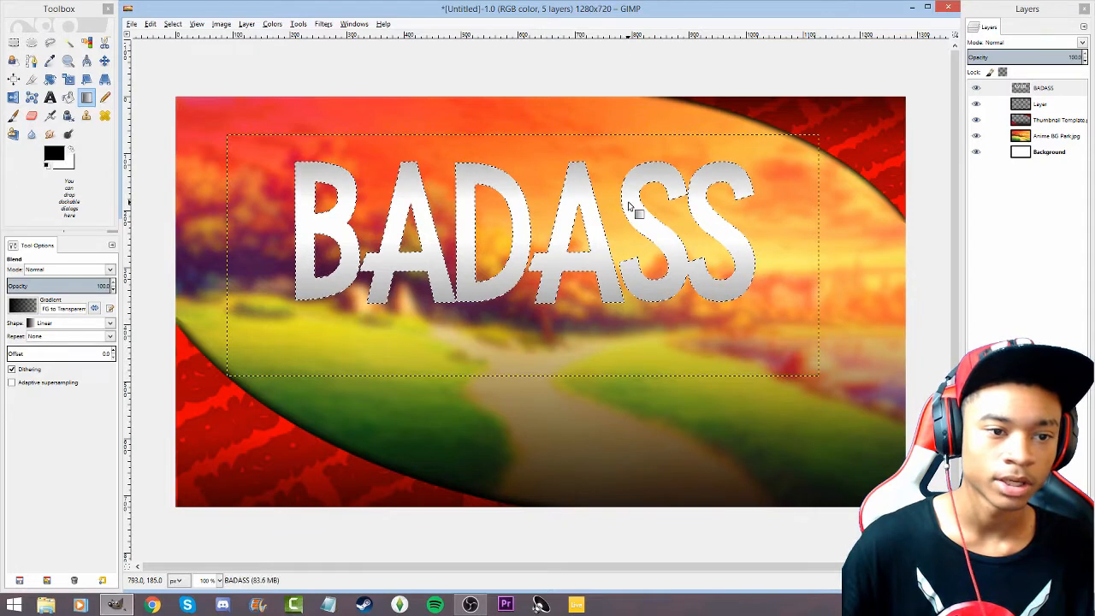
# Grow the selection around the BADASS letters by 7 px.
pyautogui.click(172, 23)
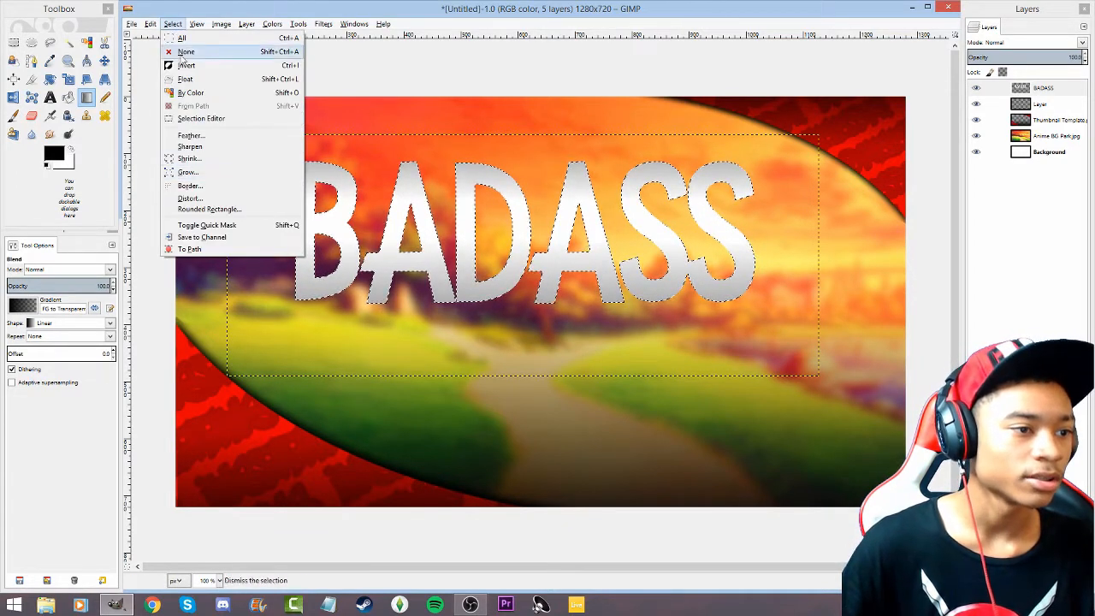
pyautogui.click(210, 171)
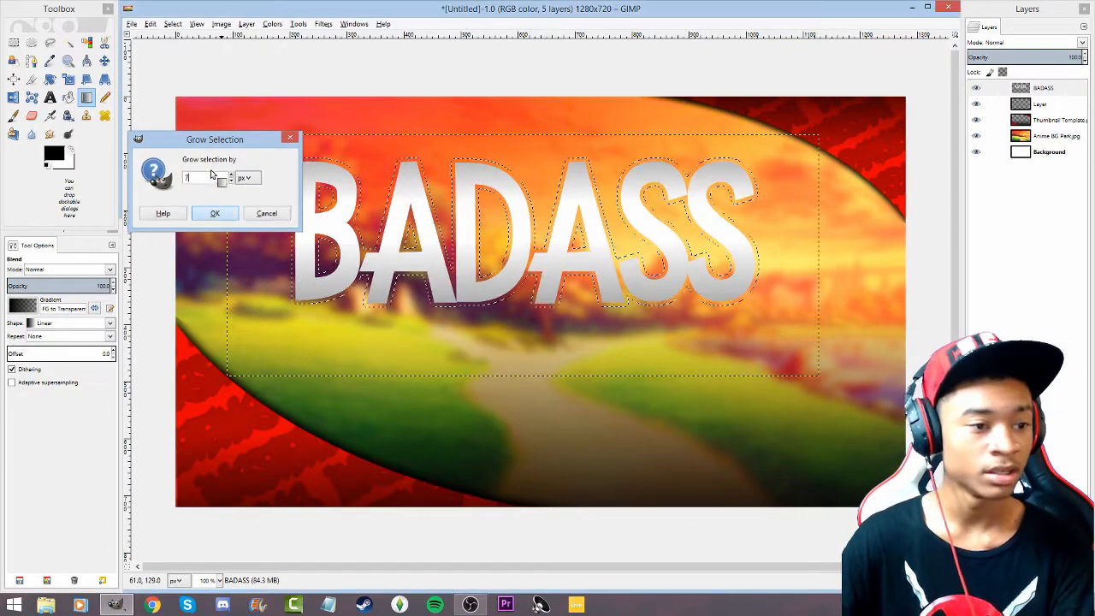
pyautogui.press('Return')
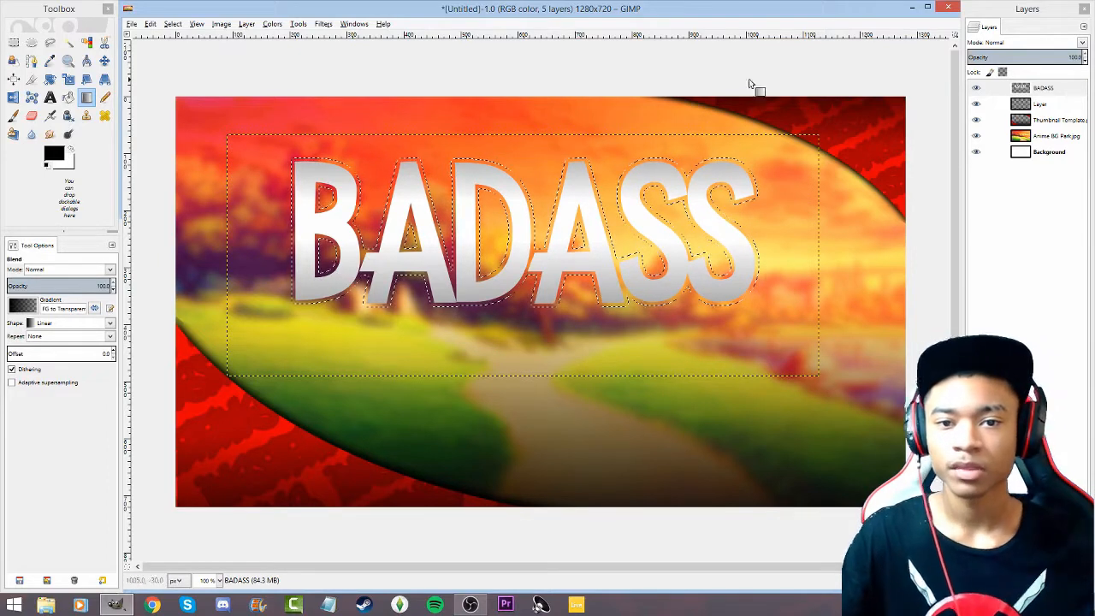
# Fill the grown letter selection with black on the empty layer beneath BADASS, using Bucket Fill.
pyautogui.click(1035, 106)
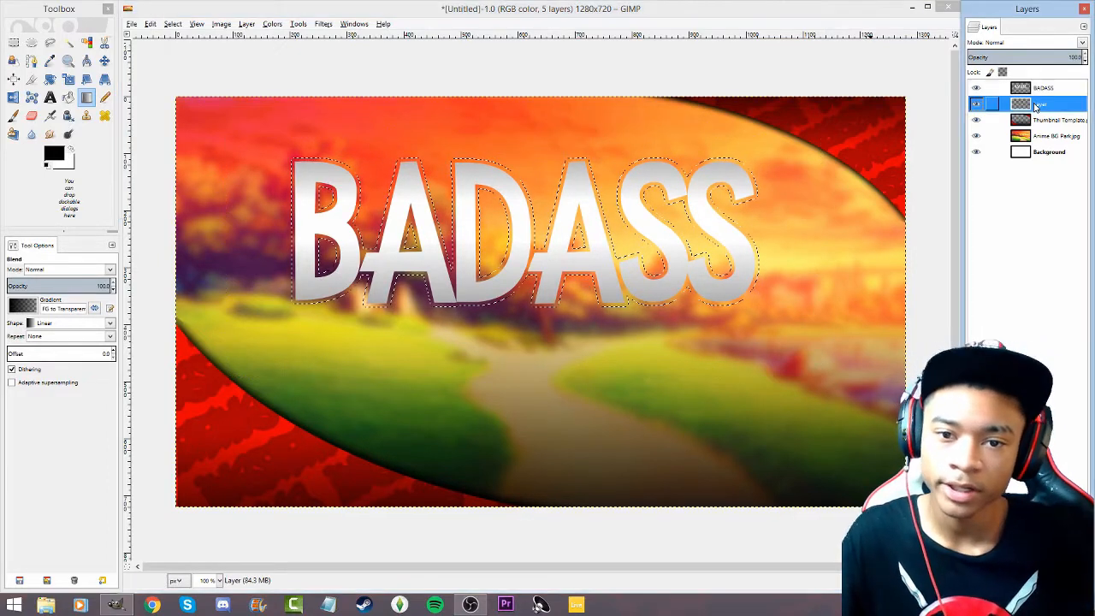
pyautogui.click(68, 99)
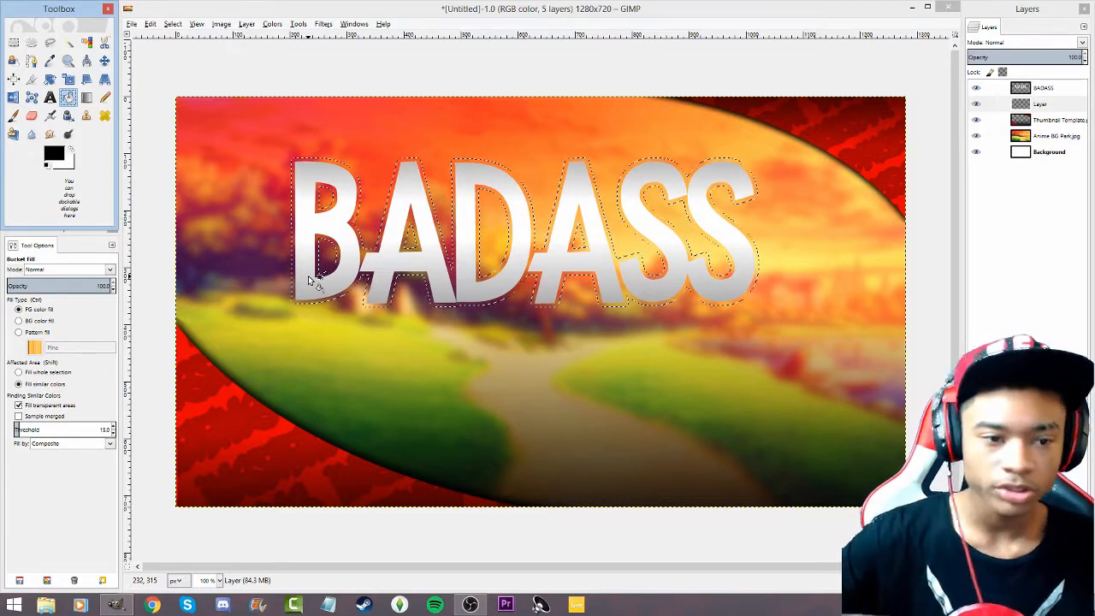
pyautogui.click(972, 86)
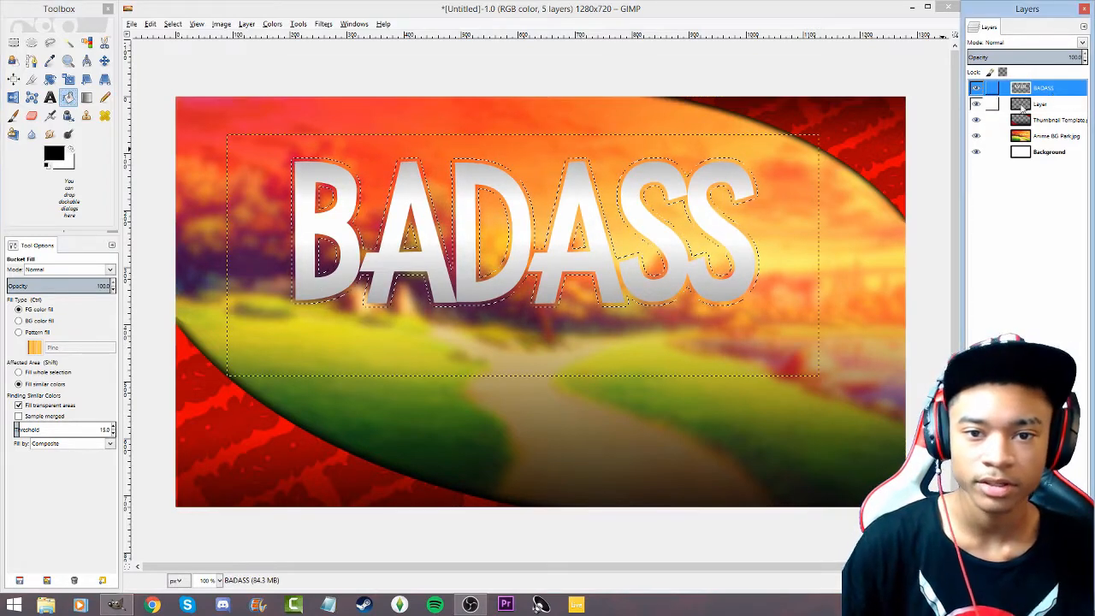
pyautogui.click(718, 224)
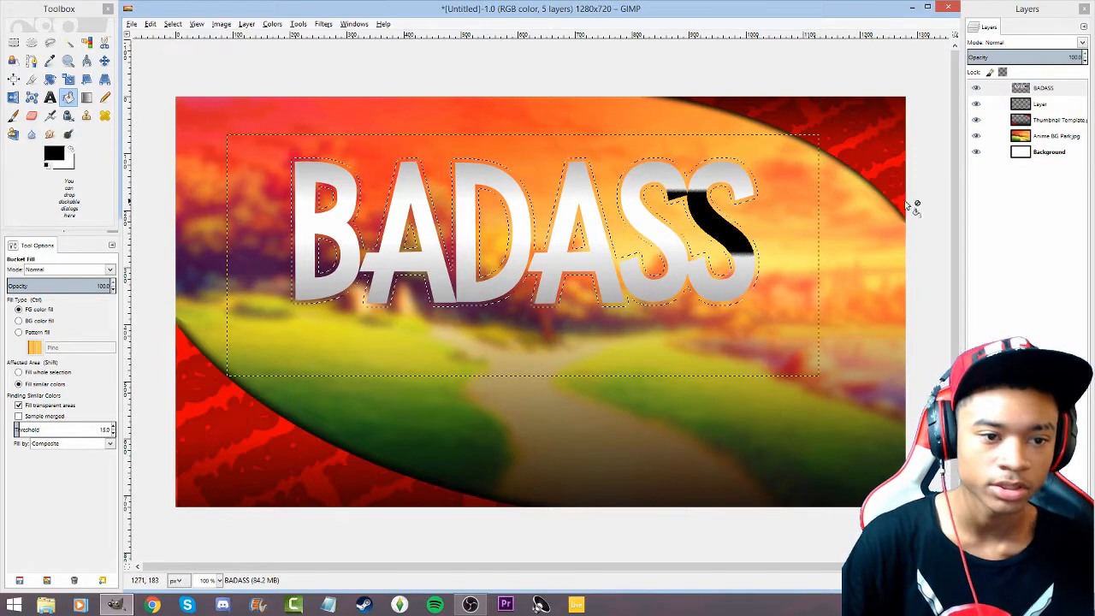
pyautogui.click(1034, 103)
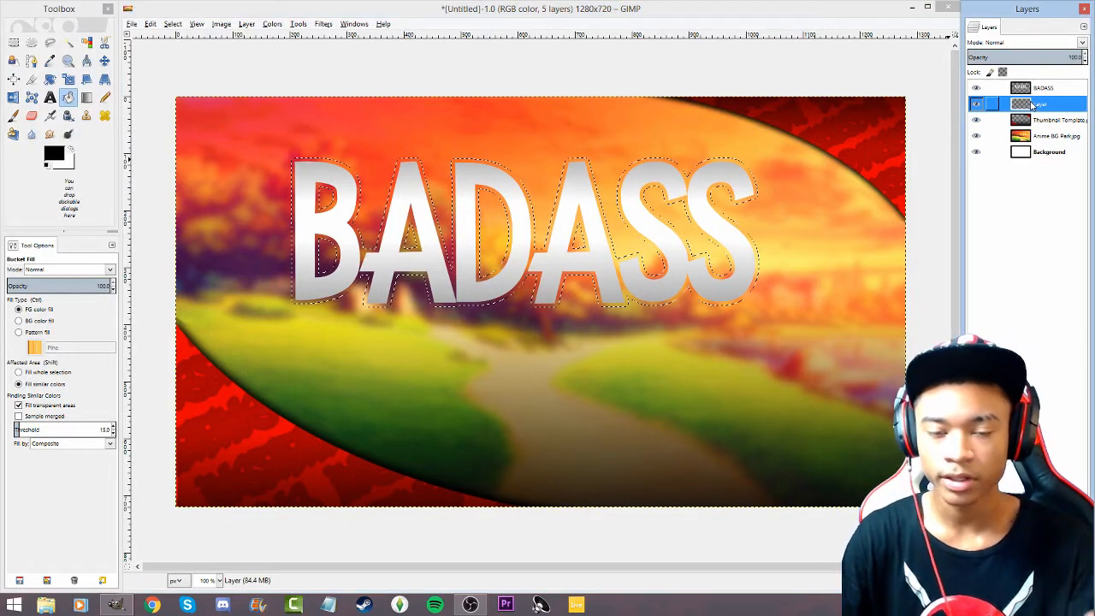
pyautogui.click(393, 258)
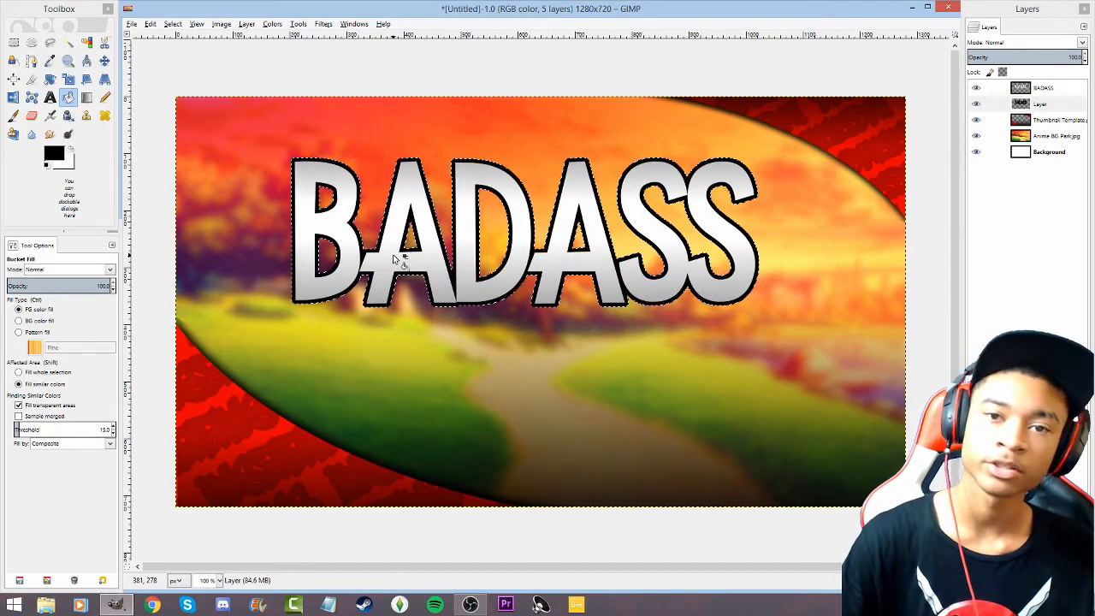
# Clear the selection and merge the BADASS layer down into its black outline layer.
pyautogui.click(171, 24)
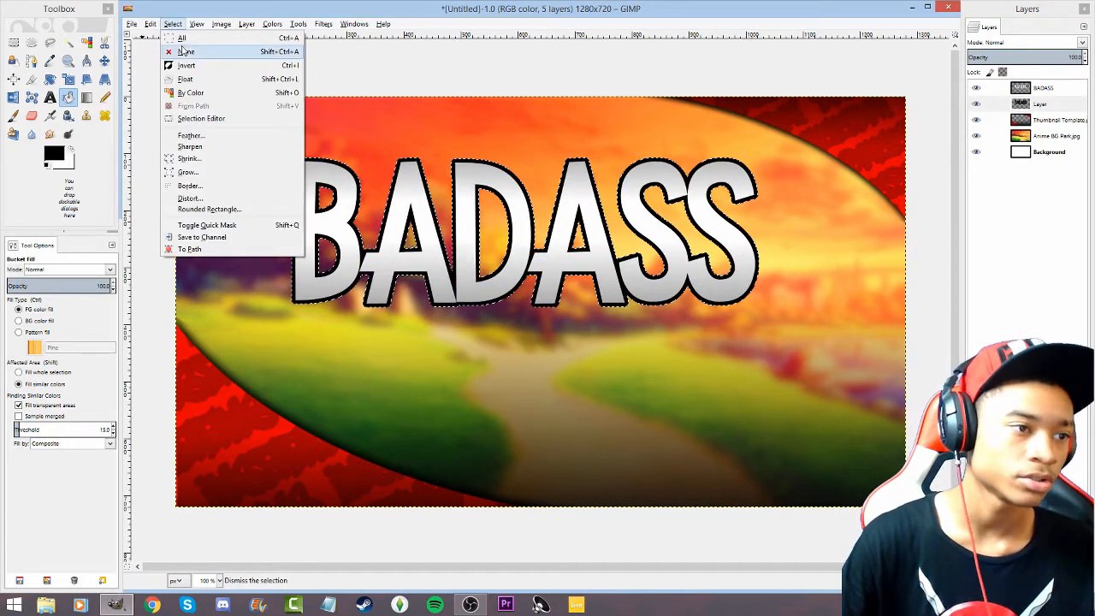
pyautogui.click(183, 52)
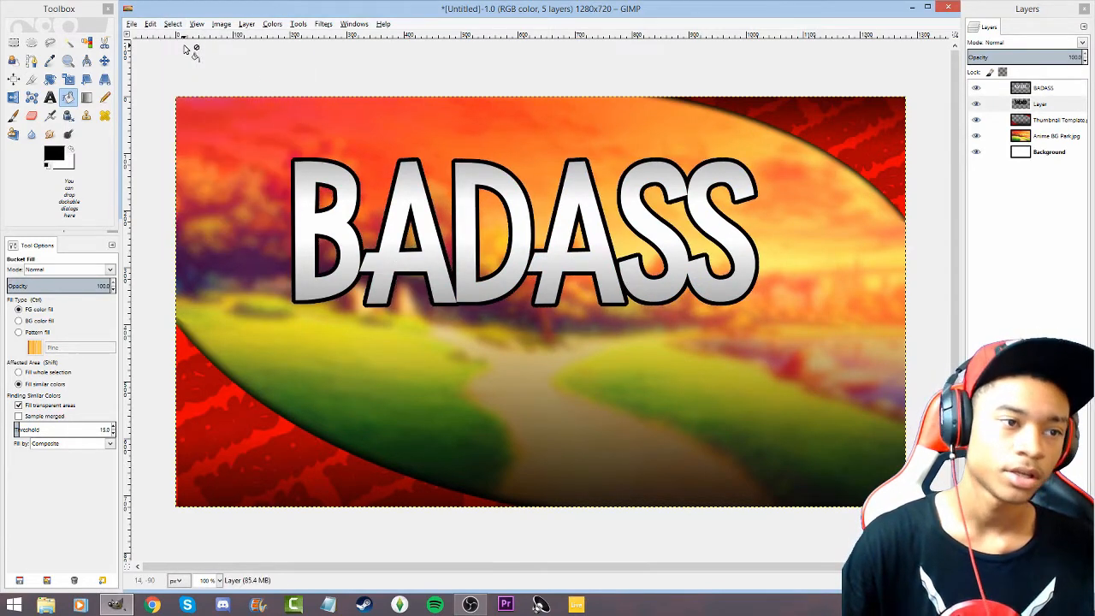
pyautogui.rightClick(1039, 89)
pyautogui.click(1006, 174)
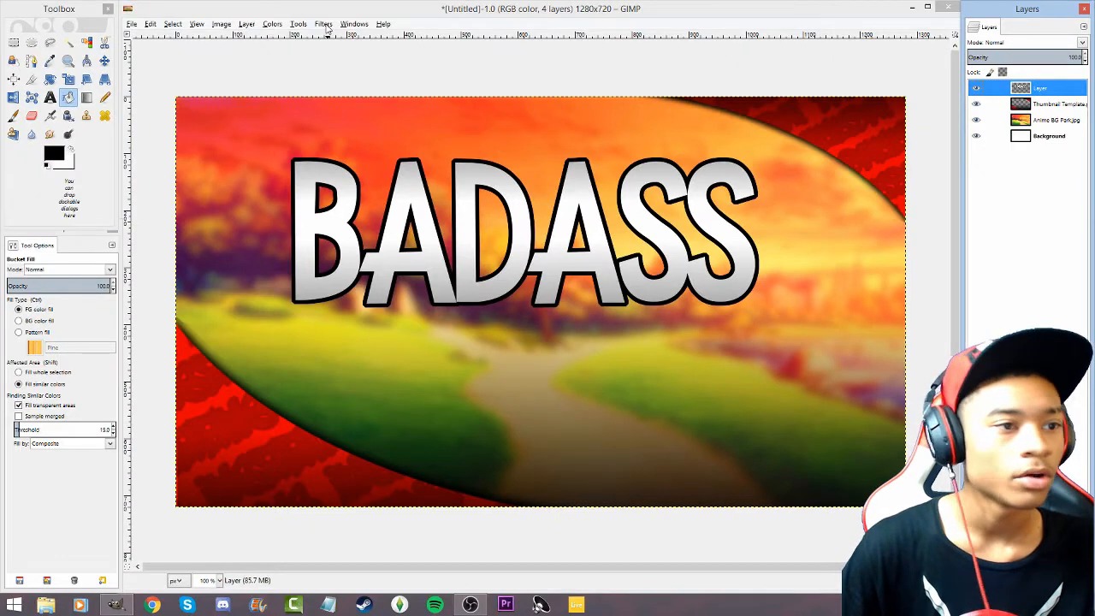
# Apply a black drop shadow to the title with offsets 10, blur radius 15 and opacity 100, and merge the title down into it.
pyautogui.click(324, 24)
pyautogui.moveTo(421, 122)
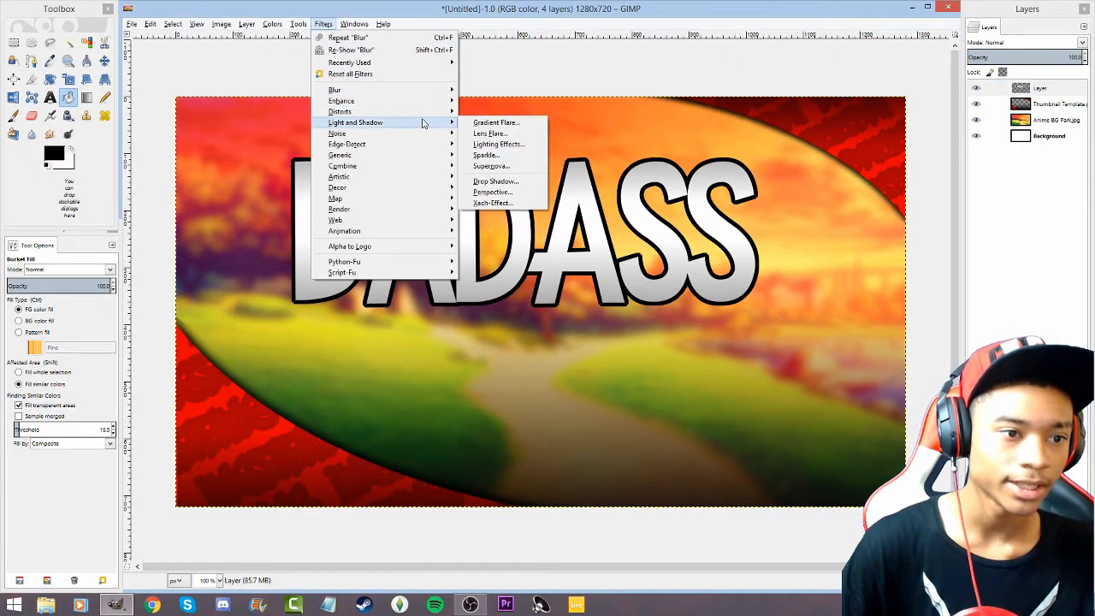
pyautogui.click(501, 185)
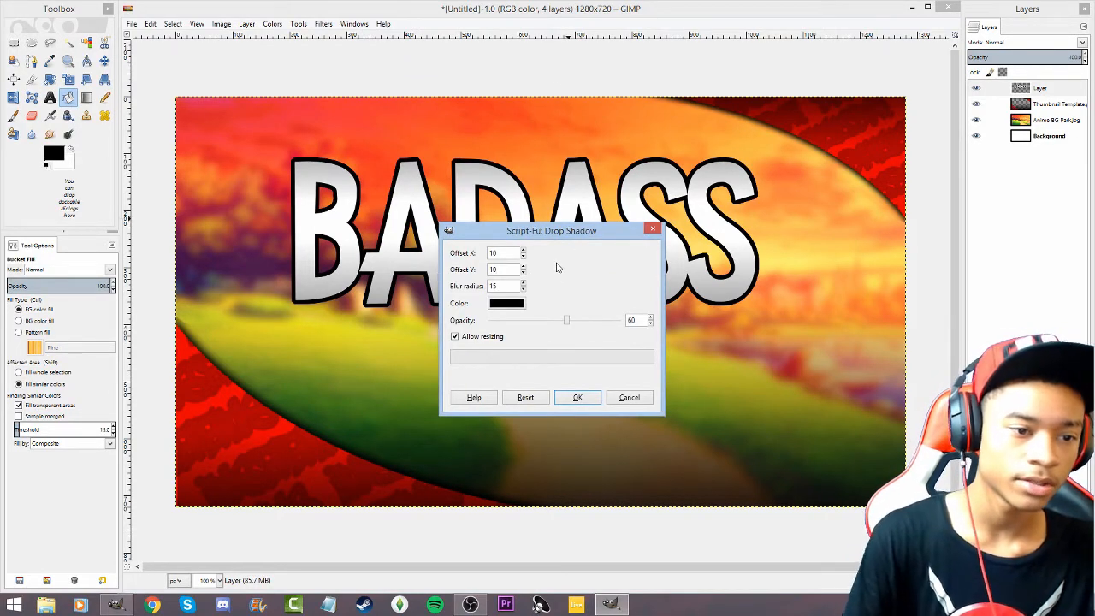
pyautogui.moveTo(567, 320); pyautogui.dragTo(658, 320)
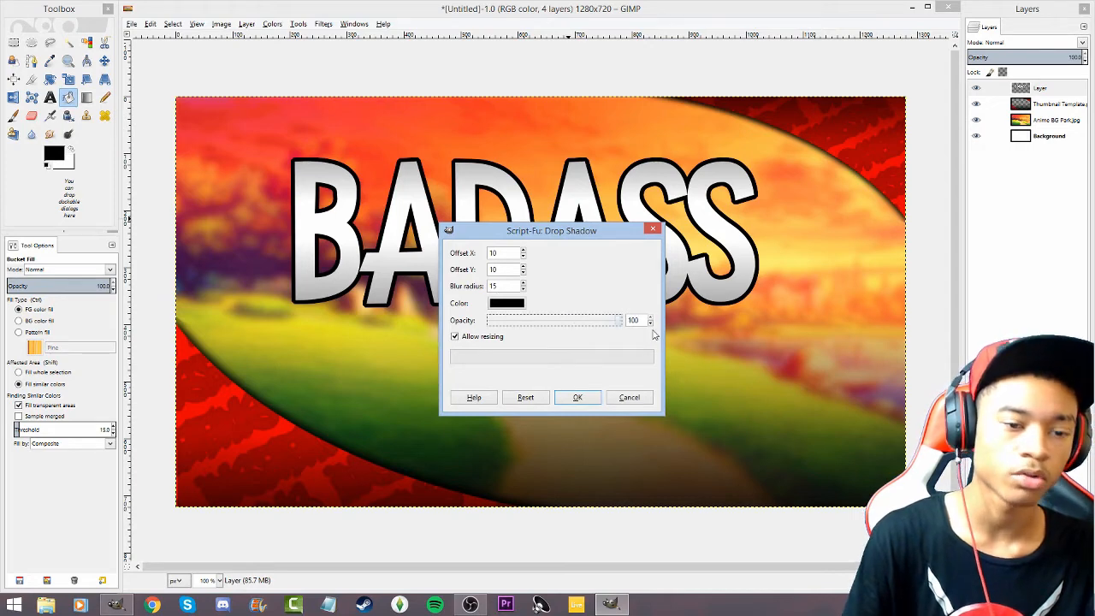
pyautogui.click(589, 404)
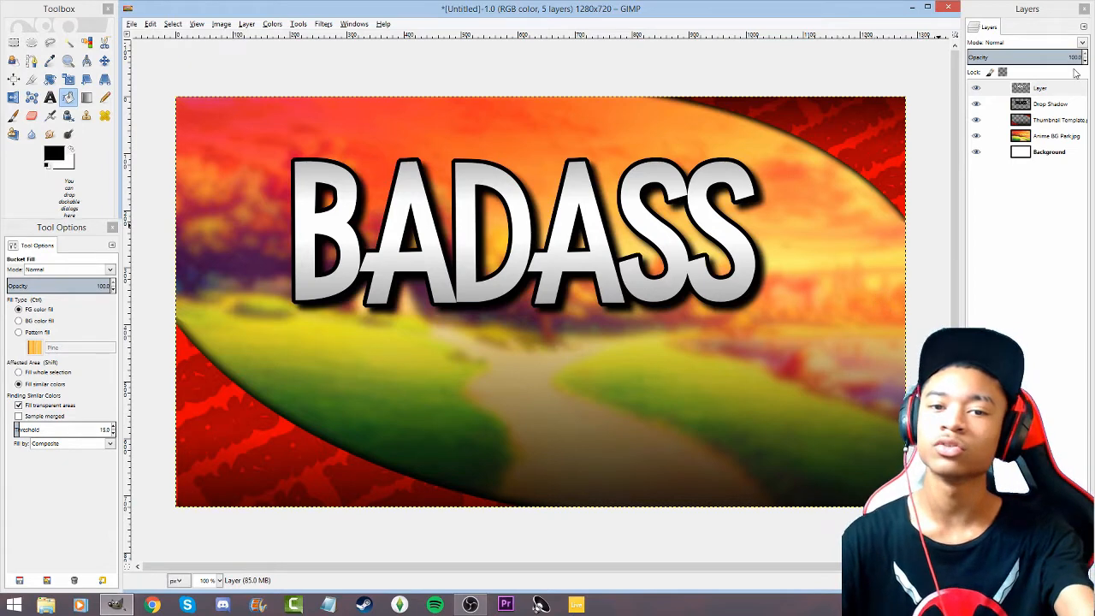
pyautogui.rightClick(1057, 88)
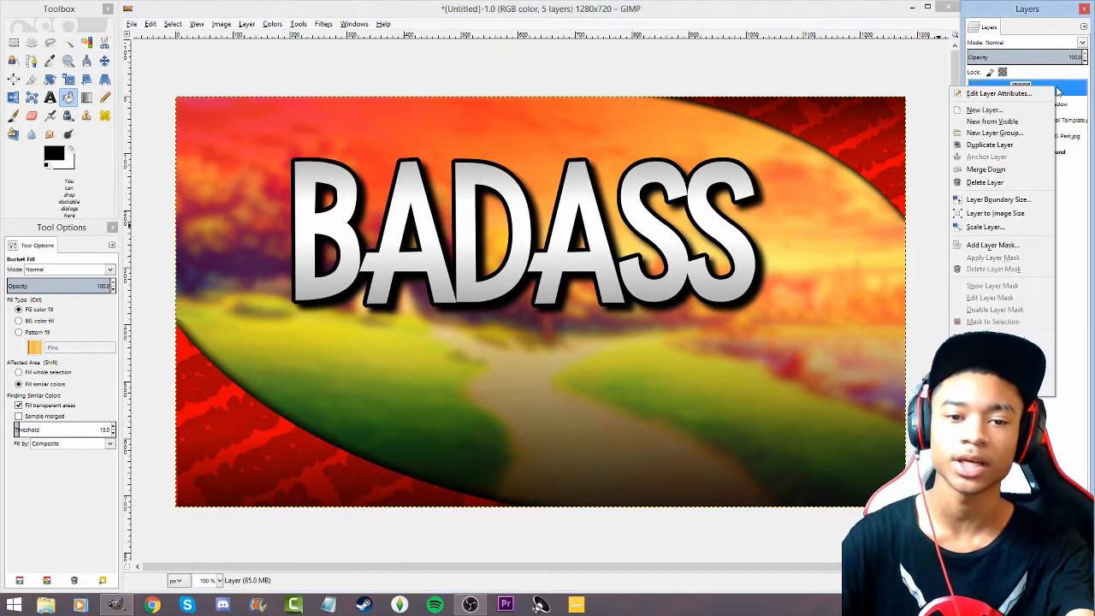
pyautogui.click(1033, 168)
# Move the merged BADASS title toward the upper-left part of the image.
pyautogui.press('m')
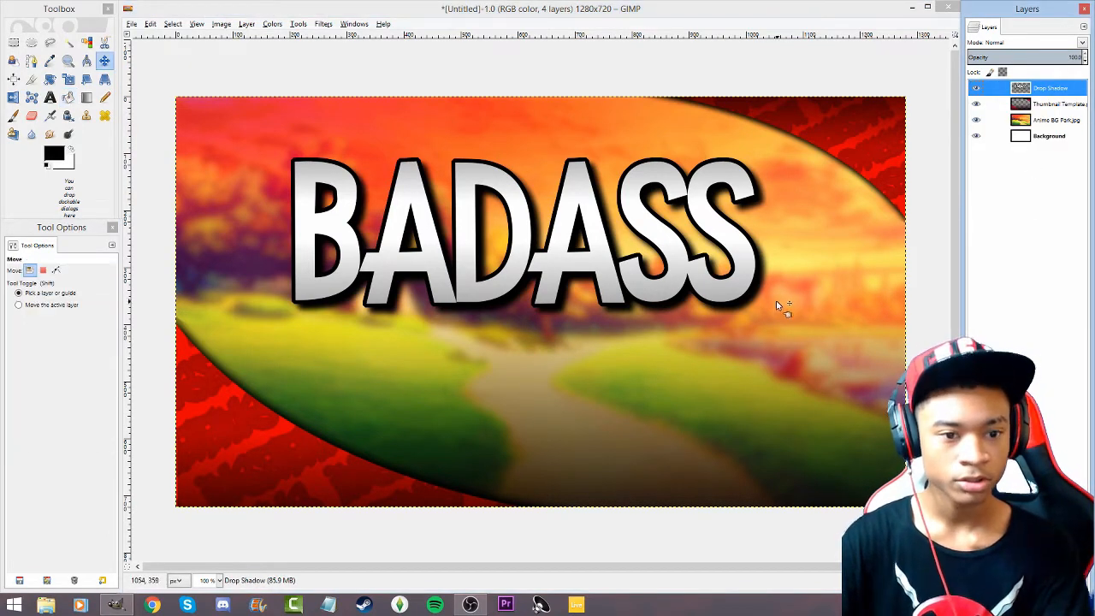
pyautogui.moveTo(740, 272); pyautogui.dragTo(729, 296)
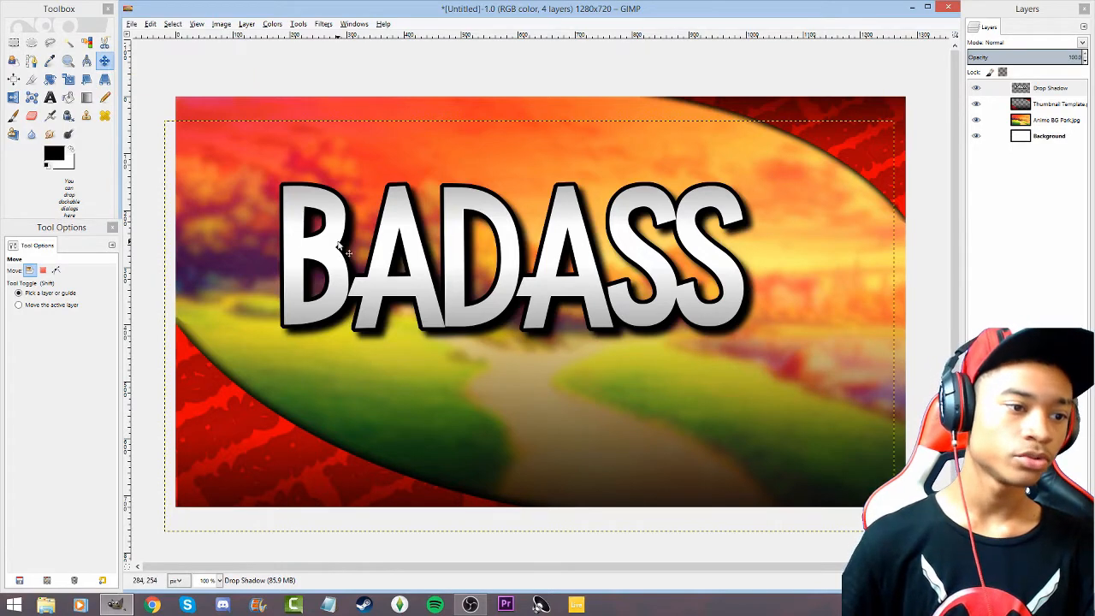
pyautogui.moveTo(330, 250); pyautogui.dragTo(269, 205)
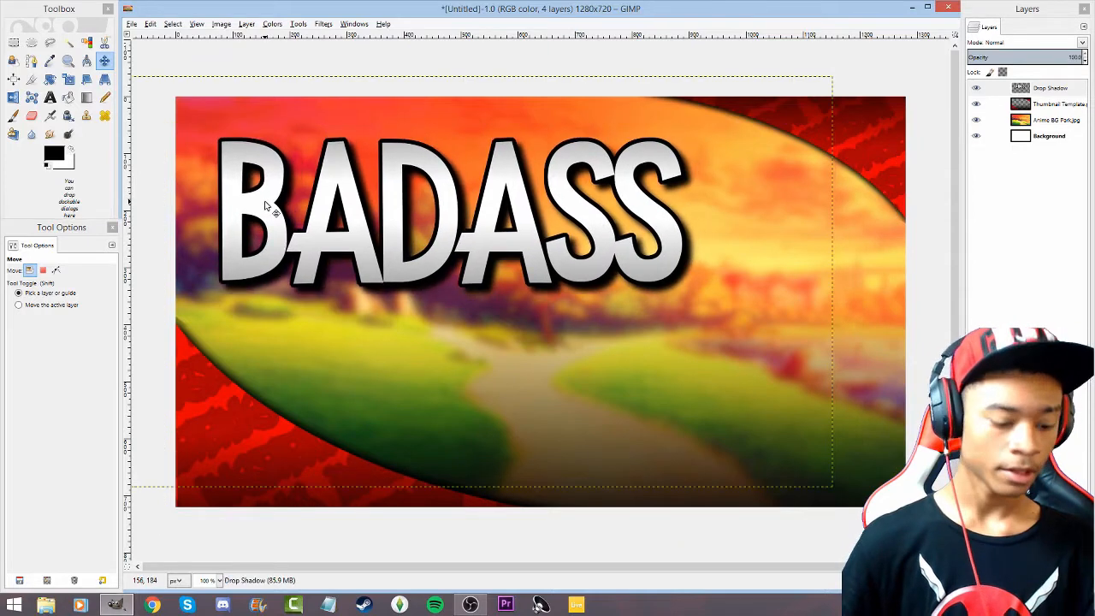
# Rotate the BADASS title slightly counterclockwise so that it slants upward to the right.
pyautogui.hotkey('shift', 'r')
pyautogui.click(310, 208)
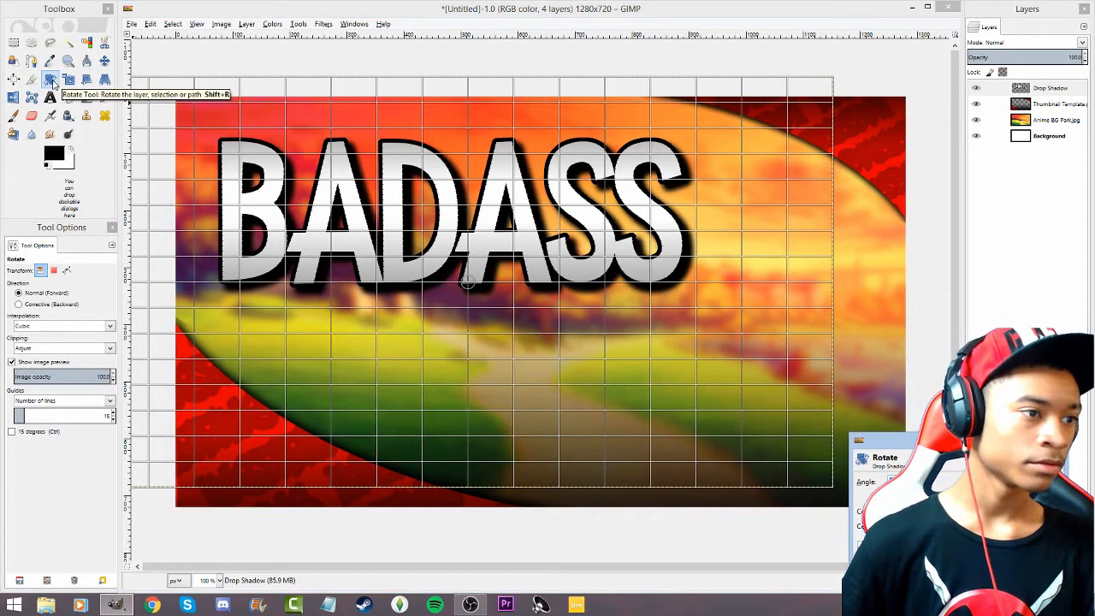
pyautogui.moveTo(733, 127); pyautogui.dragTo(726, 108)
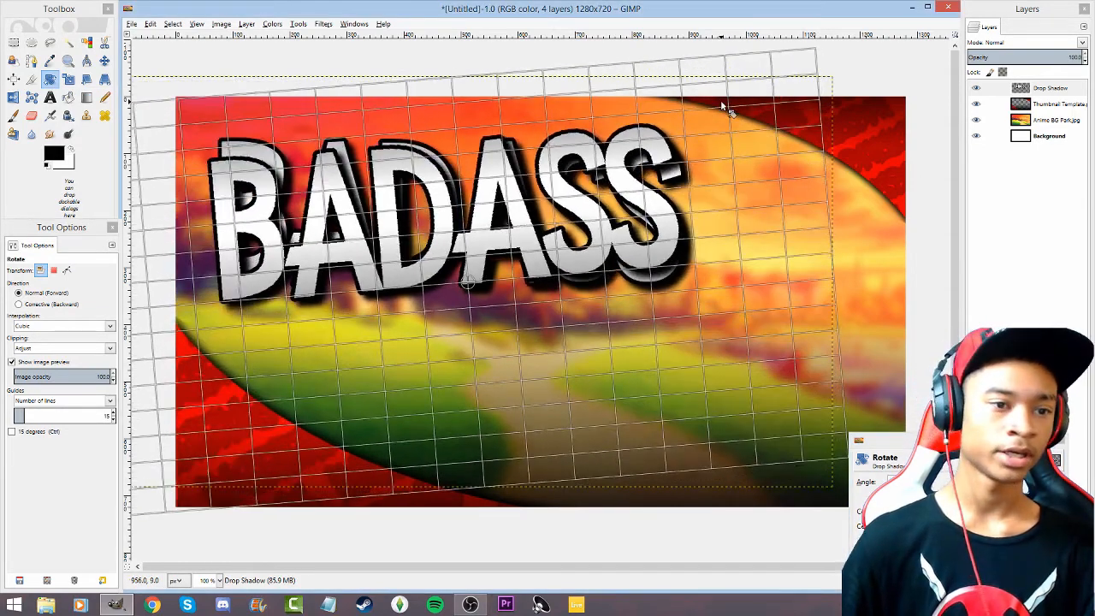
pyautogui.press('Return')
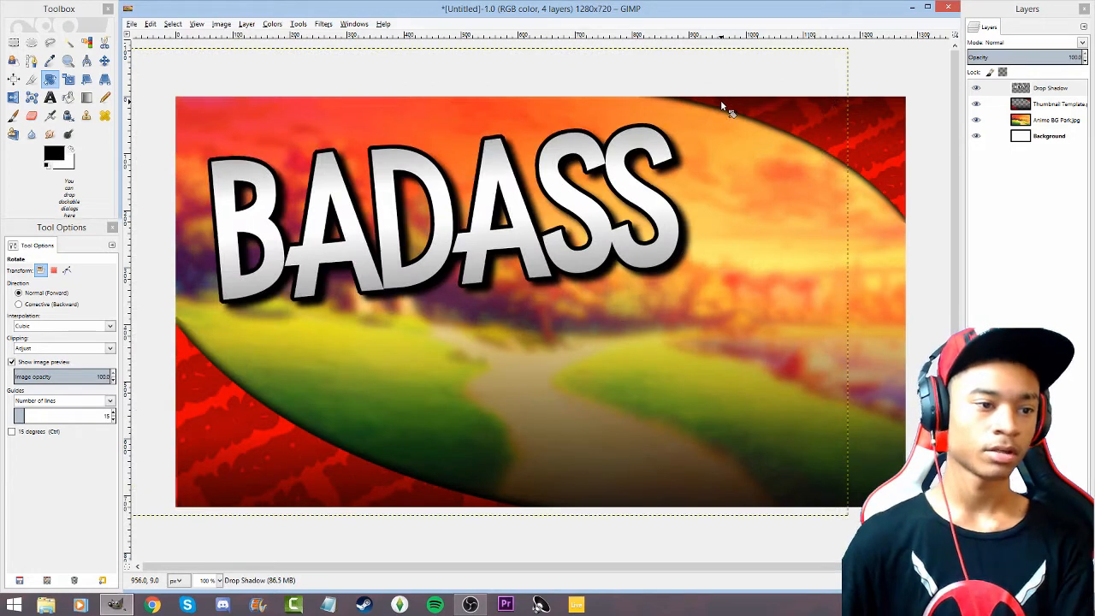
# Scale the BADASS title down slightly while keeping its aspect ratio.
pyautogui.hotkey('shift', 's')
pyautogui.click(701, 231)
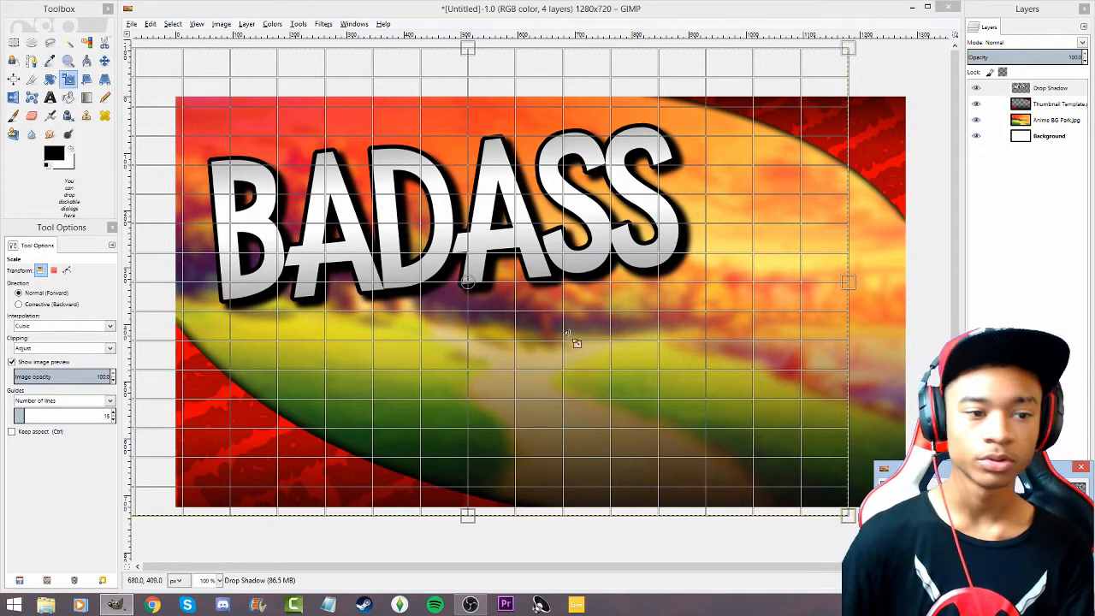
pyautogui.moveTo(716, 442); pyautogui.dragTo(689, 421)
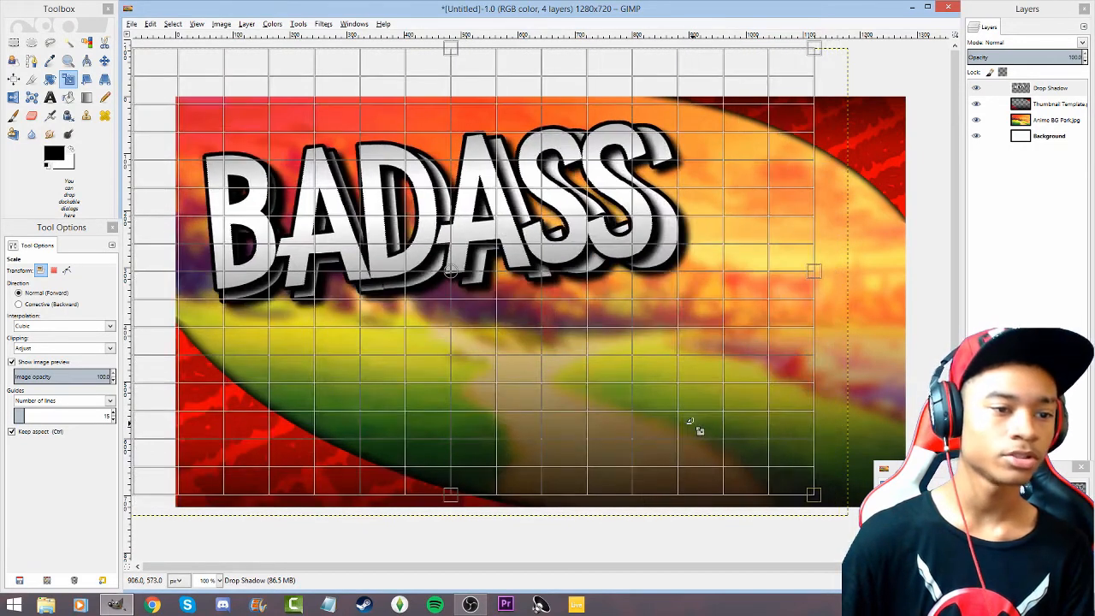
pyautogui.press('Return')
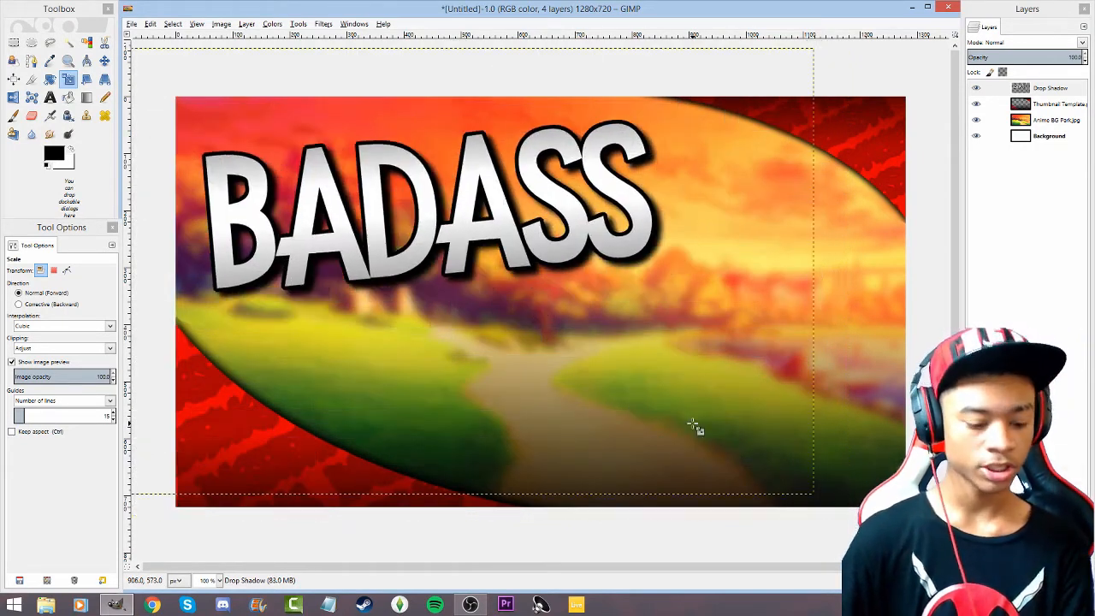
# Try stretching the BADASS title wider and flatter without keeping its aspect ratio, and undo the scaling and move.
pyautogui.click(693, 424)
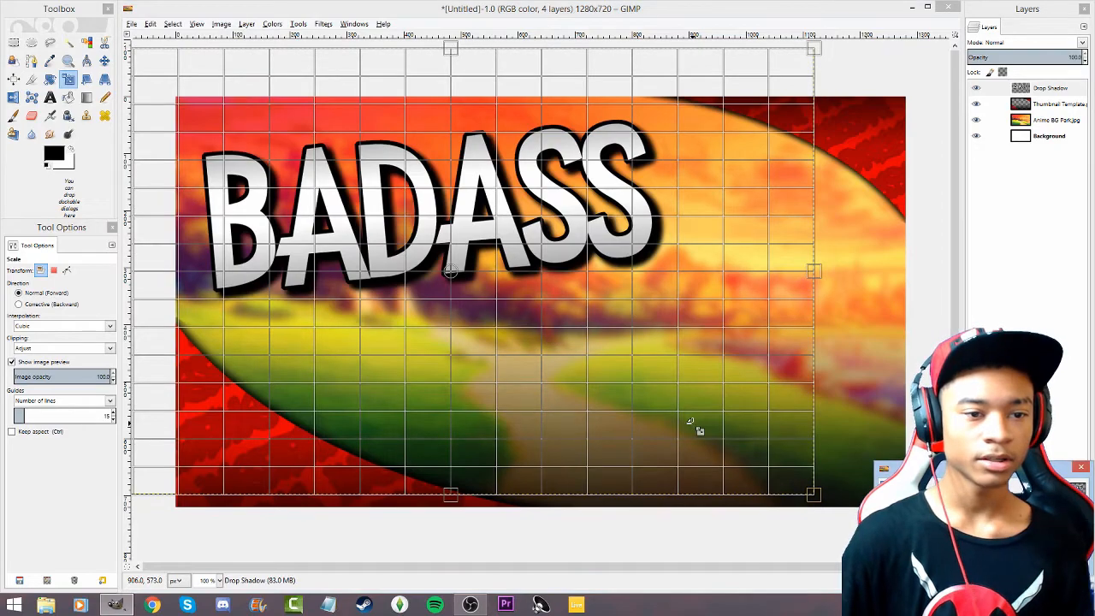
pyautogui.moveTo(709, 439); pyautogui.dragTo(924, 197)
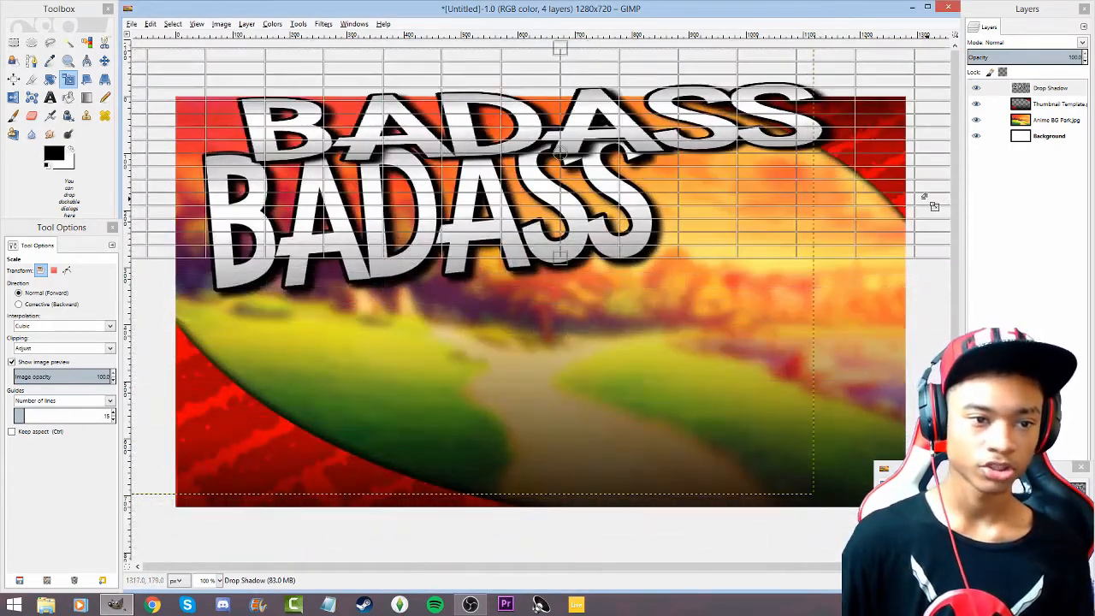
pyautogui.press('Return')
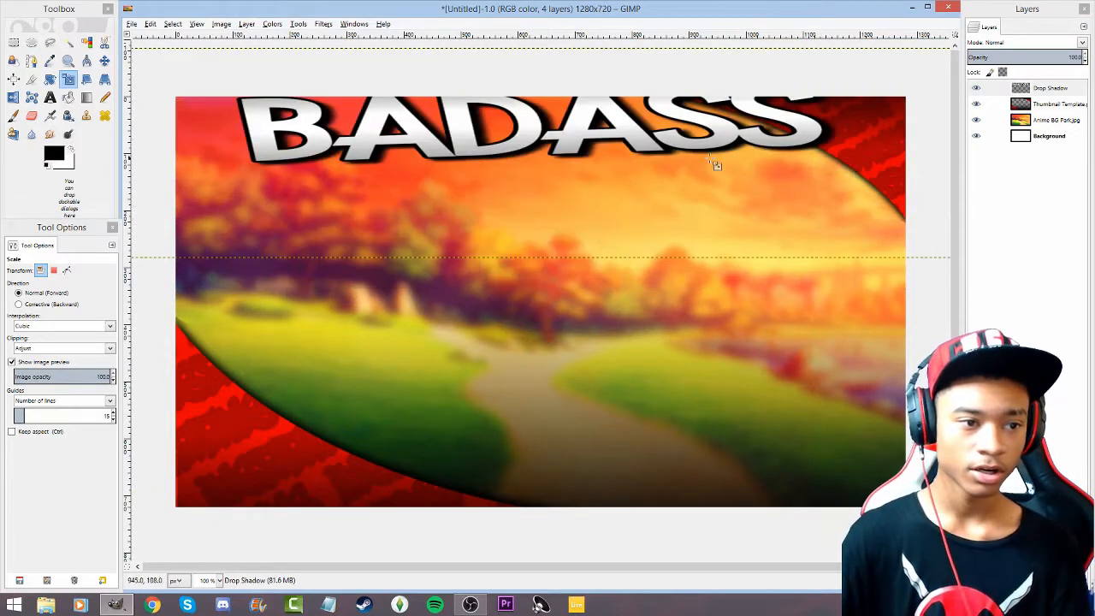
pyautogui.press('m')
pyautogui.moveTo(676, 162); pyautogui.dragTo(669, 202)
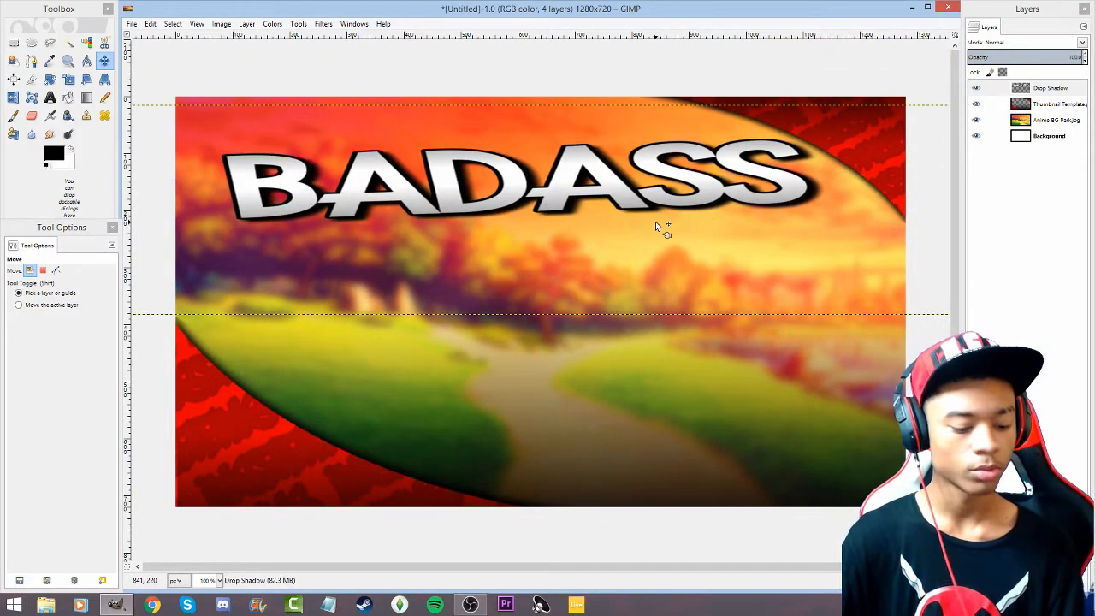
pyautogui.hotkey('ctrl', 'z')
pyautogui.hotkey('ctrl', 'z')
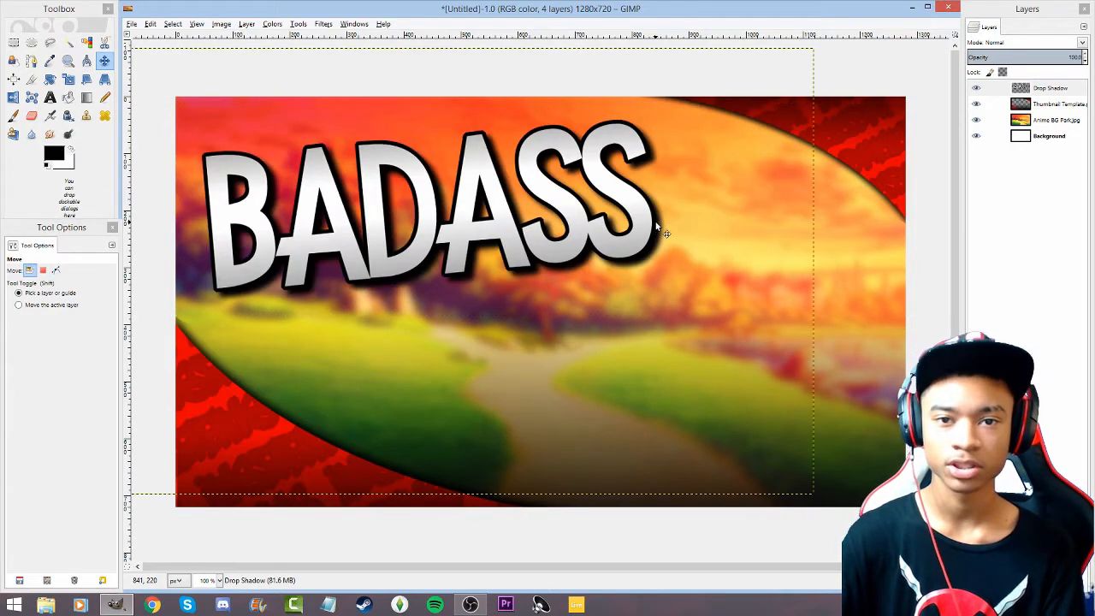
# Move the BADASS title closer to the image's upper-left corner and add a transparent 1280 x 720 layer above it.
pyautogui.moveTo(656, 224); pyautogui.dragTo(631, 209)
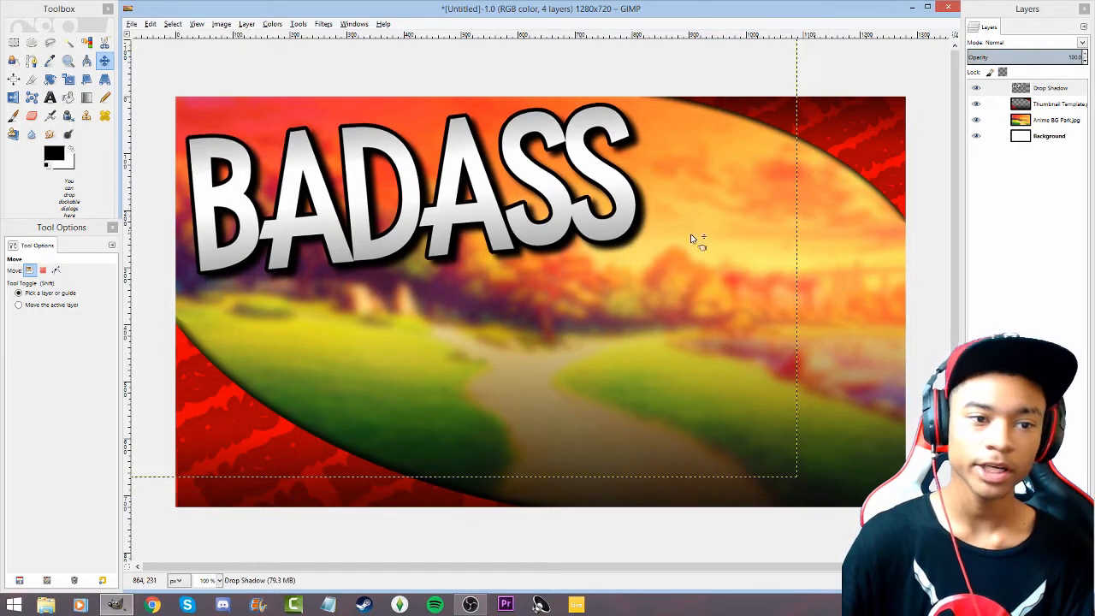
pyautogui.rightClick(1049, 221)
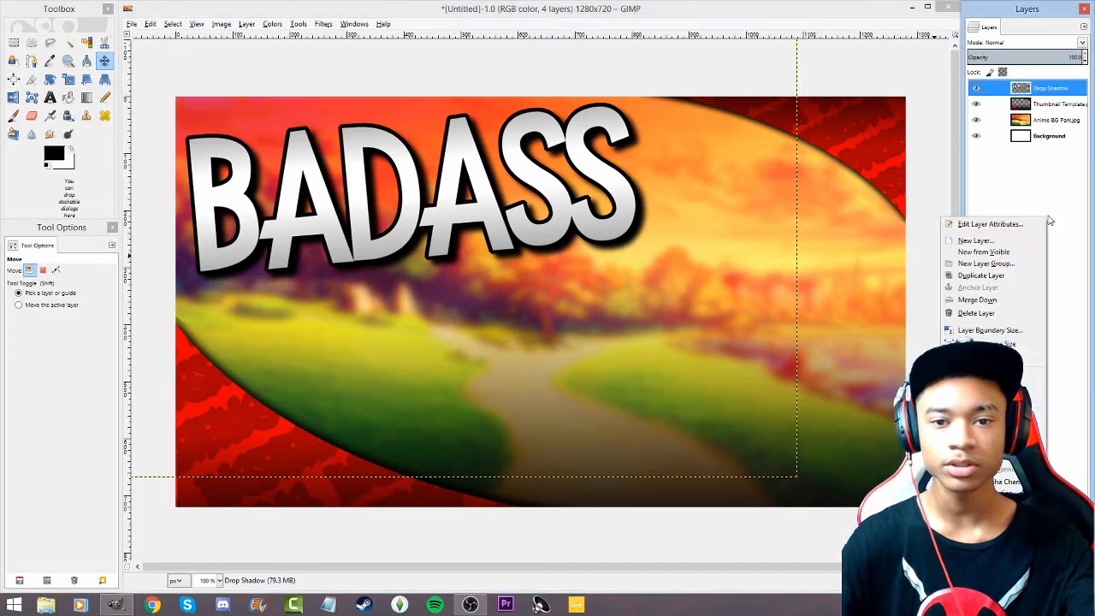
pyautogui.click(962, 241)
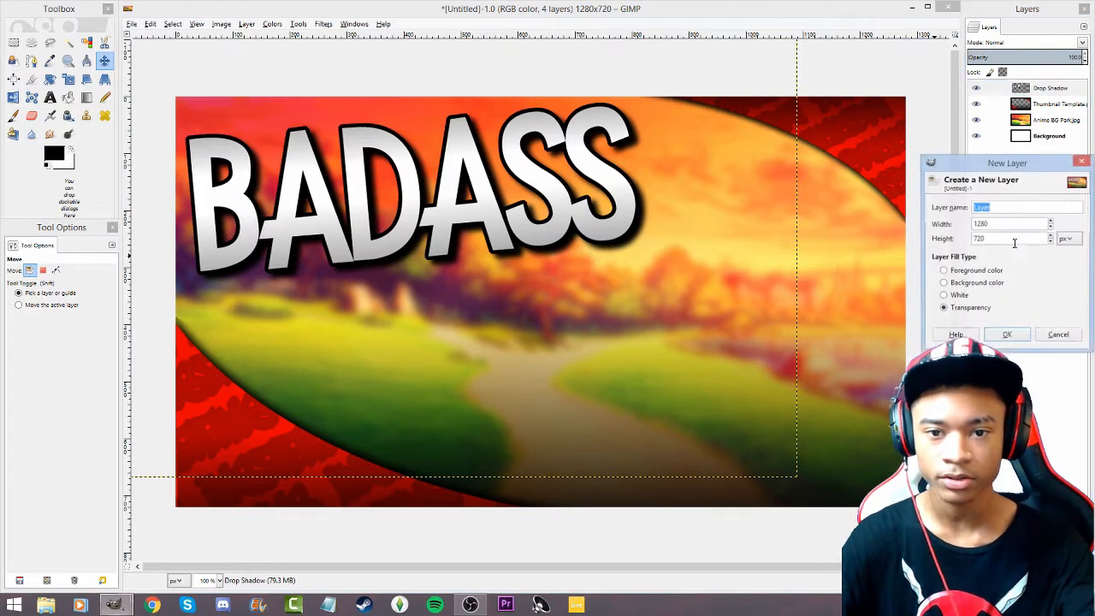
pyautogui.press('Return')
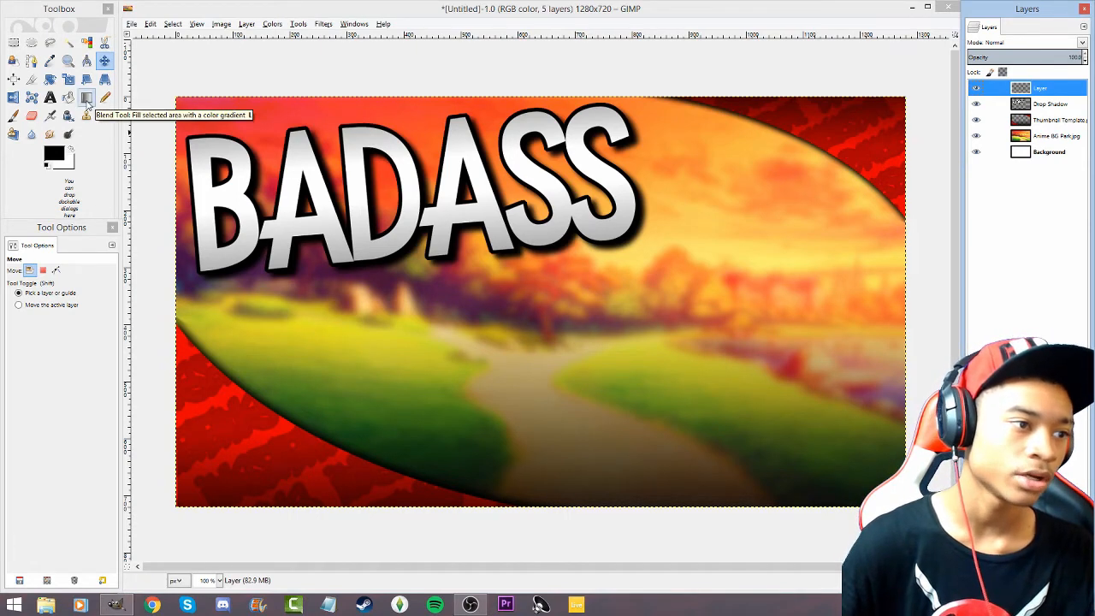
pyautogui.click(86, 99)
pyautogui.click(53, 154)
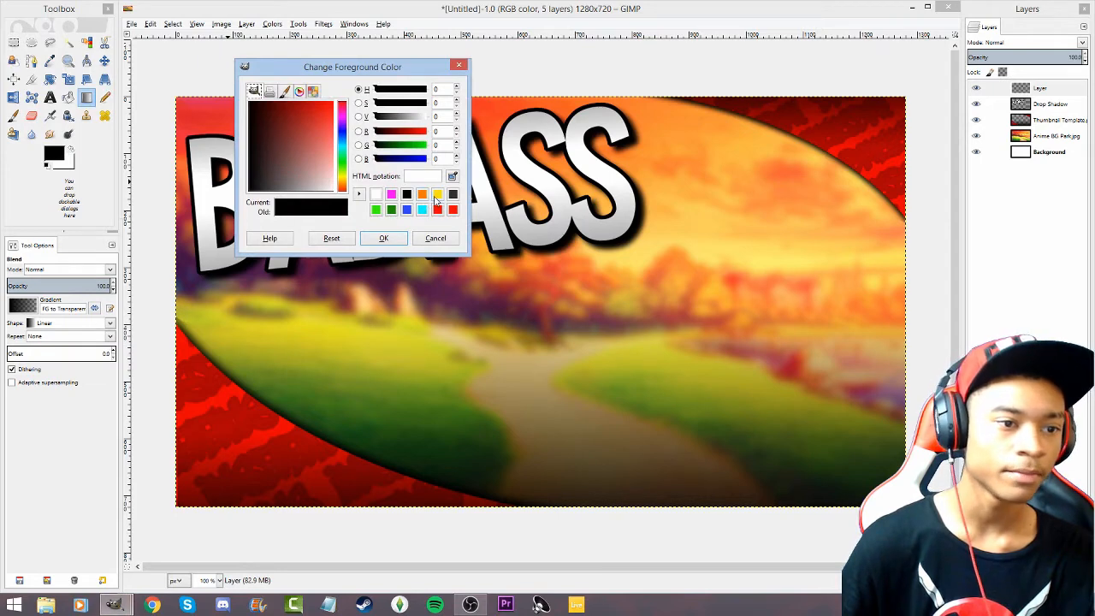
pyautogui.click(459, 66)
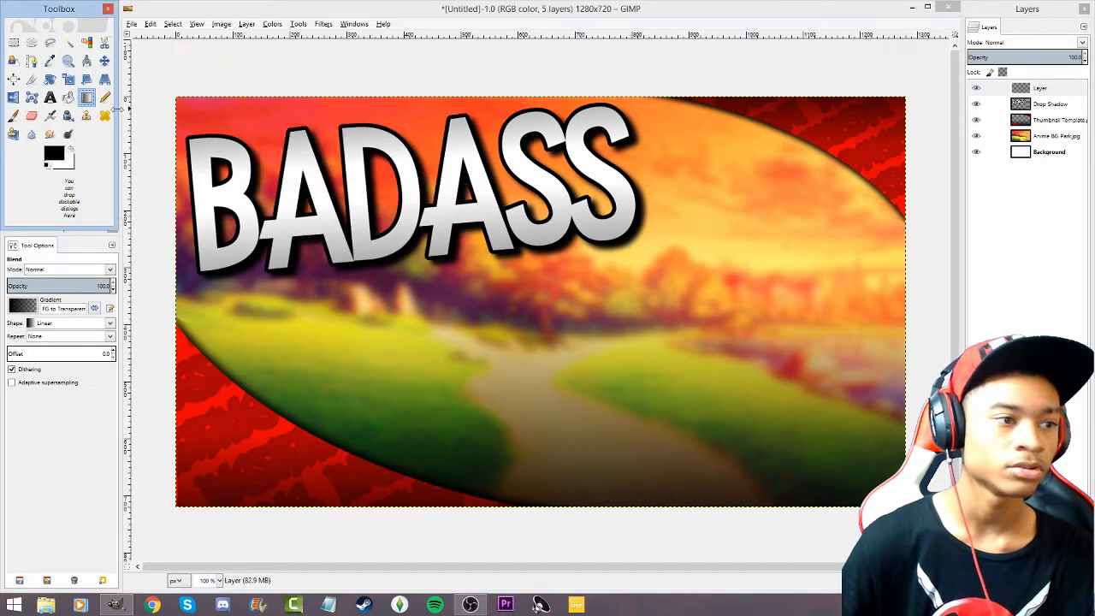
# Create a large text box below the BADASS title and enter the text THUMBNAIL in it.
pyautogui.press('t')
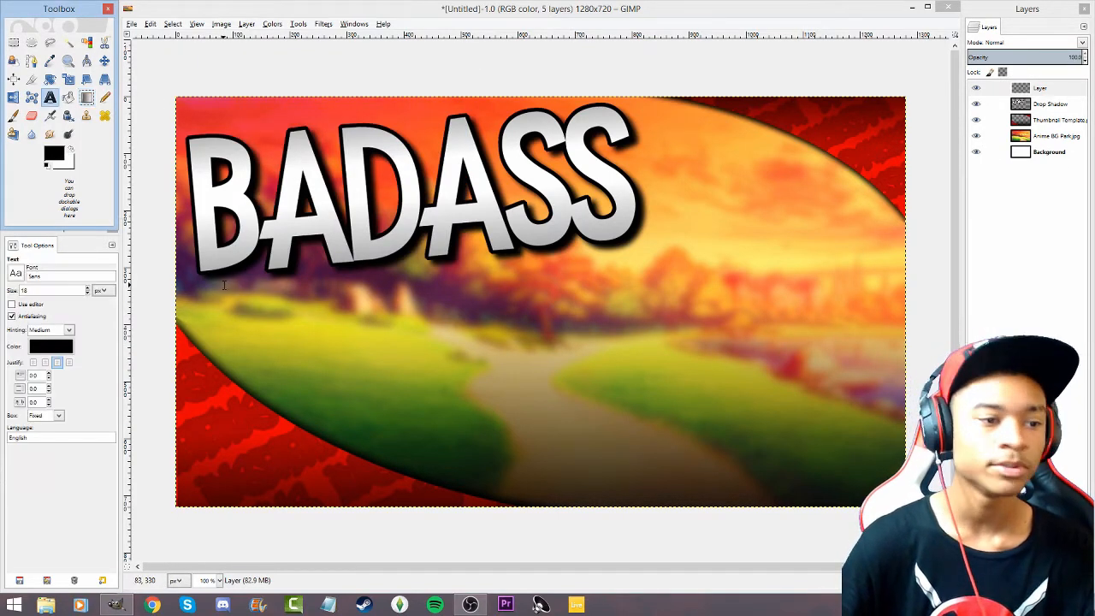
pyautogui.moveTo(224, 285); pyautogui.dragTo(867, 503)
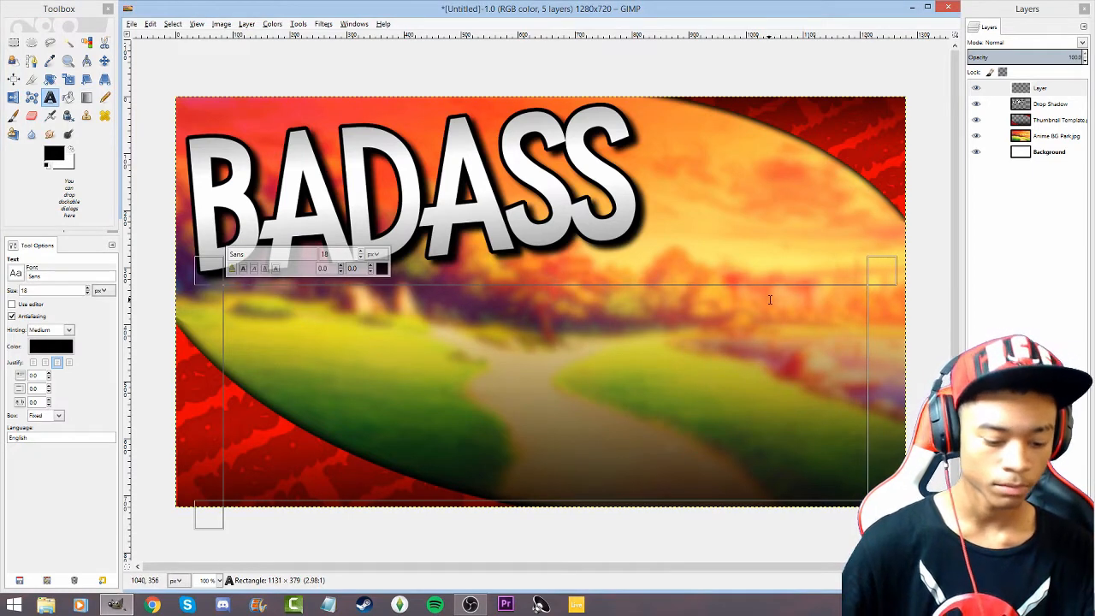
pyautogui.write('TH')
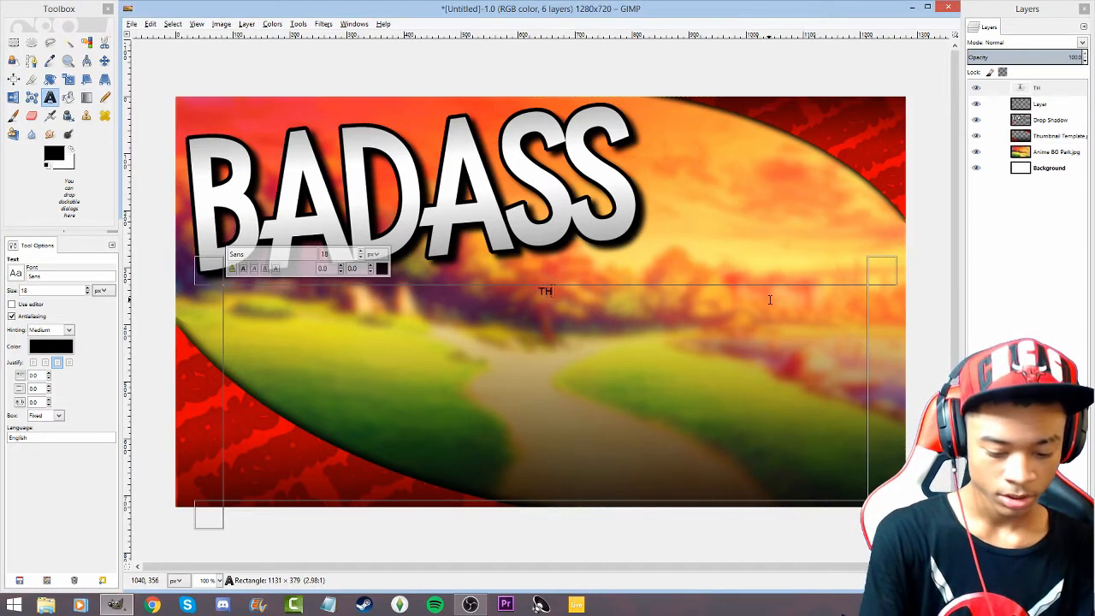
pyautogui.write('UMBANIL')
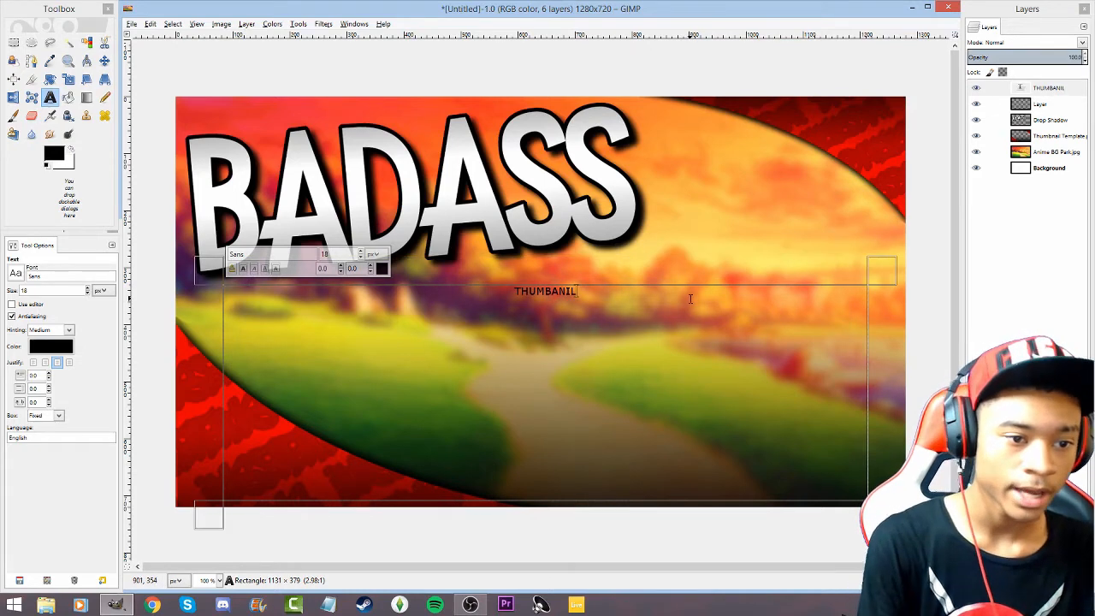
pyautogui.press('BackSpace')
pyautogui.press('BackSpace')
pyautogui.press('BackSpace')
pyautogui.press('BackSpace')
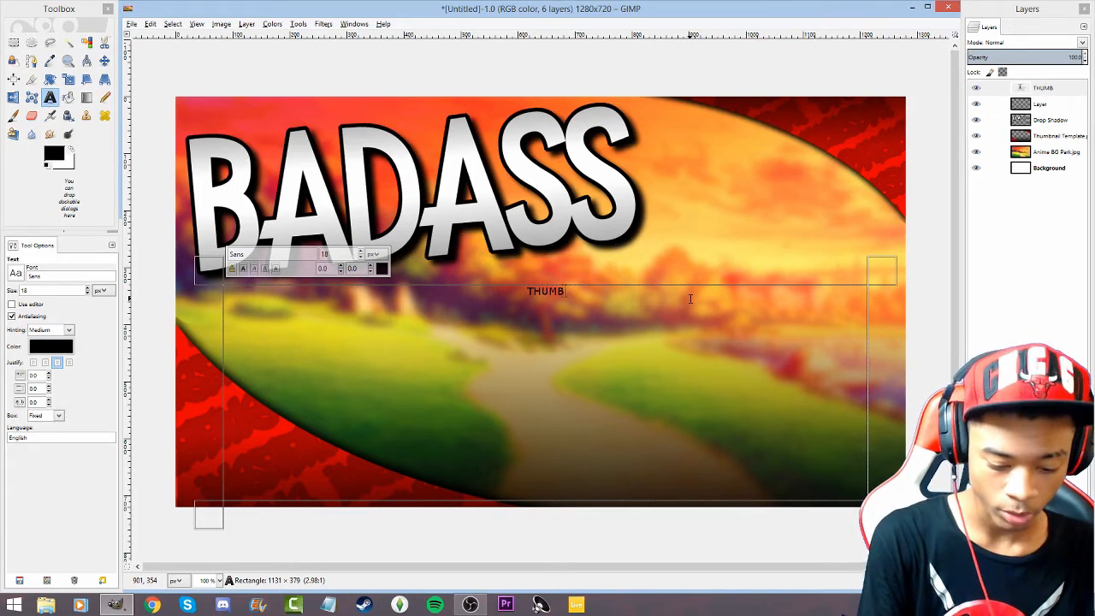
pyautogui.write('NAIL')
# Format the THUMBNAIL text in the Madness Hyperactive font, colour it yellow ffe400 and enlarge it to about 295 px.
pyautogui.moveTo(603, 302); pyautogui.dragTo(416, 273)
pyautogui.moveTo(272, 254); pyautogui.dragTo(151, 257)
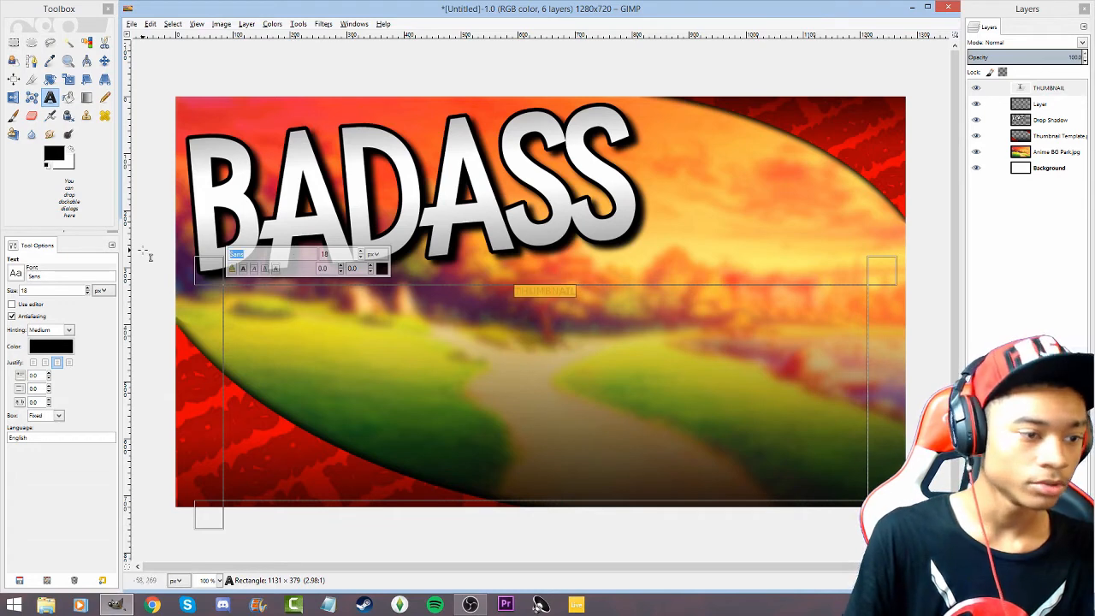
pyautogui.write('Madness Hyperactive')
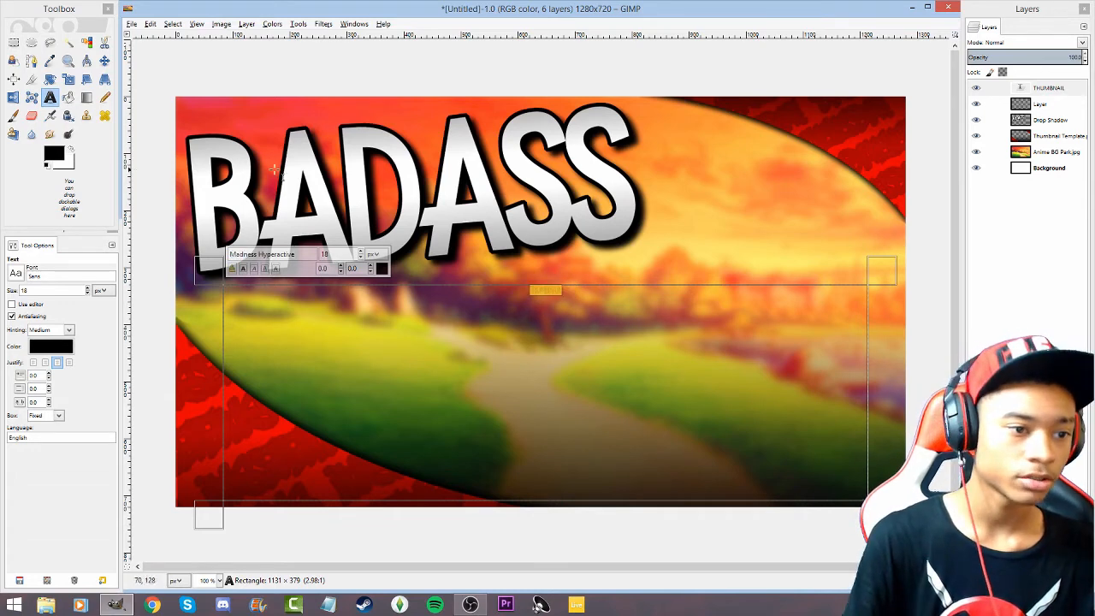
pyautogui.click(381, 268)
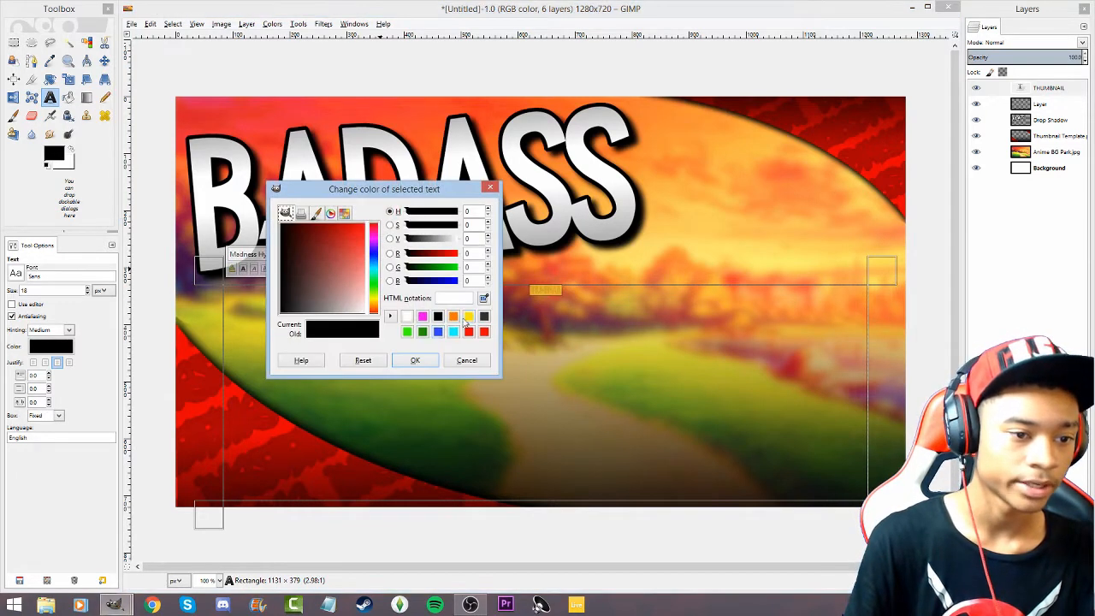
pyautogui.click(468, 316)
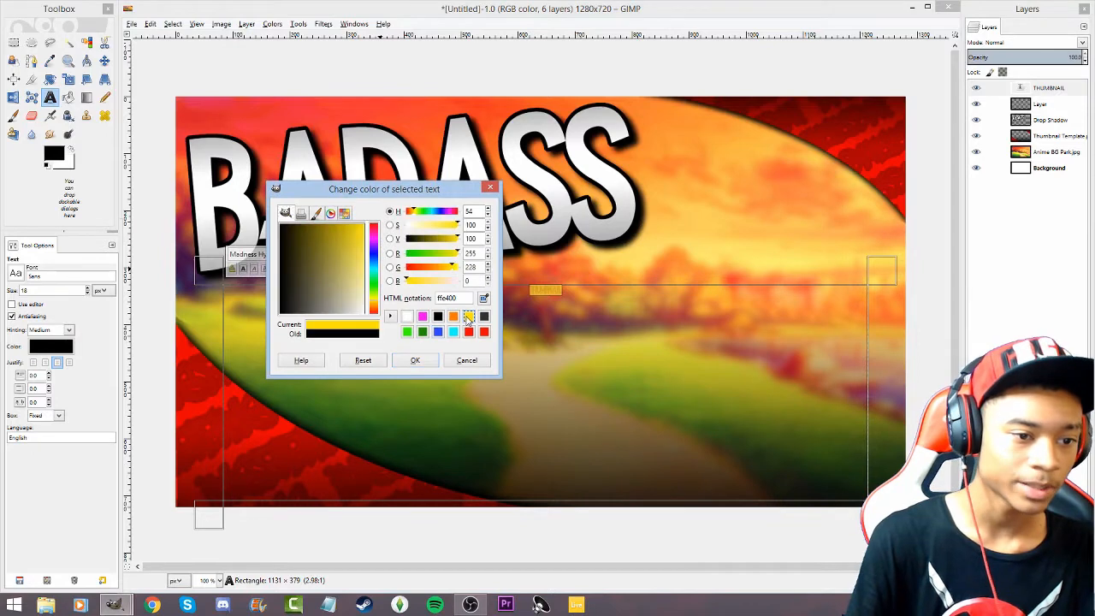
pyautogui.click(416, 360)
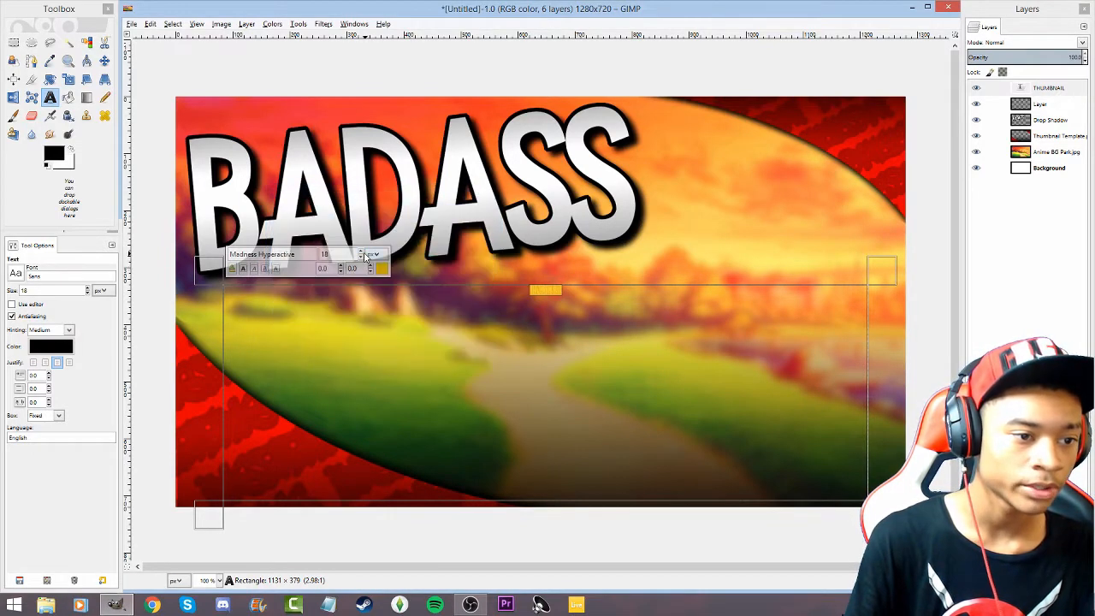
pyautogui.moveTo(364, 255); pyautogui.dragTo(364, 255)
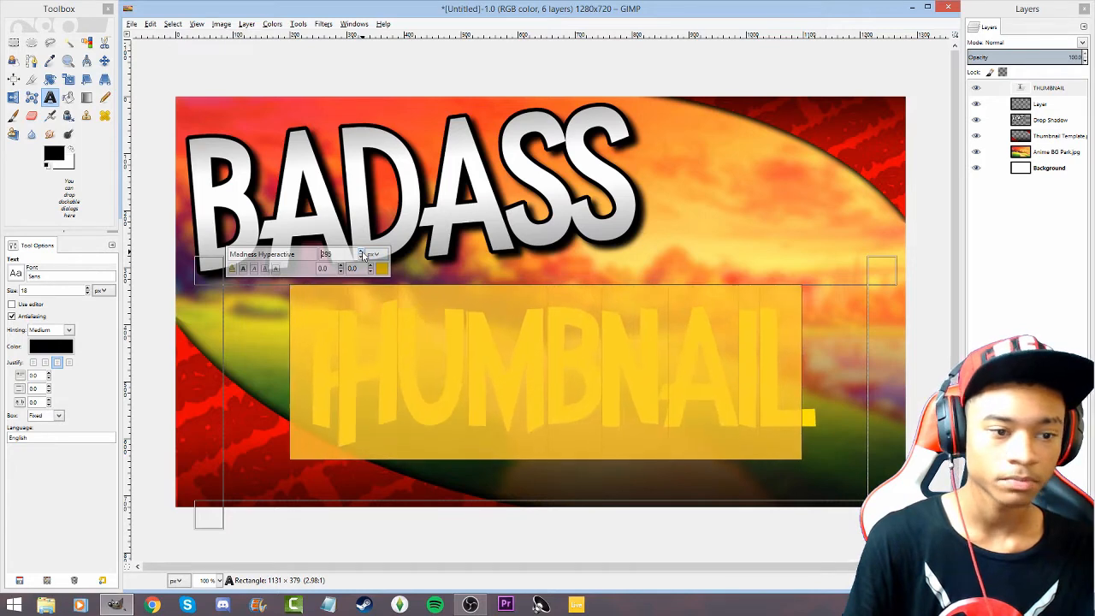
# Select the THUMBNAIL letters' shape and blend an orange ff7800 to transparent gradient upward from their lower edge.
pyautogui.rightClick(1026, 88)
pyautogui.click(953, 423)
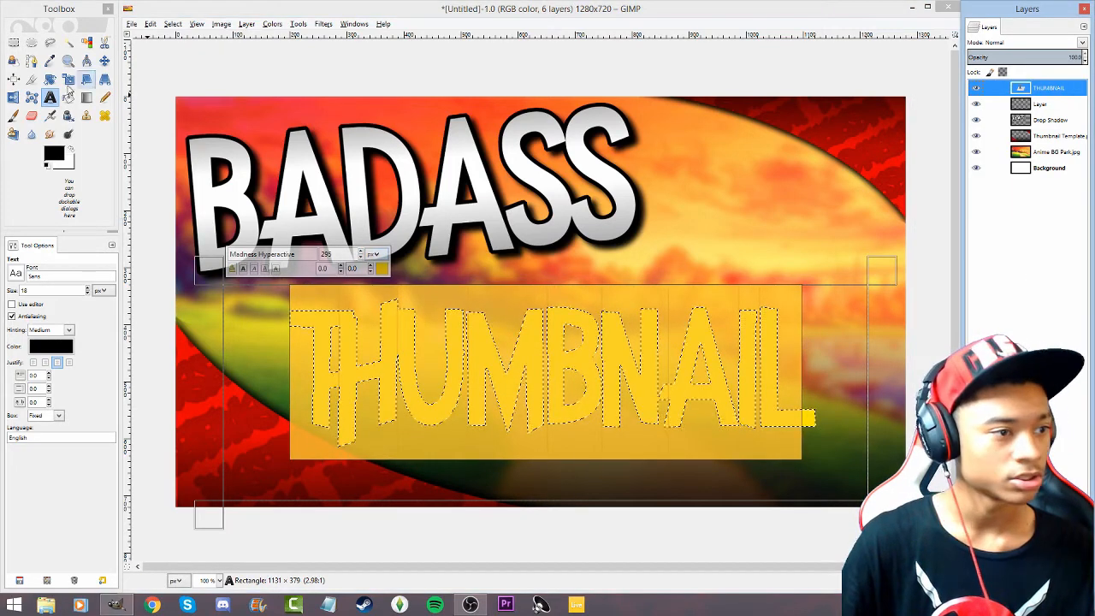
pyautogui.click(87, 97)
pyautogui.click(56, 154)
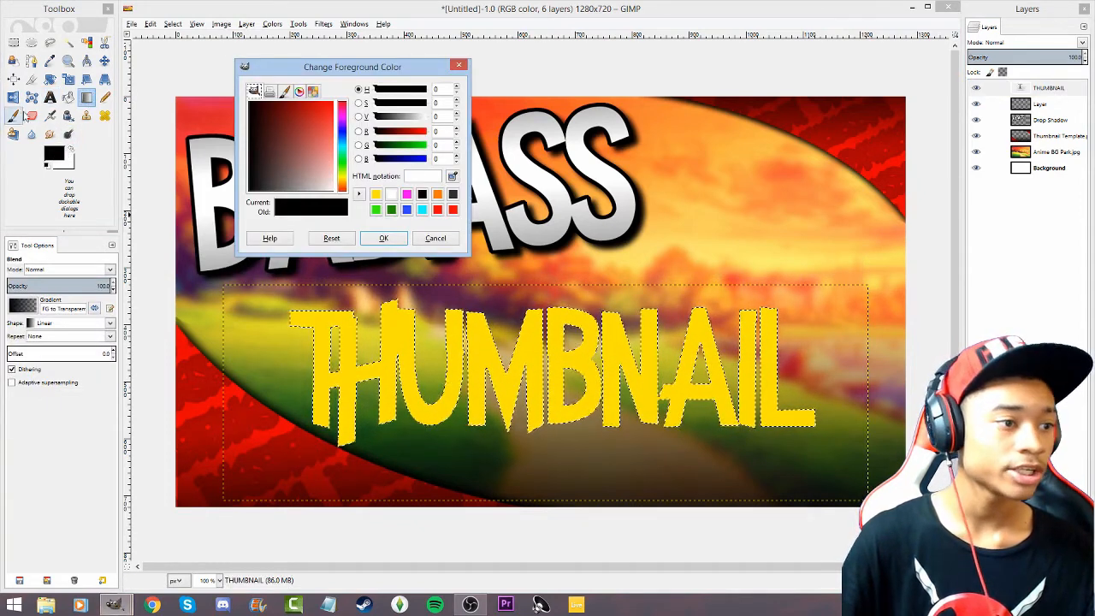
pyautogui.click(438, 199)
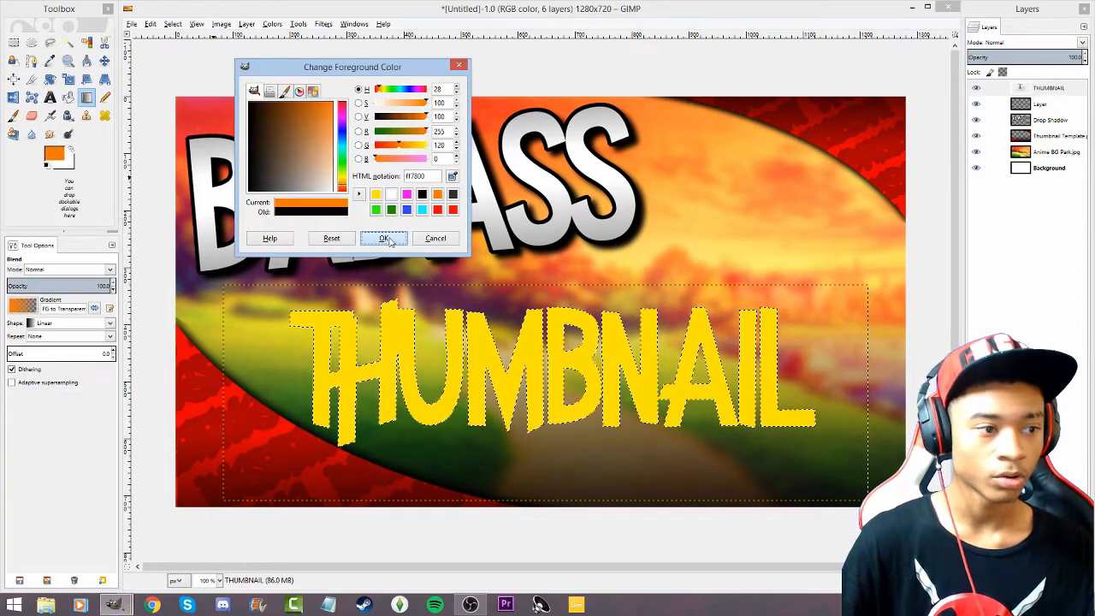
pyautogui.click(383, 238)
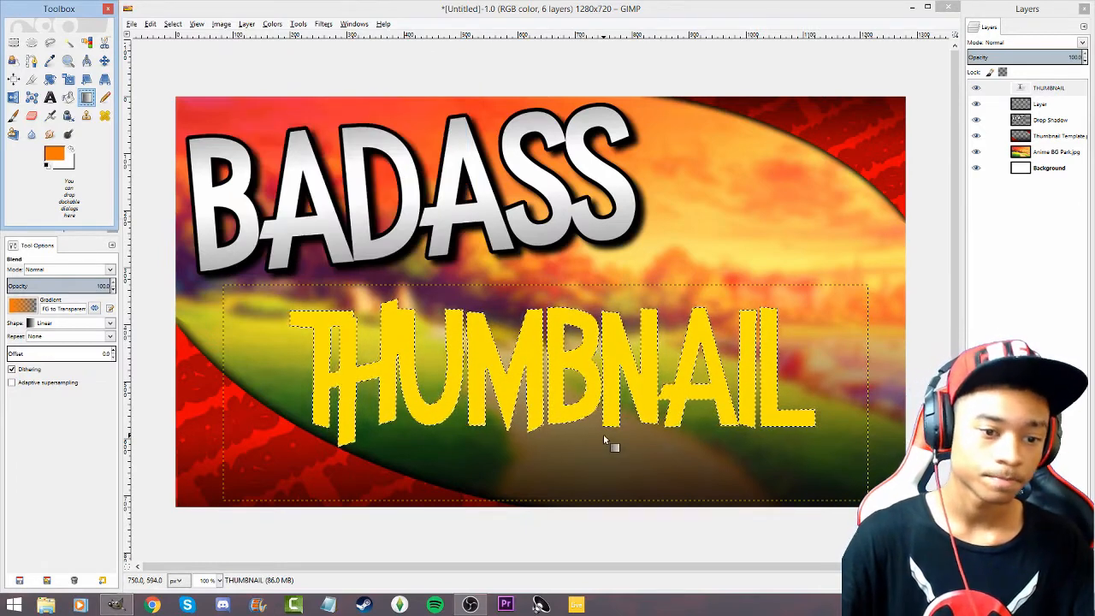
pyautogui.moveTo(603, 435); pyautogui.dragTo(605, 374)
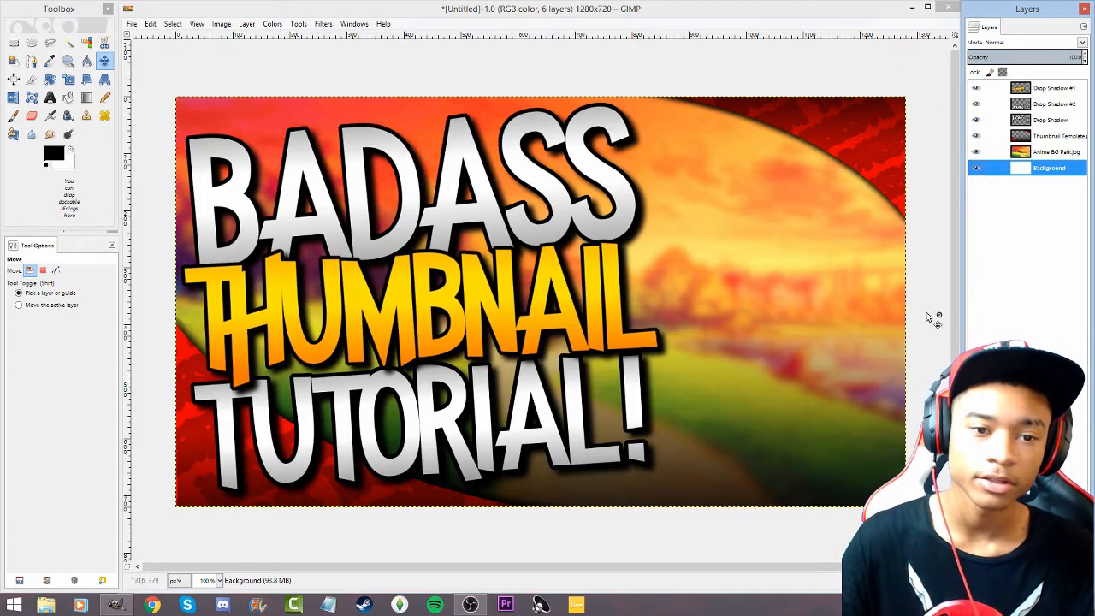
# Add Anime Girl Happy 2.png from the New folder in Pictures as a layer above the THUMBNAIL title's layer.
pyautogui.click(1061, 90)
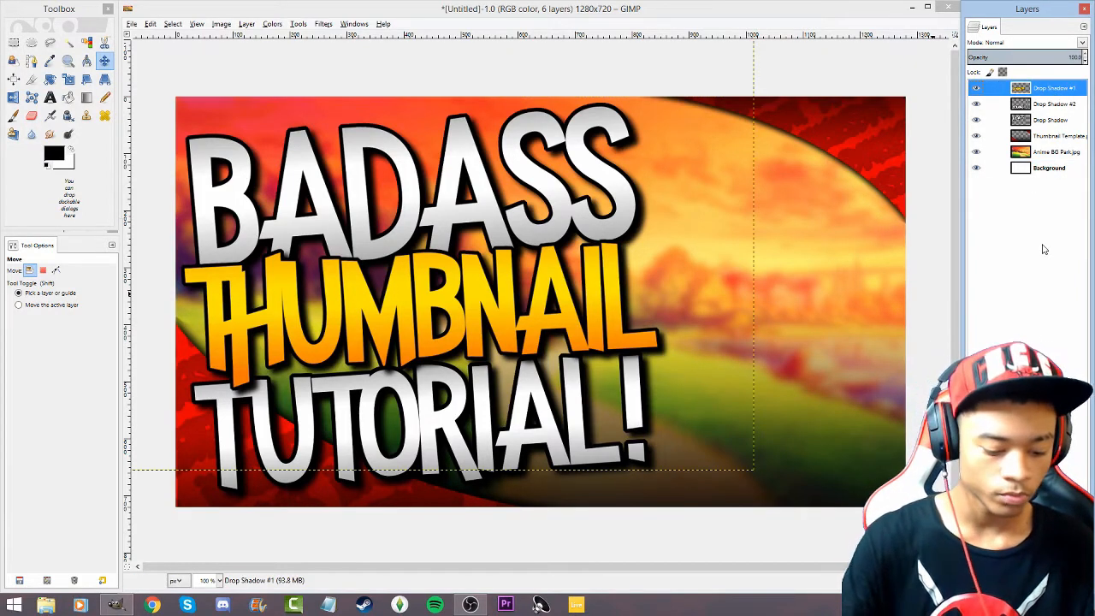
pyautogui.hotkey('ctrl', 'alt', 'o')
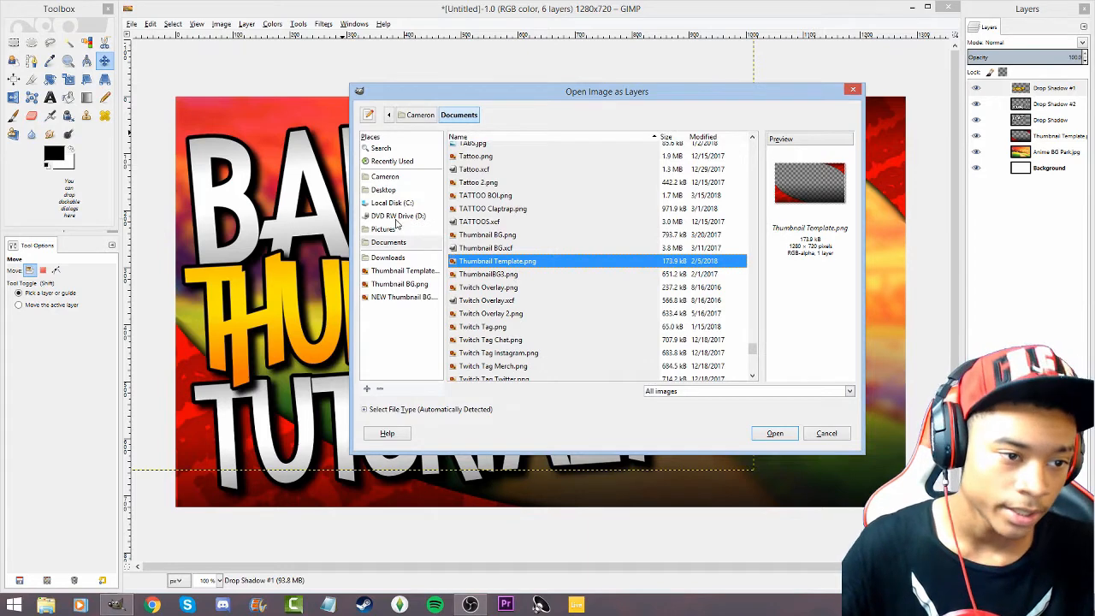
pyautogui.click(383, 229)
pyautogui.doubleClick(519, 178)
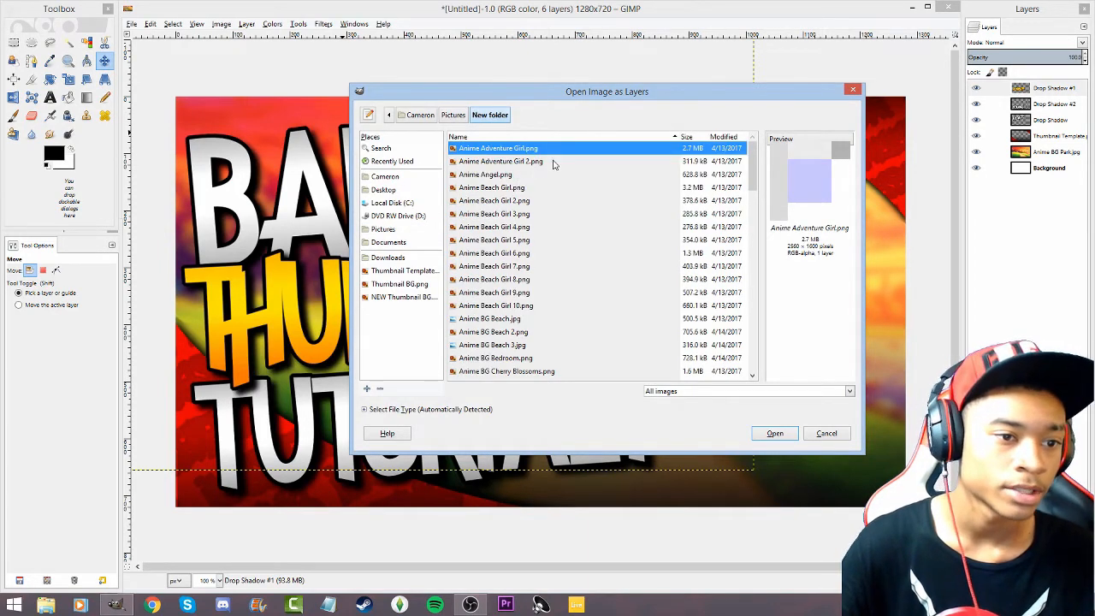
pyautogui.click(554, 161)
pyautogui.press('Down')
pyautogui.press('Down')
pyautogui.press('Down')
pyautogui.press('Down')
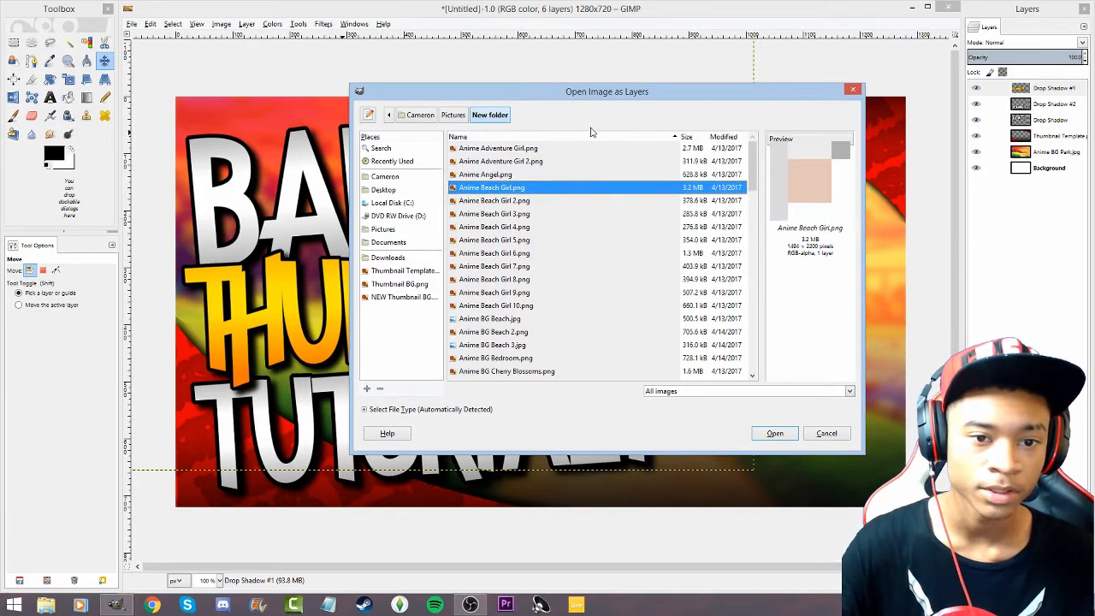
pyautogui.press('Down')
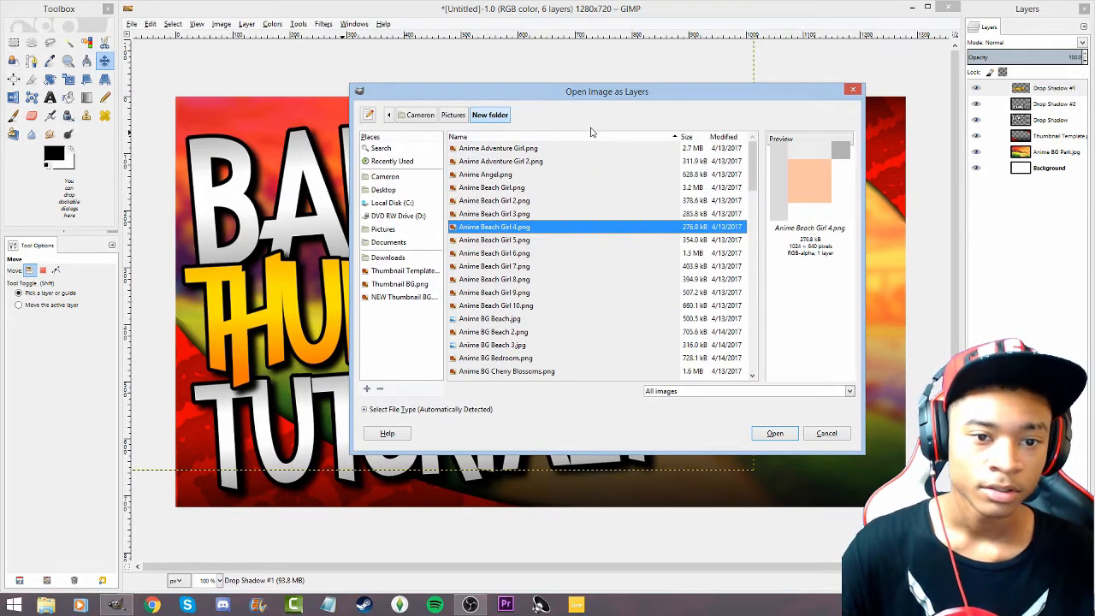
pyautogui.press('Down')
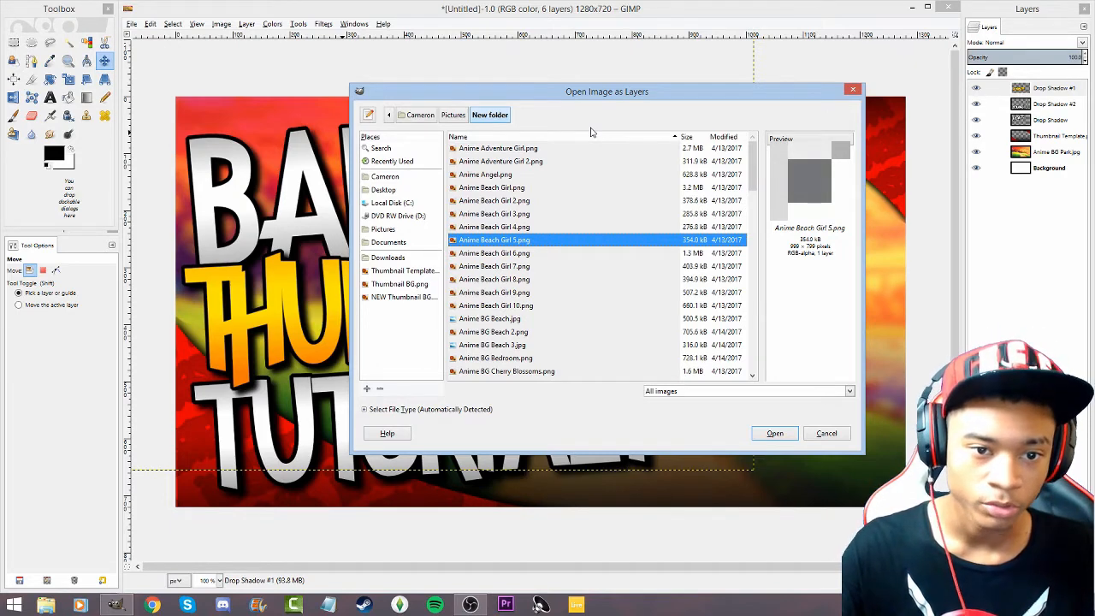
pyautogui.press('Down')
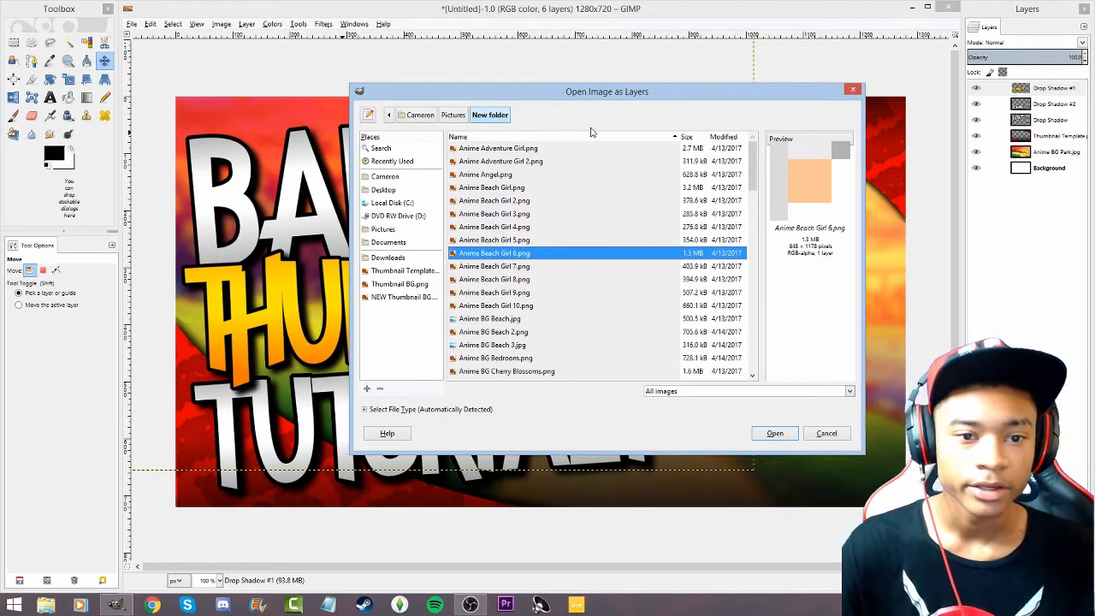
pyautogui.press('Down')
pyautogui.press('Down')
pyautogui.press('Down')
pyautogui.press('Down')
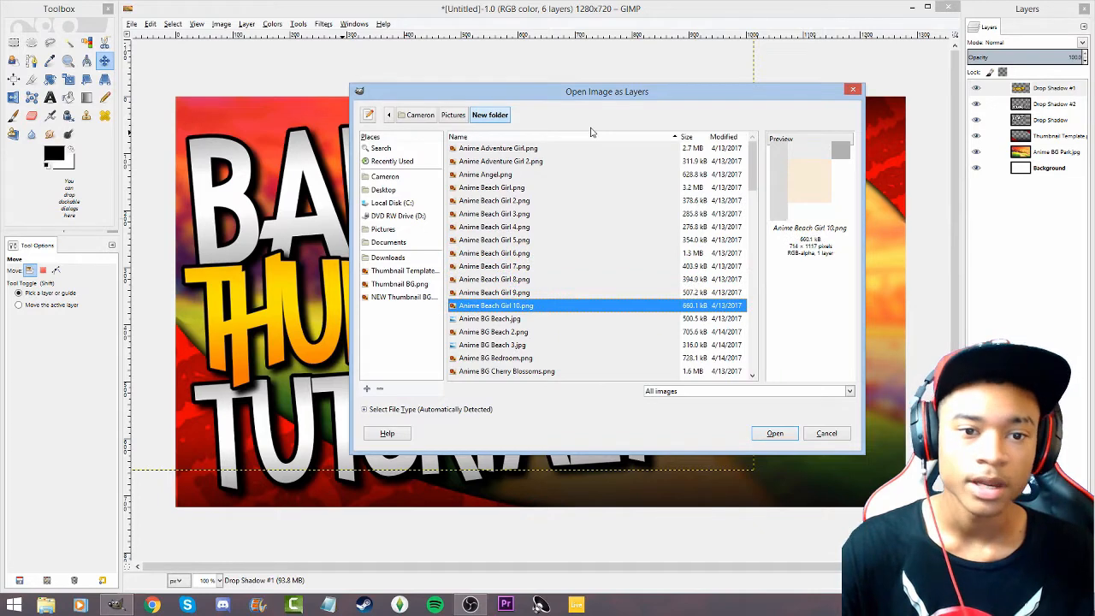
pyautogui.press('Down')
pyautogui.press('Down')
pyautogui.press('Down')
pyautogui.press('Down')
pyautogui.press('Down')
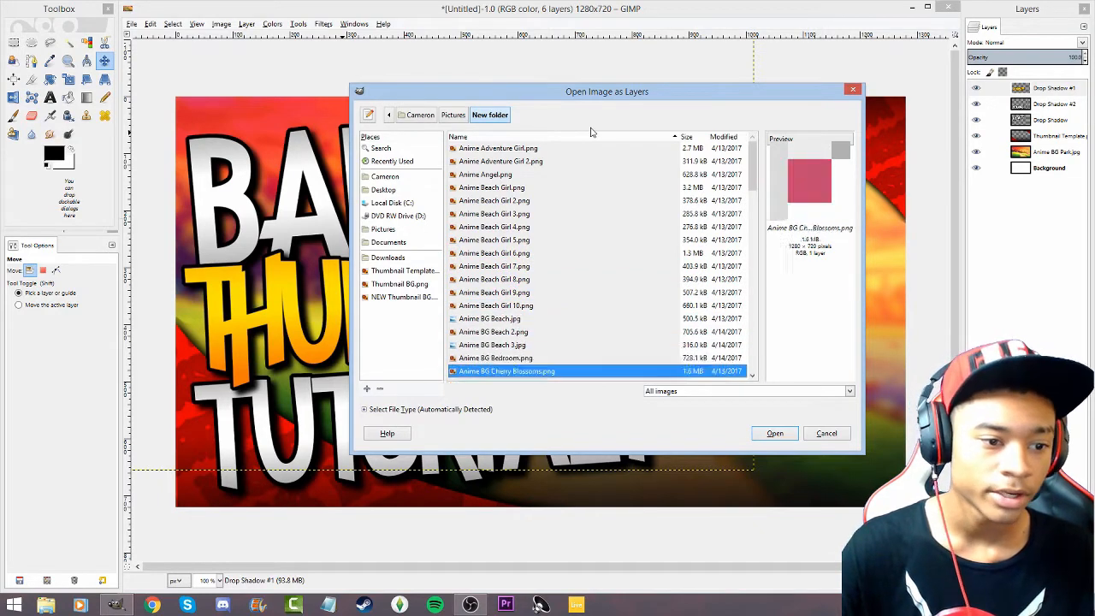
pyautogui.press('Down')
pyautogui.press('Down')
pyautogui.press('Down')
pyautogui.press('Down')
pyautogui.press('Down')
pyautogui.press('Down')
pyautogui.press('Down')
pyautogui.press('Down')
pyautogui.press('Down')
pyautogui.press('Down')
pyautogui.press('Down')
pyautogui.press('Down')
pyautogui.press('Down')
pyautogui.press('Down')
pyautogui.press('Down')
pyautogui.press('Down')
pyautogui.press('Down')
pyautogui.press('Down')
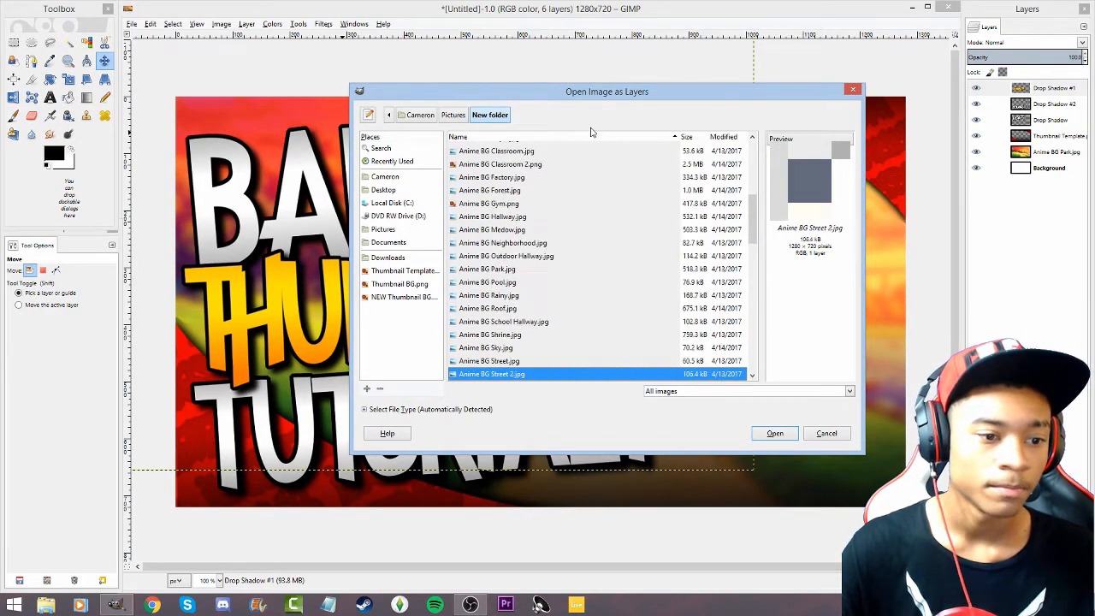
pyautogui.press('Down')
pyautogui.press('Down')
pyautogui.press('Down')
pyautogui.press('Down')
pyautogui.press('Down')
pyautogui.press('Down')
pyautogui.press('Down')
pyautogui.press('Down')
pyautogui.press('Down')
pyautogui.press('Down')
pyautogui.press('Down')
pyautogui.press('Down')
pyautogui.press('Down')
pyautogui.press('Down')
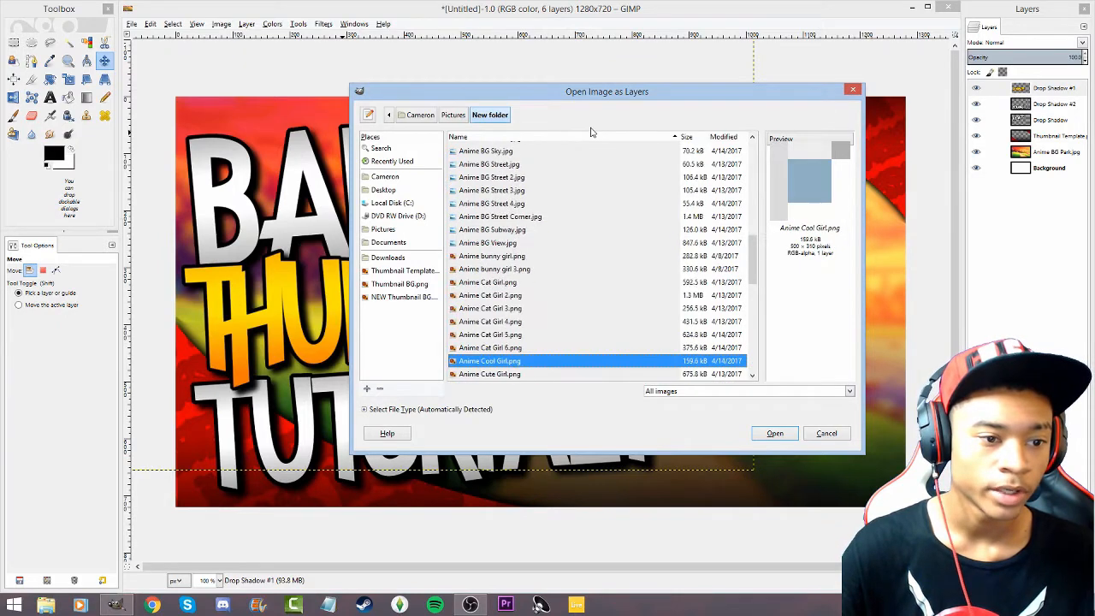
pyautogui.press('Up')
pyautogui.press('Up')
pyautogui.press('Up')
pyautogui.press('Up')
pyautogui.press('Up')
pyautogui.press('Up')
pyautogui.press('Up')
pyautogui.press('Up')
pyautogui.press('Up')
pyautogui.press('Down')
pyautogui.press('Down')
pyautogui.press('Down')
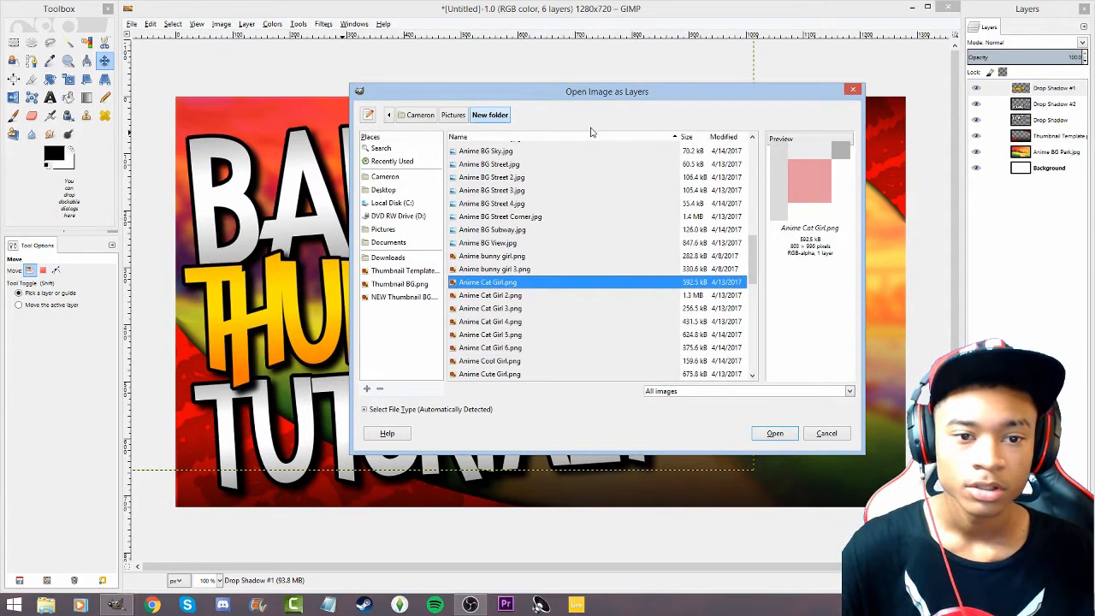
pyautogui.press('Down')
pyautogui.press('Down')
pyautogui.press('Return')
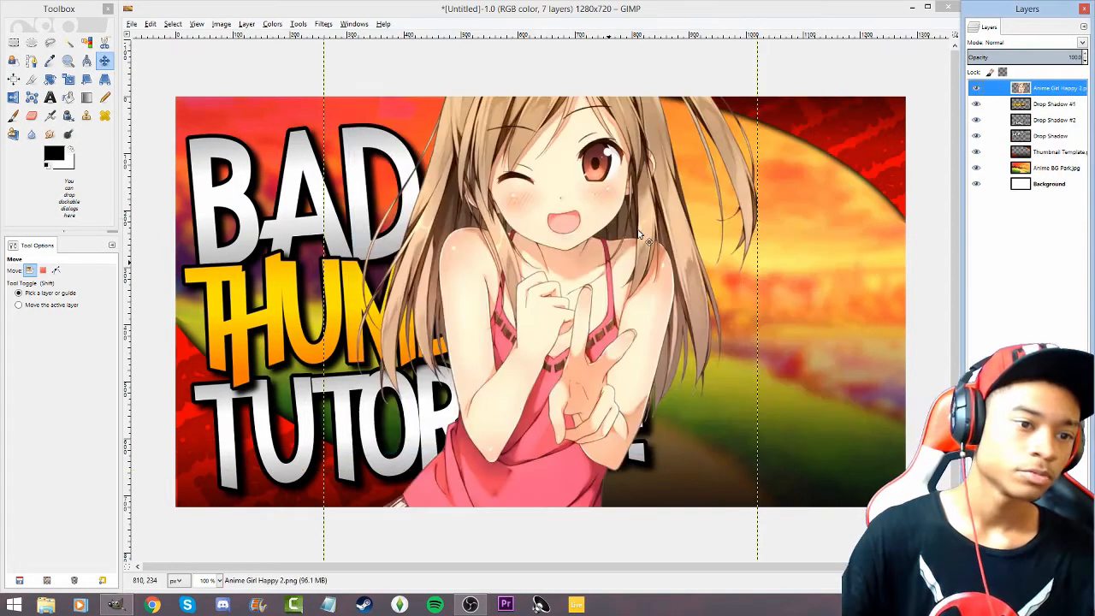
# Scale the anime girl down to roughly the image's height and move her to the right of the three-line title.
pyautogui.hotkey('shift', 't')
pyautogui.click(638, 234)
pyautogui.moveTo(670, 120); pyautogui.dragTo(597, 221)
pyautogui.moveTo(467, 442); pyautogui.dragTo(525, 359)
pyautogui.press('Return')
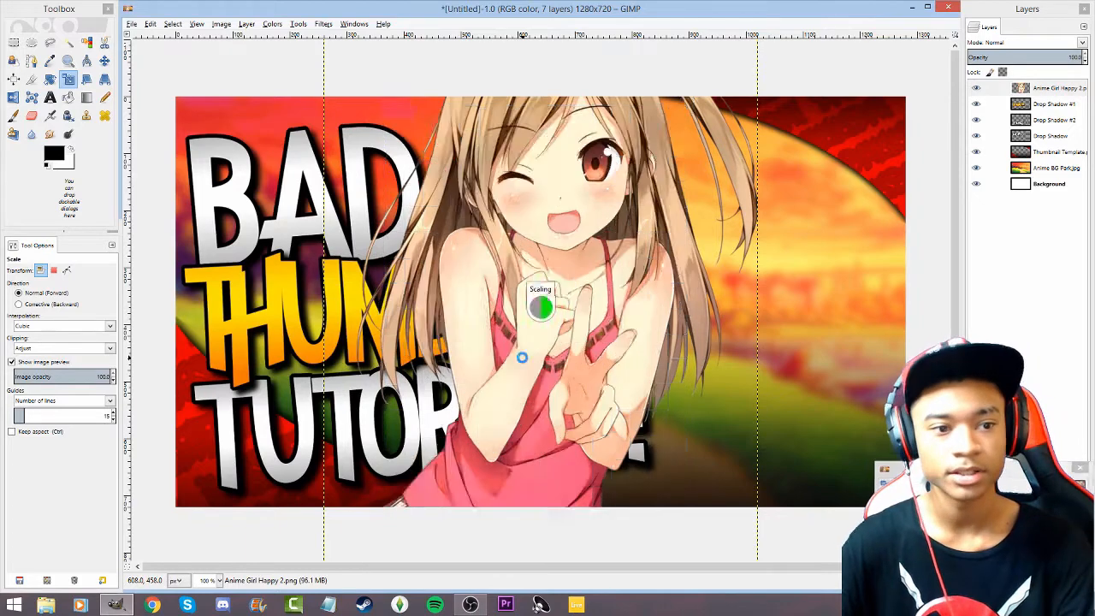
pyautogui.press('m')
pyautogui.moveTo(515, 364); pyautogui.dragTo(745, 364)
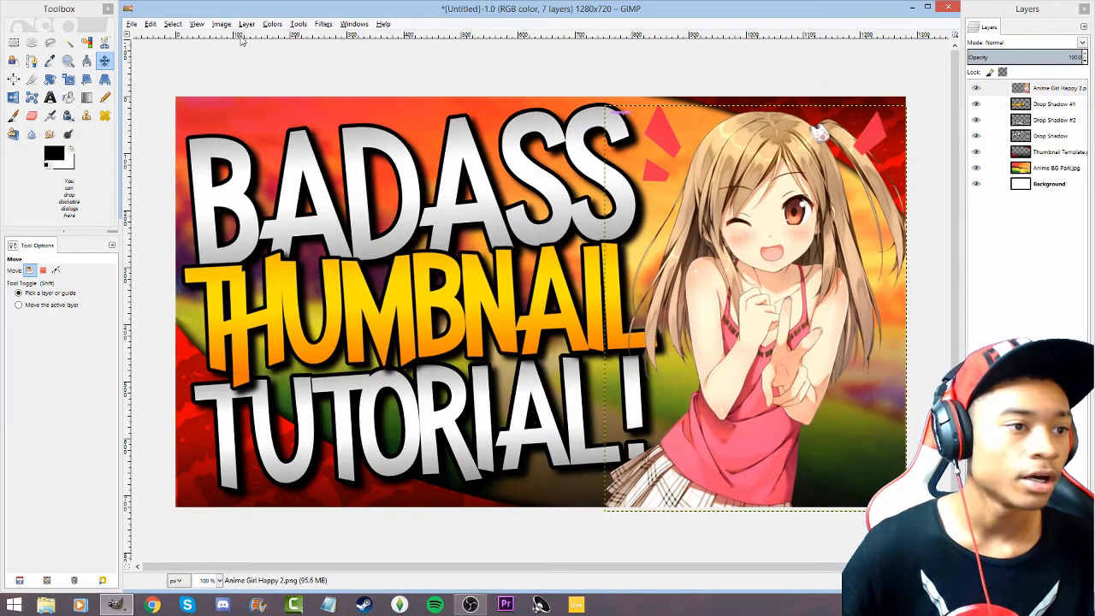
# Raise the anime girl layer's saturation to about 77 with Hue-Saturation.
pyautogui.click(275, 24)
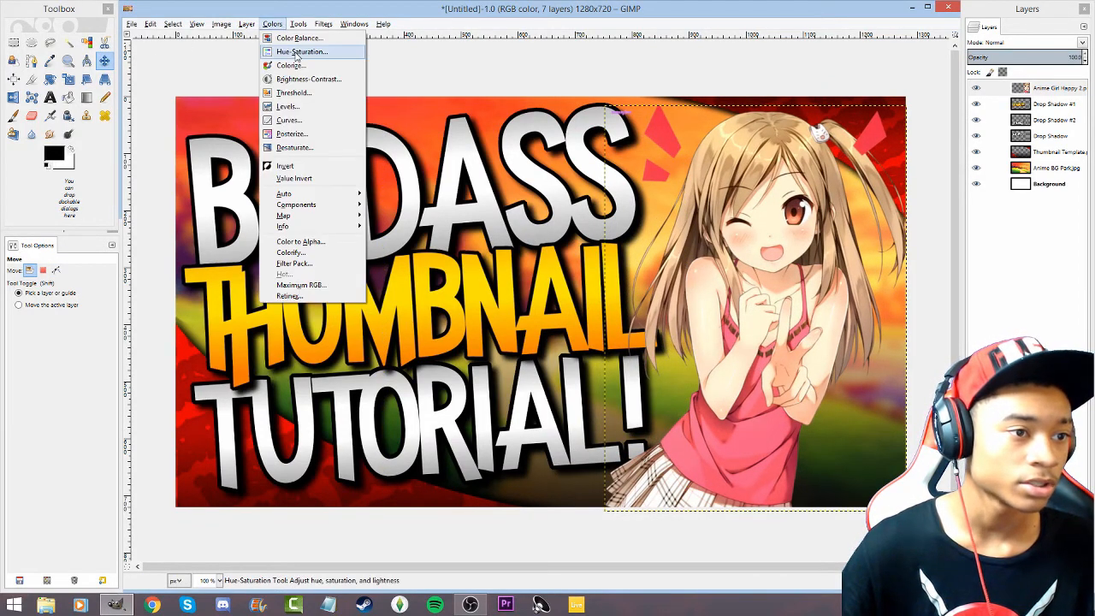
pyautogui.click(315, 52)
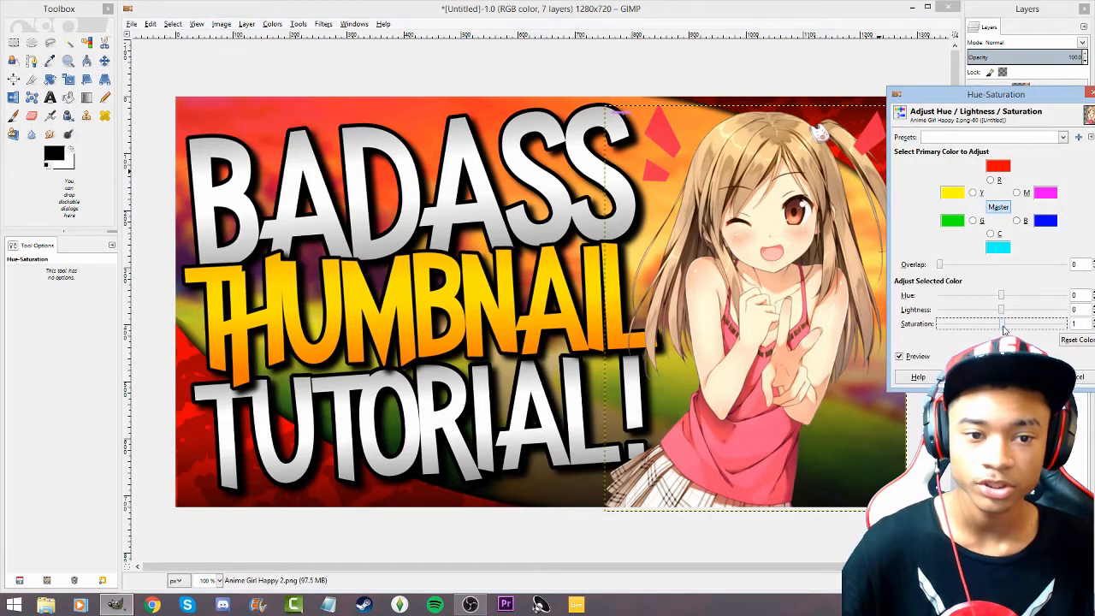
pyautogui.moveTo(1004, 329); pyautogui.dragTo(1027, 331)
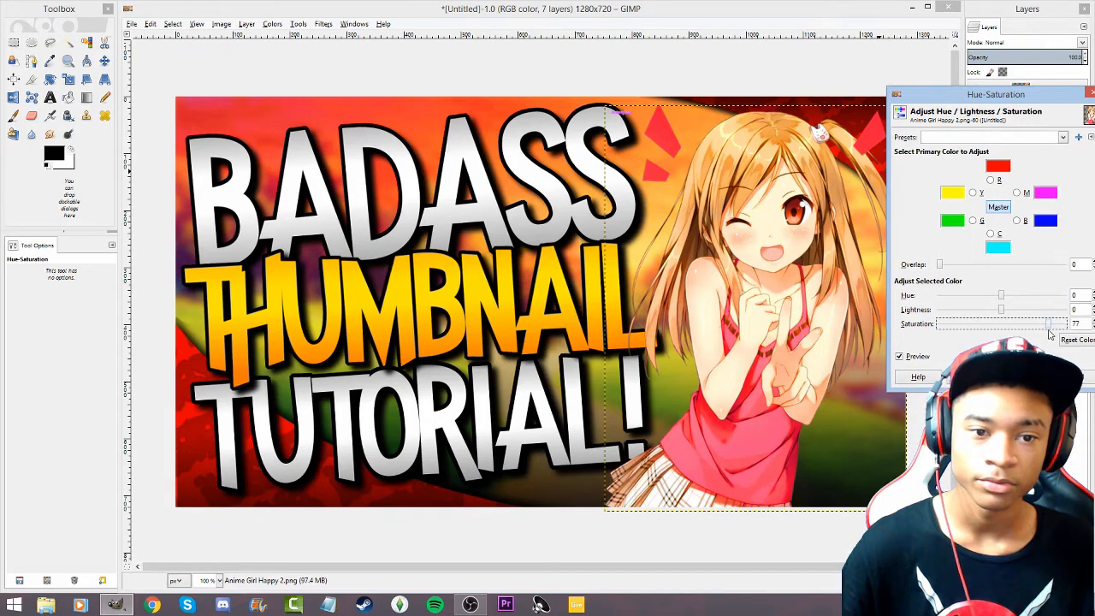
pyautogui.click(1024, 376)
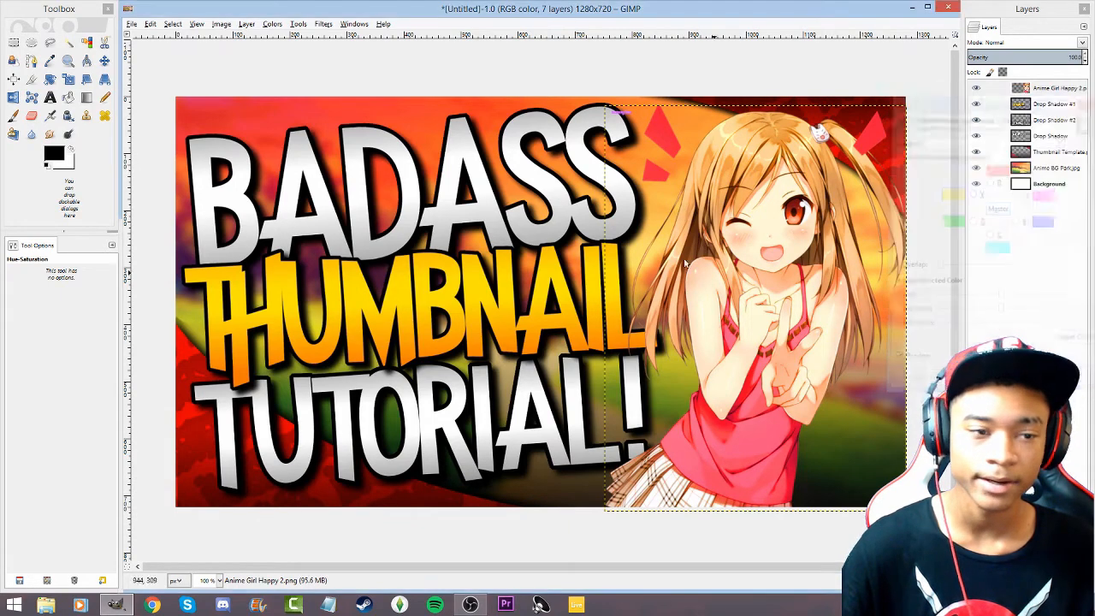
# Raise the contrast of the Anime Girl Happy 2 layer to about 17 with Brightness-Contrast.
pyautogui.click(272, 24)
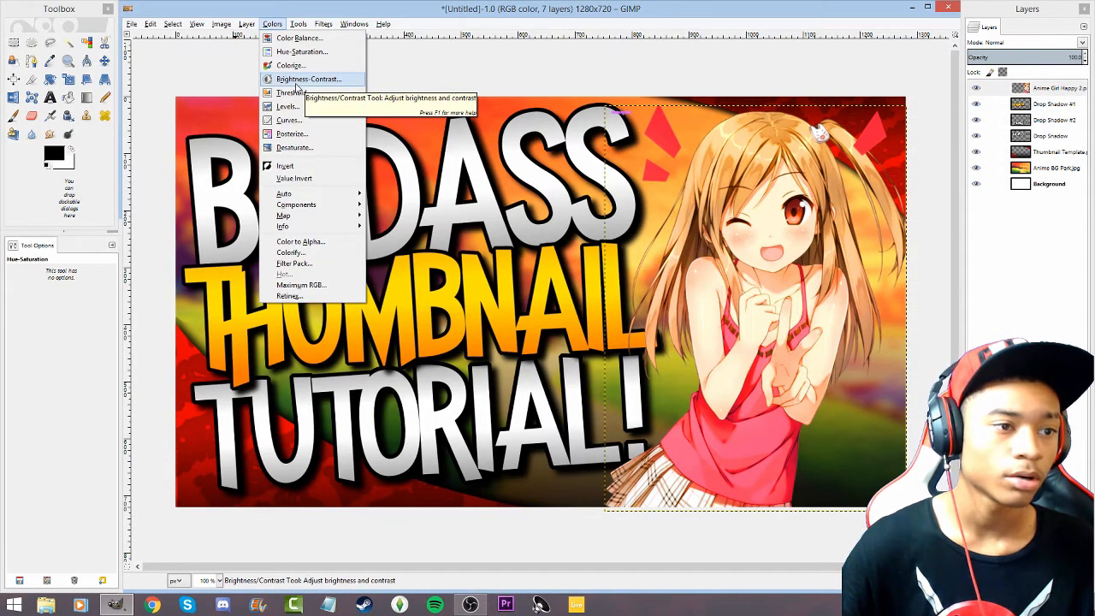
pyautogui.click(304, 80)
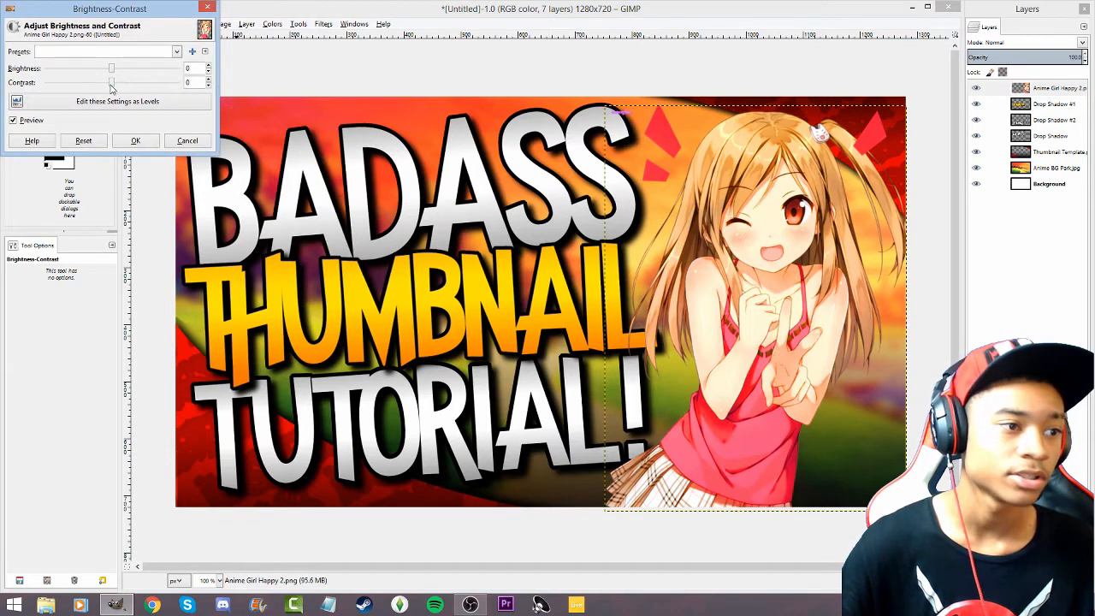
pyautogui.moveTo(111, 86); pyautogui.dragTo(118, 88)
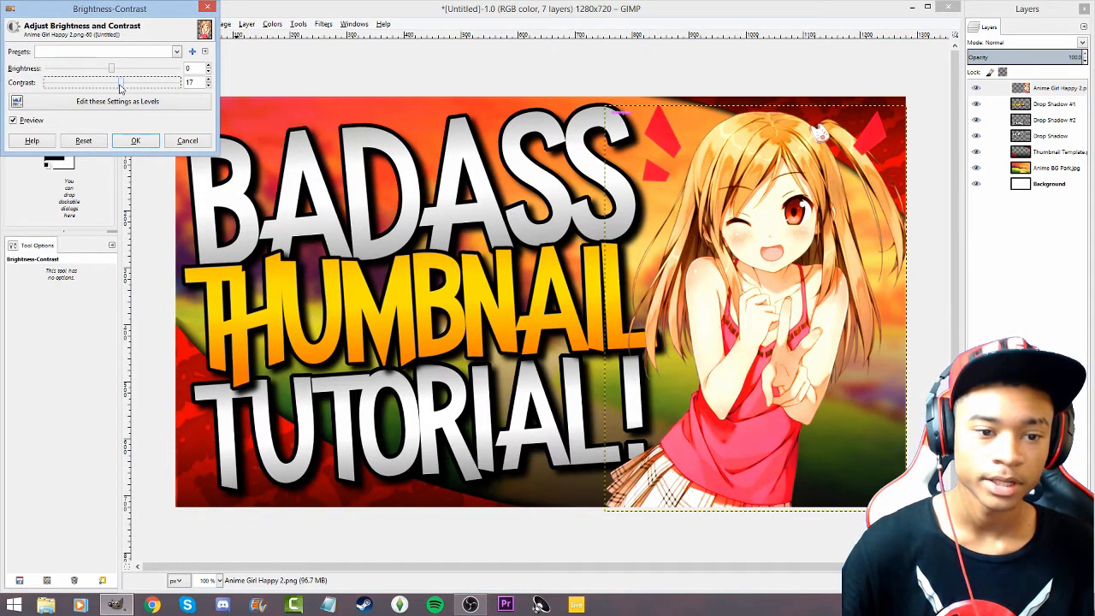
pyautogui.click(134, 142)
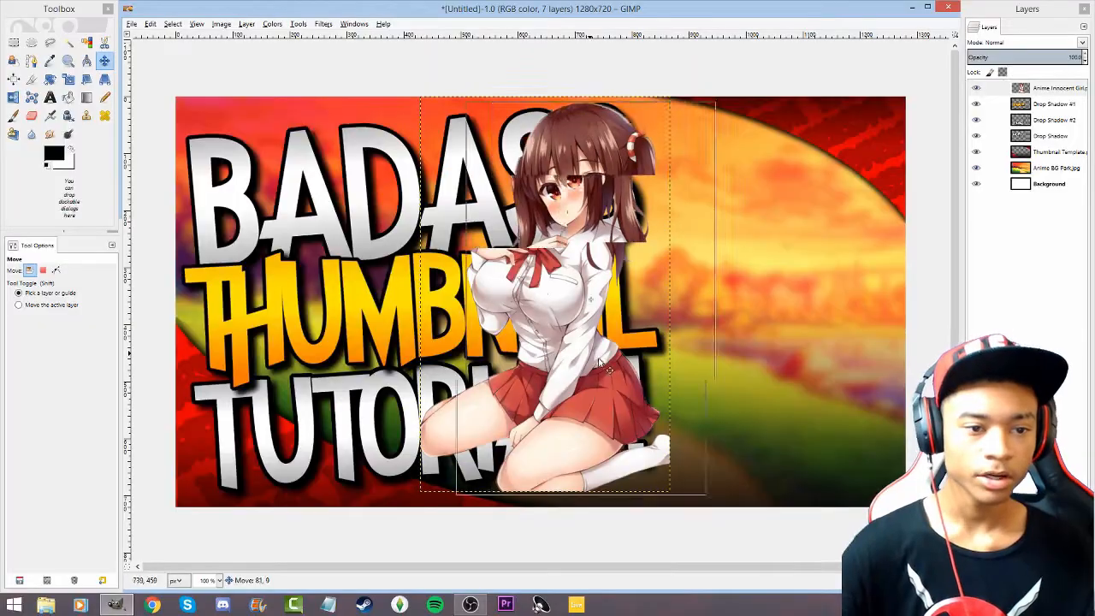
# Move the Anime Innocent Girl layer beside the title and add a black drop shadow with X offset -5, blur radius 15 and opacity 100.
pyautogui.moveTo(450, 358); pyautogui.dragTo(778, 366)
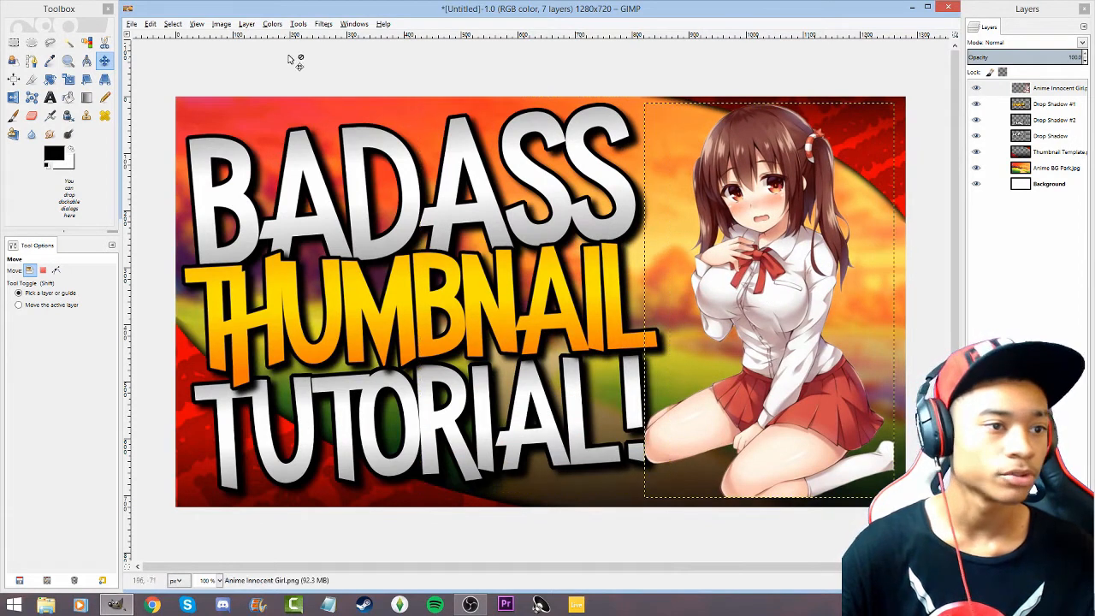
pyautogui.click(323, 24)
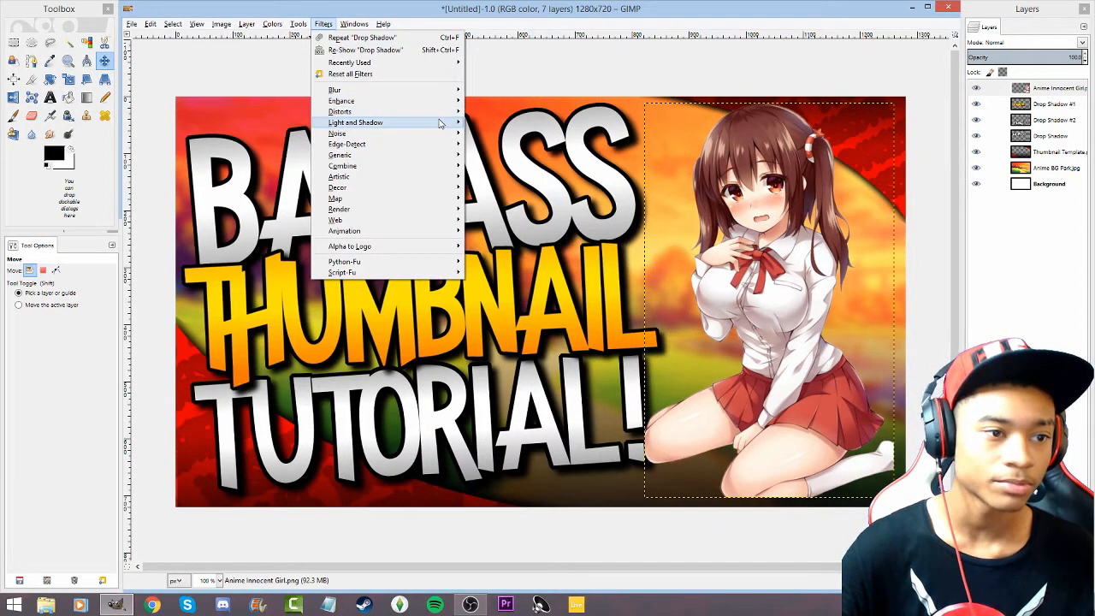
pyautogui.moveTo(436, 123)
pyautogui.click(519, 186)
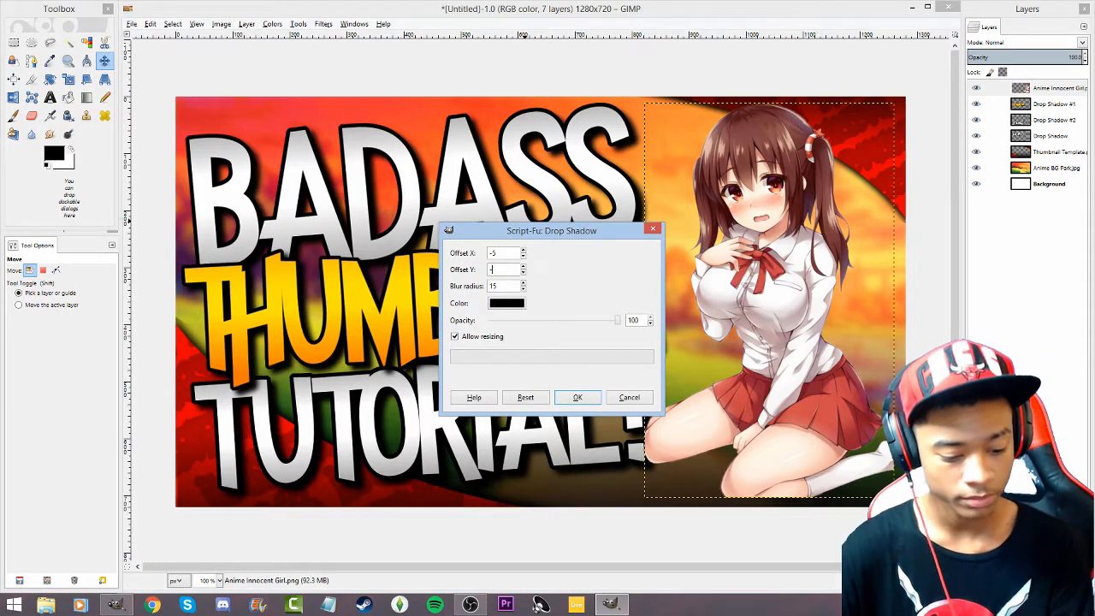
pyautogui.click(575, 395)
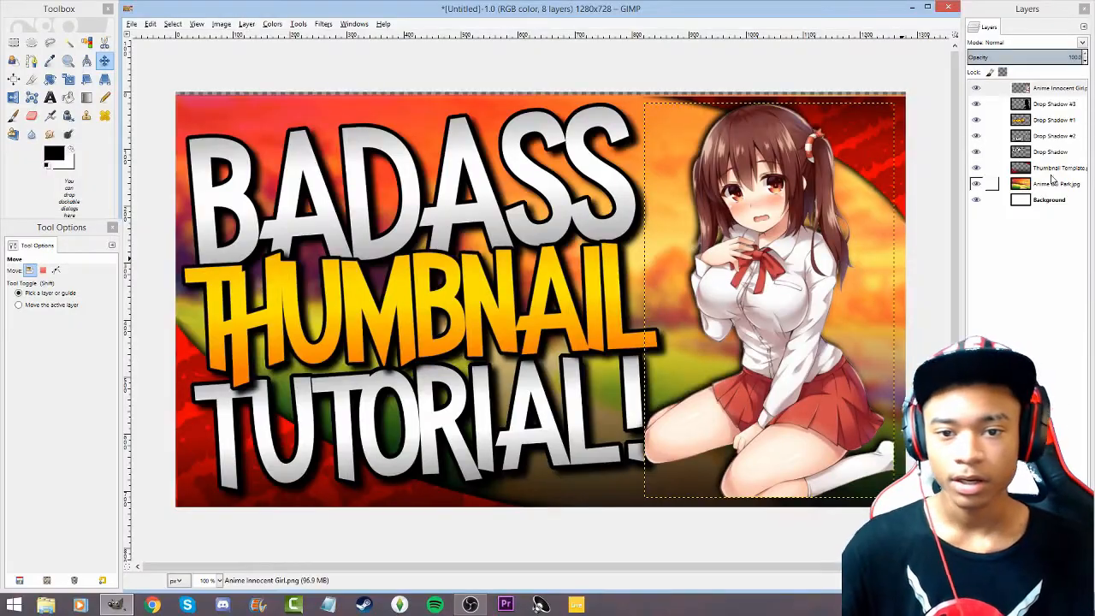
# Scale the Anime BG Park layer up slightly so it covers the enlarged 1280x728 canvas.
pyautogui.click(1061, 184)
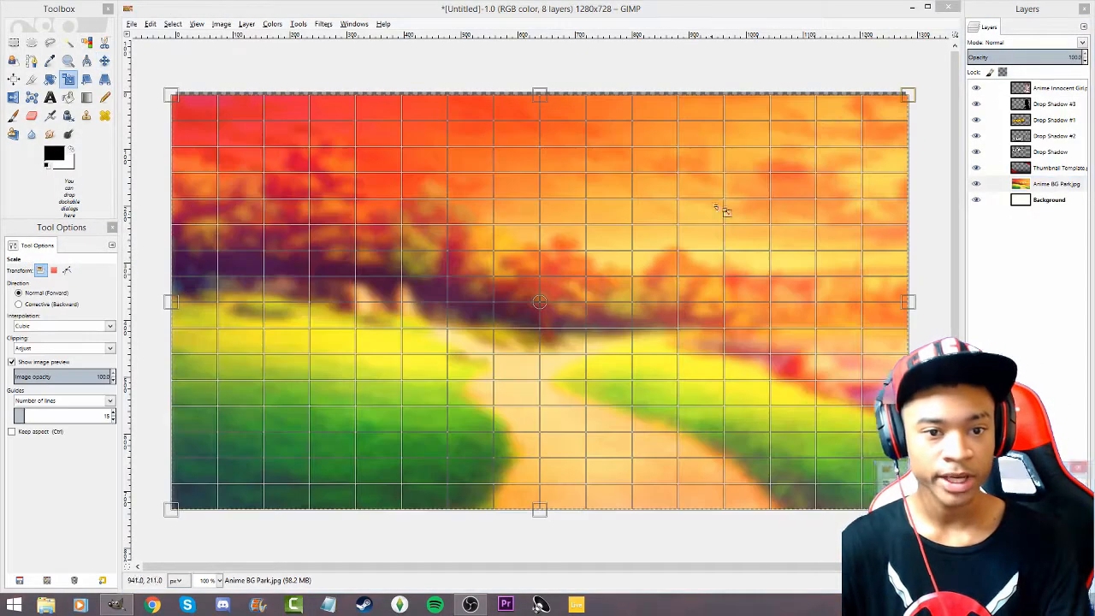
pyautogui.hotkey('shift', 's')
pyautogui.click(804, 230)
pyautogui.moveTo(840, 111); pyautogui.dragTo(845, 108)
pyautogui.press('Return')
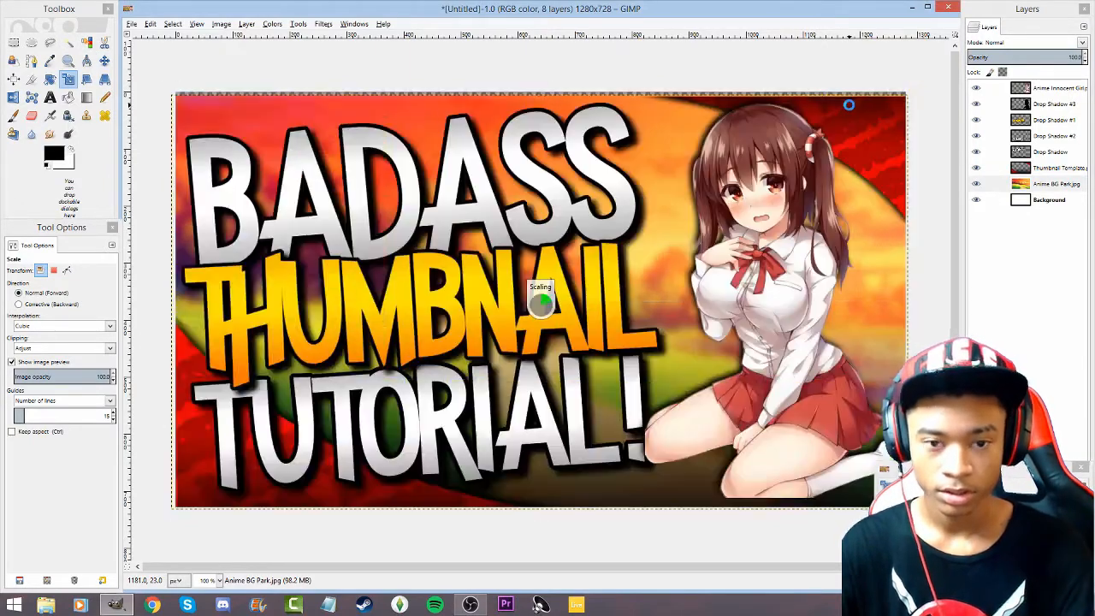
# Scale the Thumbnail Template layer up slightly to reach the canvas's upper edge.
pyautogui.click(1029, 169)
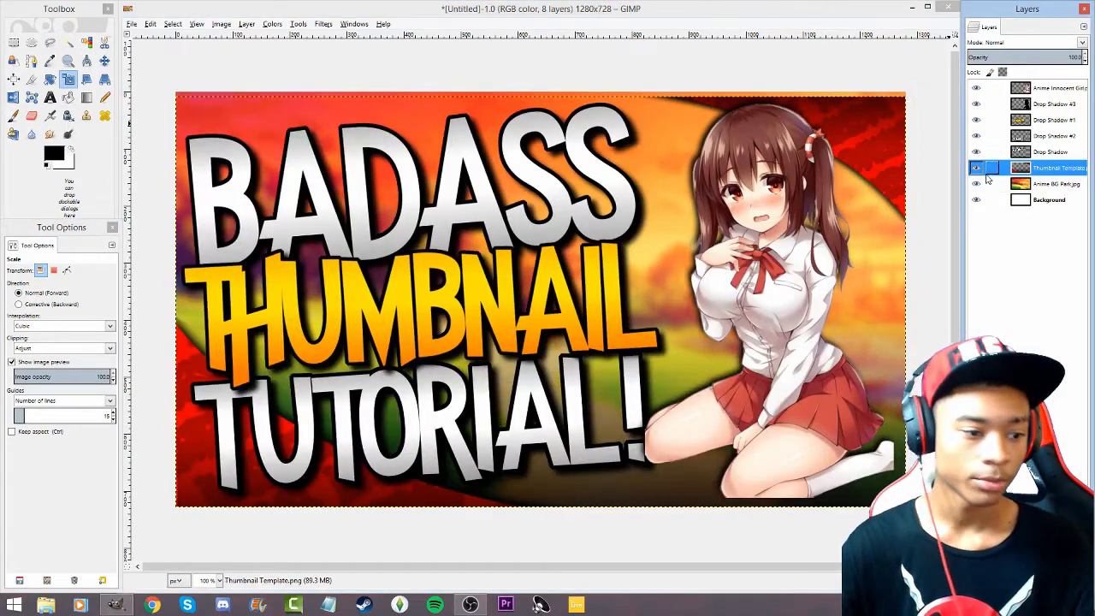
pyautogui.click(865, 195)
pyautogui.moveTo(878, 132); pyautogui.dragTo(886, 130)
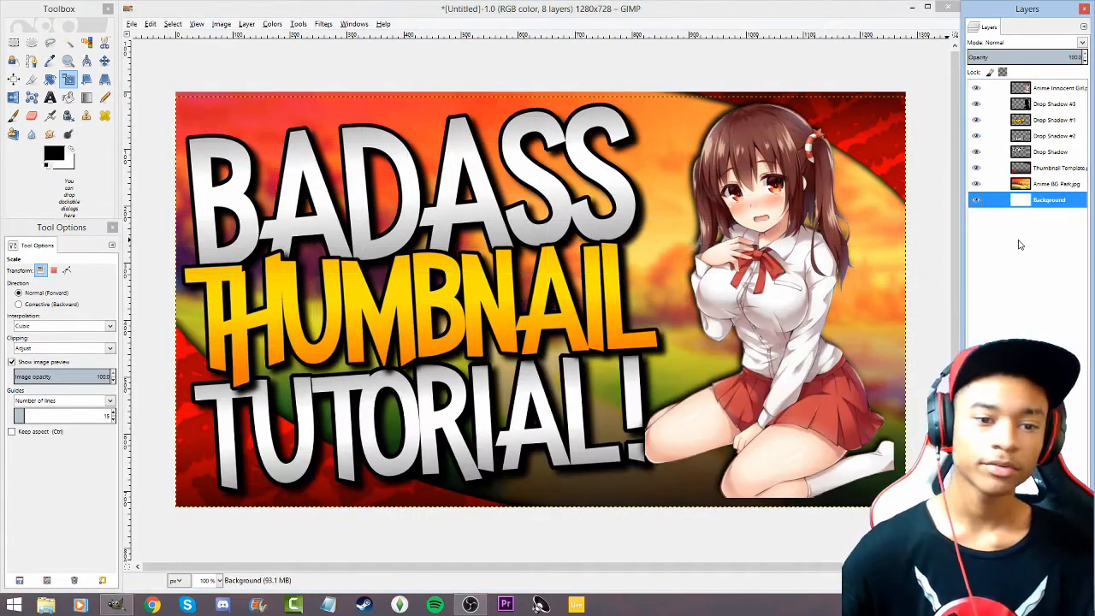
# Merge the Anime Innocent Girl layer down into its drop shadow layer.
pyautogui.rightClick(1060, 89)
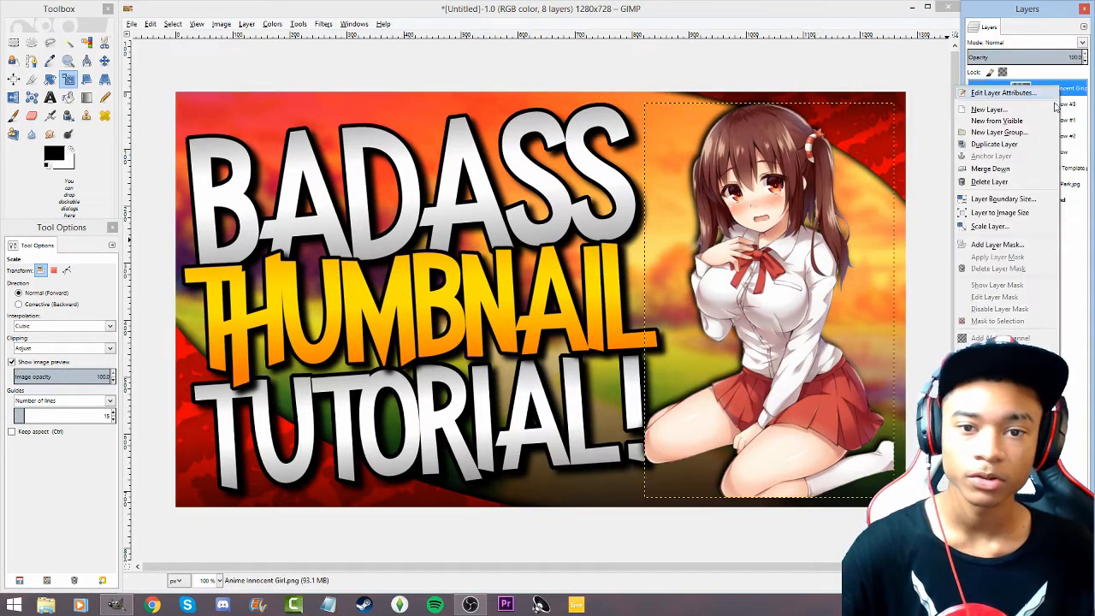
pyautogui.click(1027, 168)
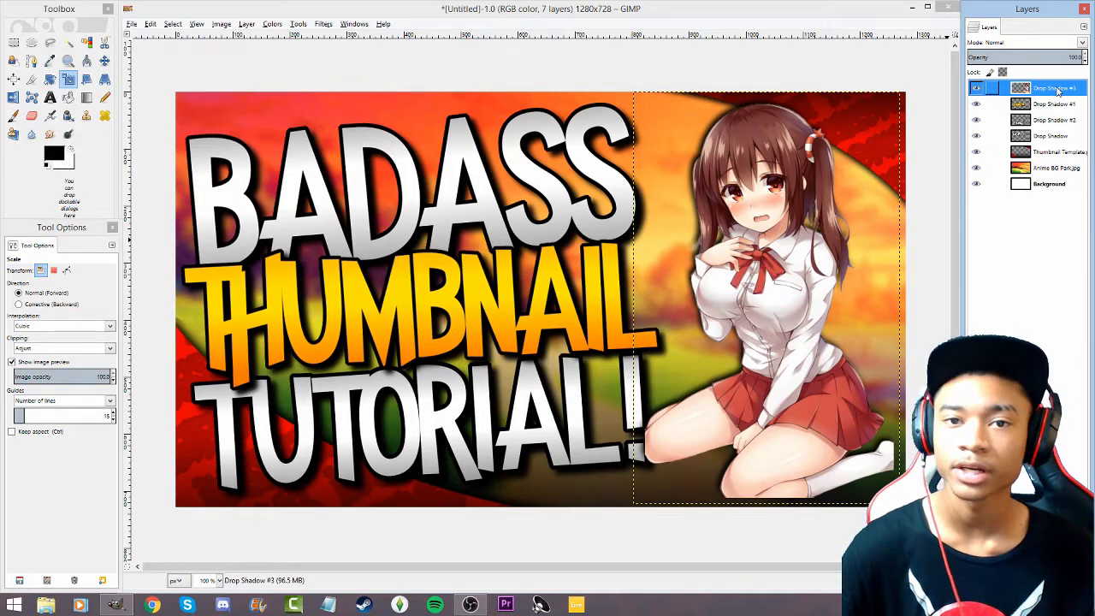
# Enlarge the merged anime girl proportionally and move her down so her head fits just inside the canvas beside the title.
pyautogui.click(805, 214)
pyautogui.moveTo(673, 360); pyautogui.dragTo(664, 371)
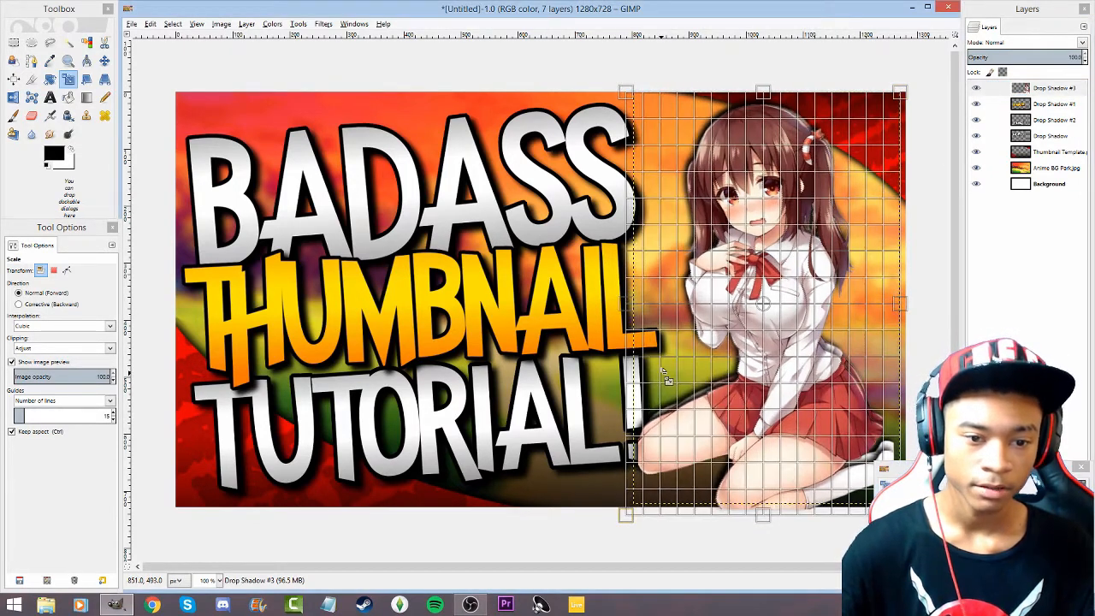
pyautogui.moveTo(842, 167); pyautogui.dragTo(893, 119)
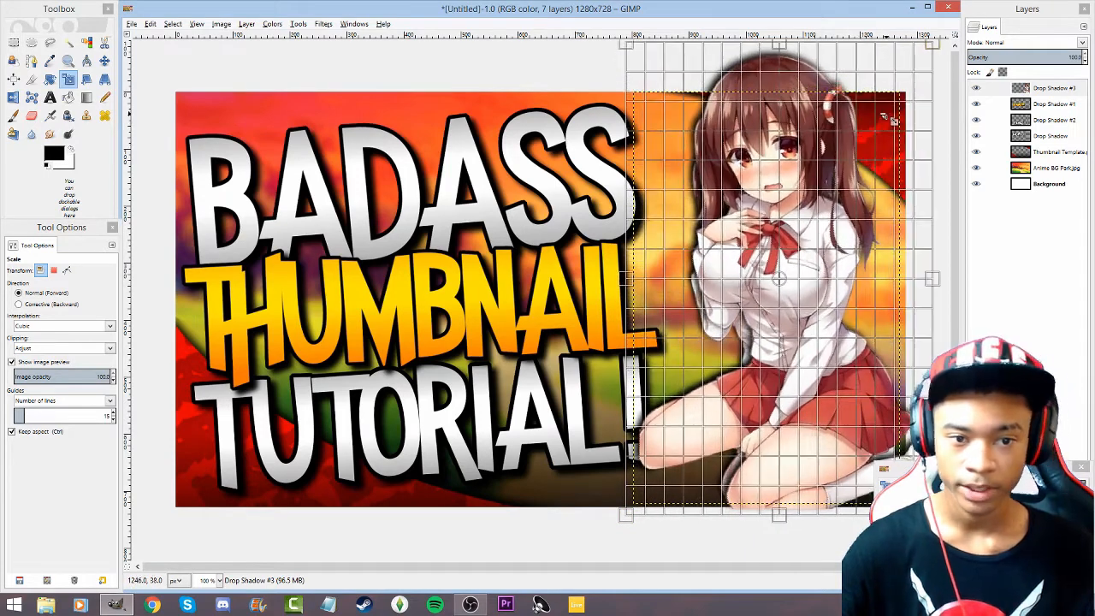
pyautogui.press('Return')
pyautogui.press('m')
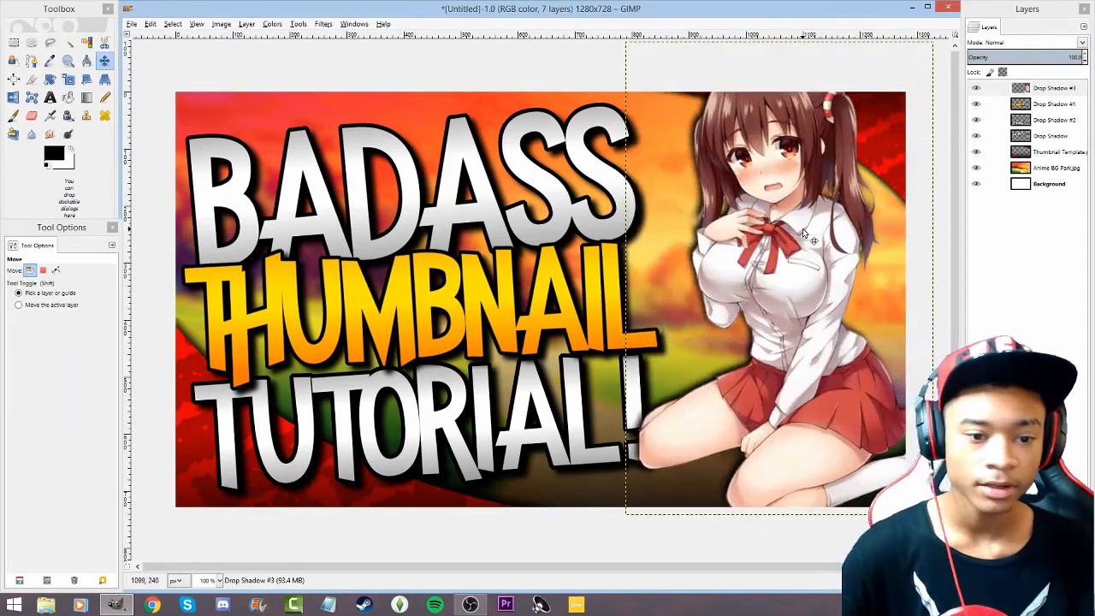
pyautogui.moveTo(805, 227); pyautogui.dragTo(785, 267)
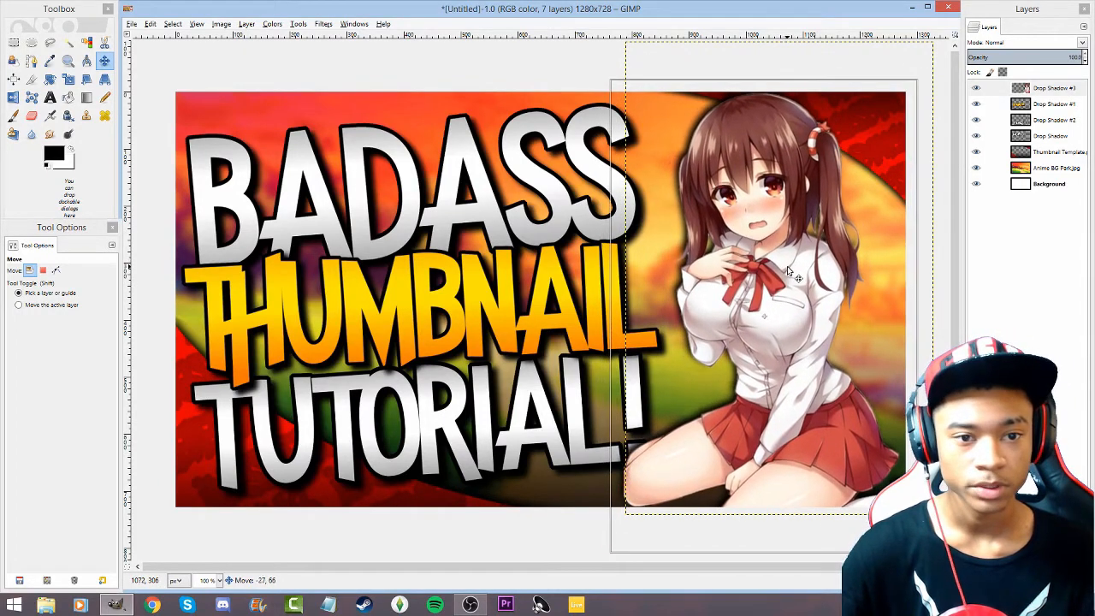
# Boost the anime girl layer's saturation with Hue-Saturation and raise its contrast to about 12 with Brightness-Contrast.
pyautogui.click(272, 24)
pyautogui.click(295, 51)
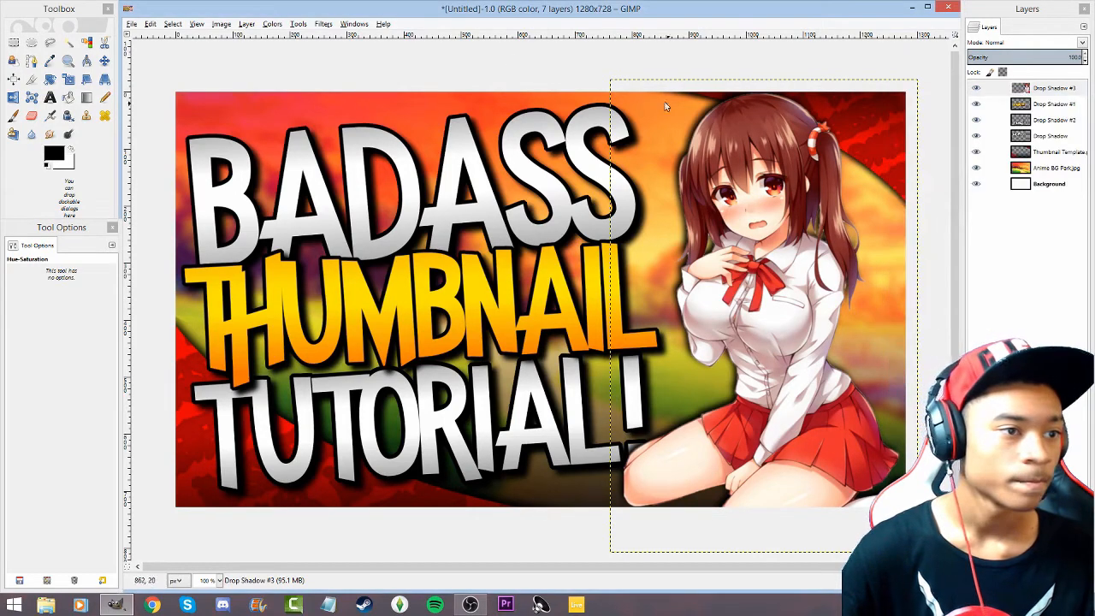
pyautogui.click(272, 24)
pyautogui.click(289, 80)
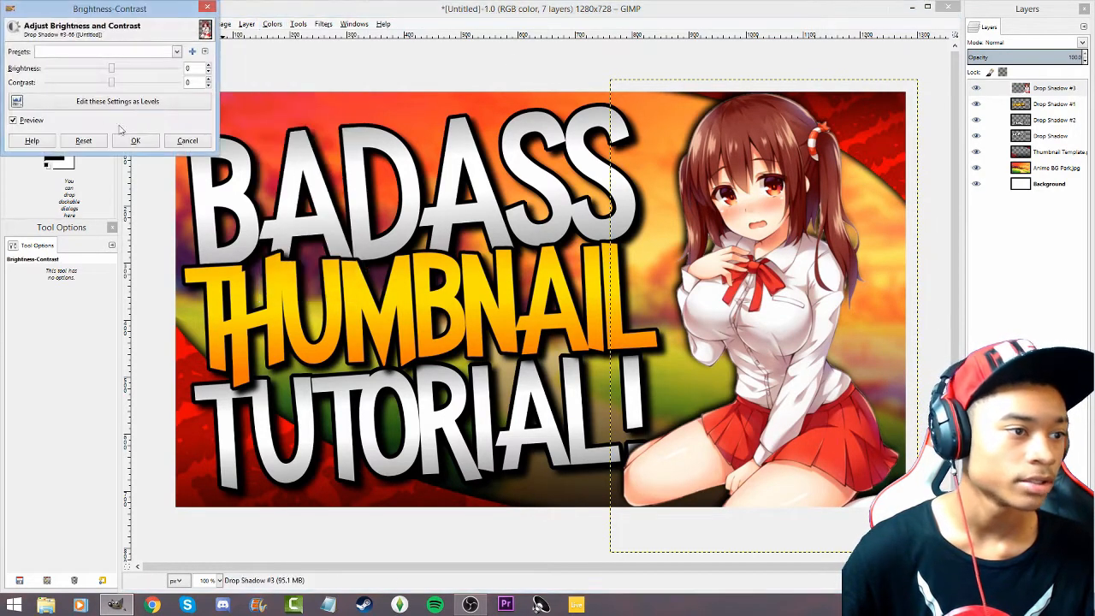
pyautogui.moveTo(112, 86); pyautogui.dragTo(121, 88)
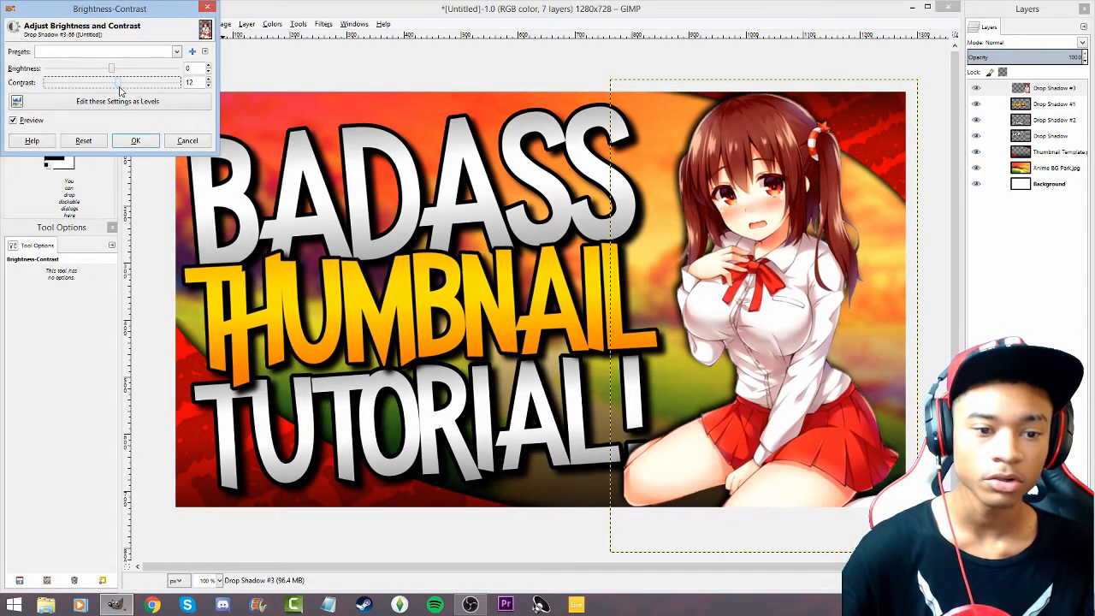
pyautogui.click(134, 140)
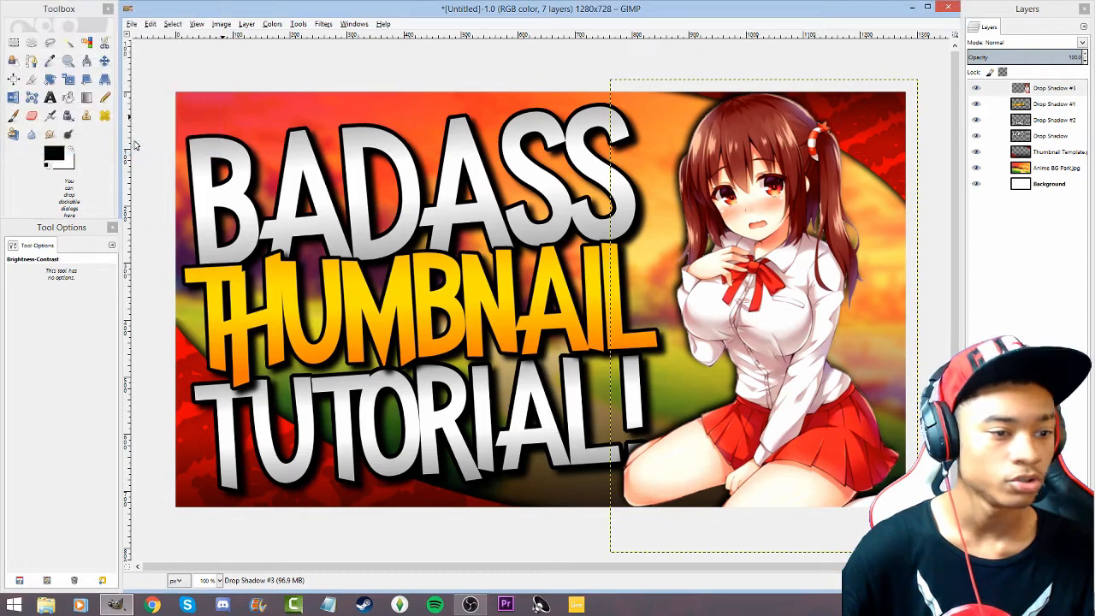
# Merge the three title line layers, from Drop Shadow #1 down, into the single Drop Shadow layer.
pyautogui.rightClick(1061, 109)
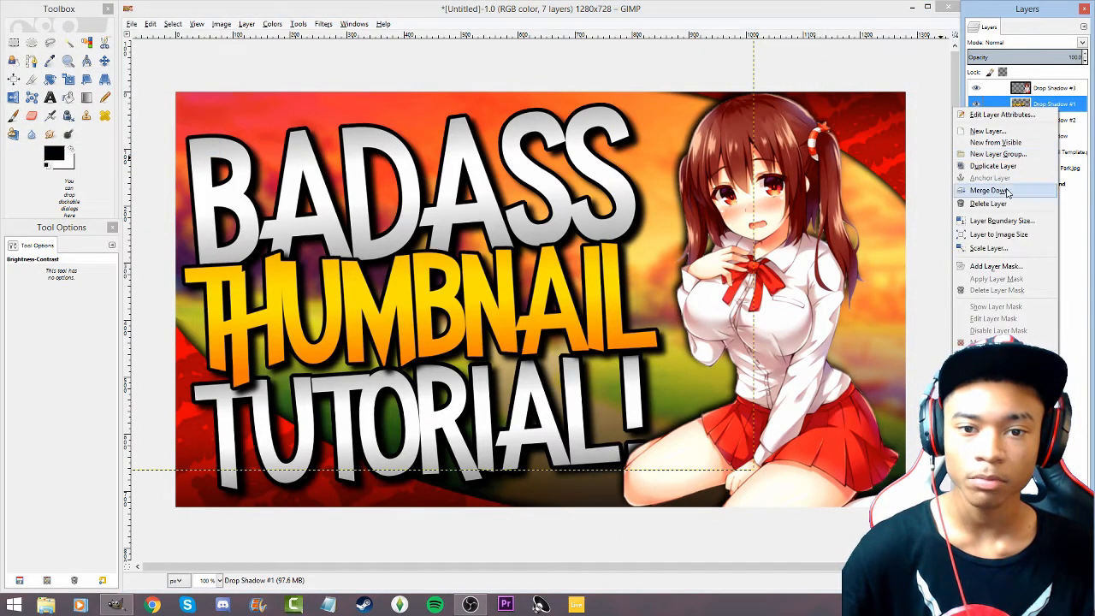
pyautogui.click(1002, 190)
pyautogui.rightClick(1045, 109)
pyautogui.click(1012, 192)
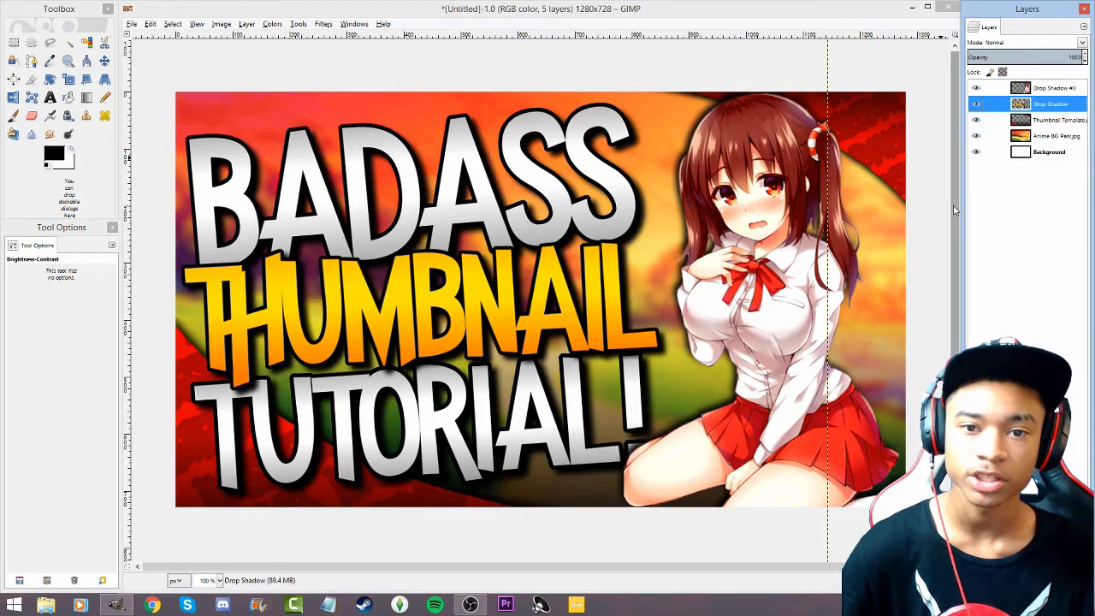
# Rotate the merged three-line title slightly clockwise and nudge it upward.
pyautogui.hotkey('shift', 'r')
pyautogui.click(761, 299)
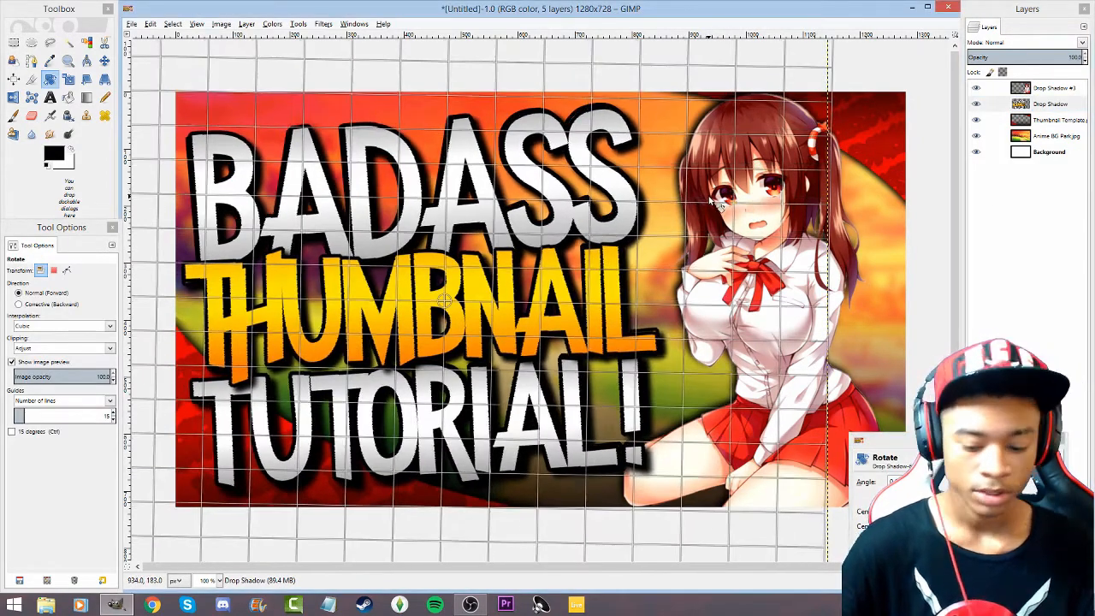
pyautogui.press('Escape')
pyautogui.press('m')
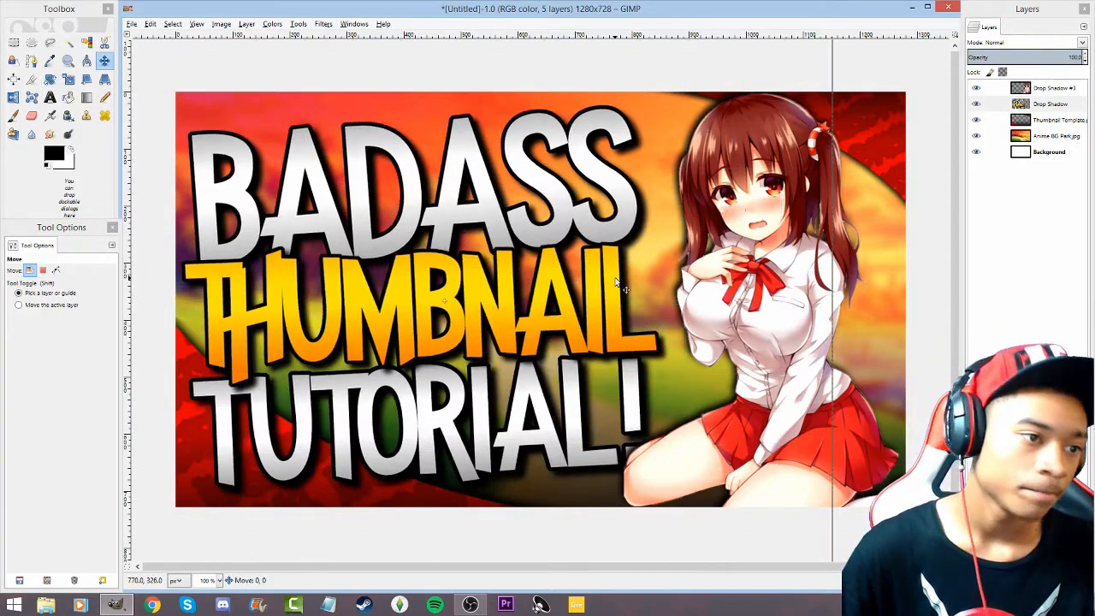
pyautogui.moveTo(616, 280); pyautogui.dragTo(618, 276)
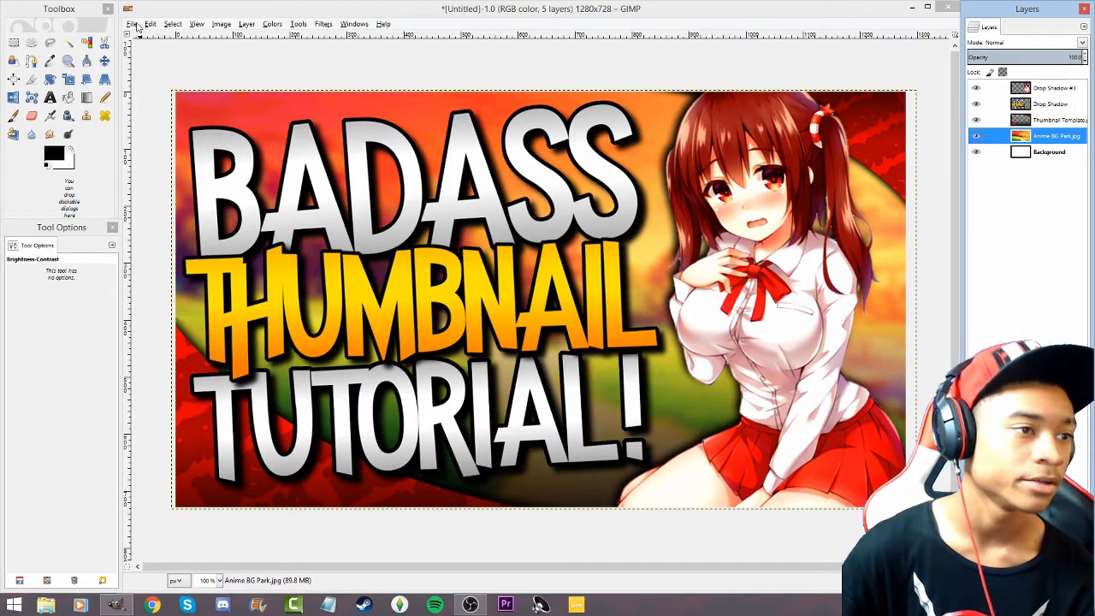
# Export the thumbnail to the Documents folder as HowTo.png with PNG compression level 9.
pyautogui.click(135, 25)
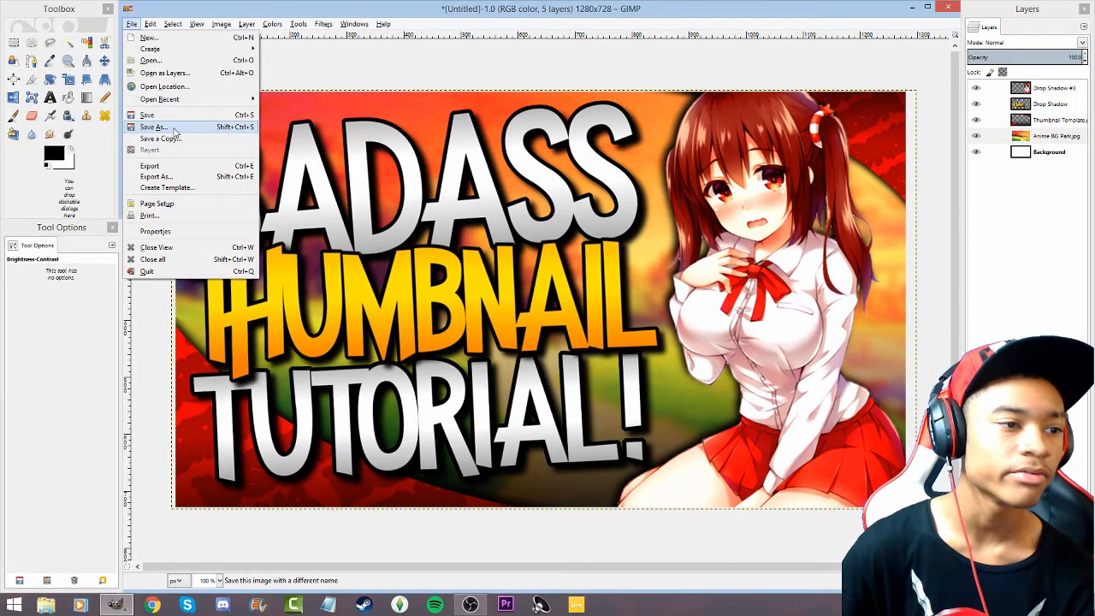
pyautogui.click(182, 177)
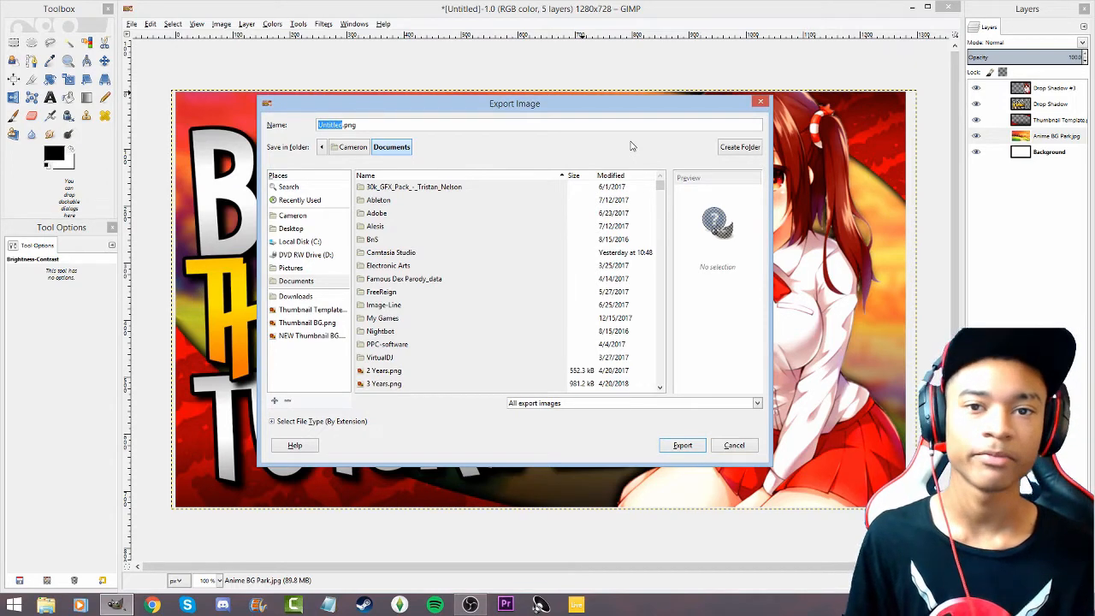
pyautogui.write('HowTo')
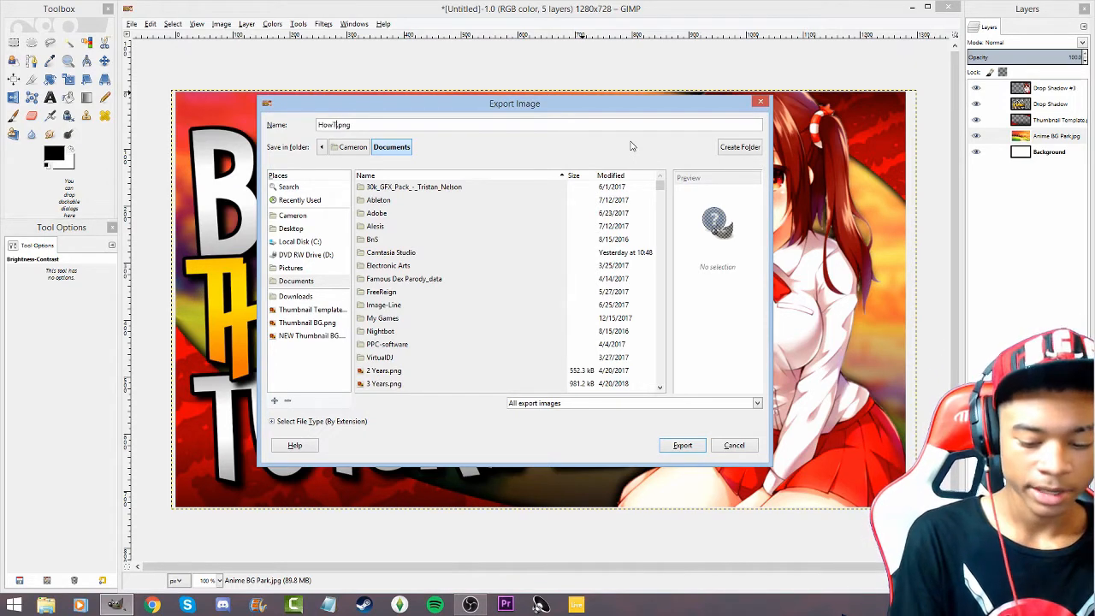
pyautogui.press('Return')
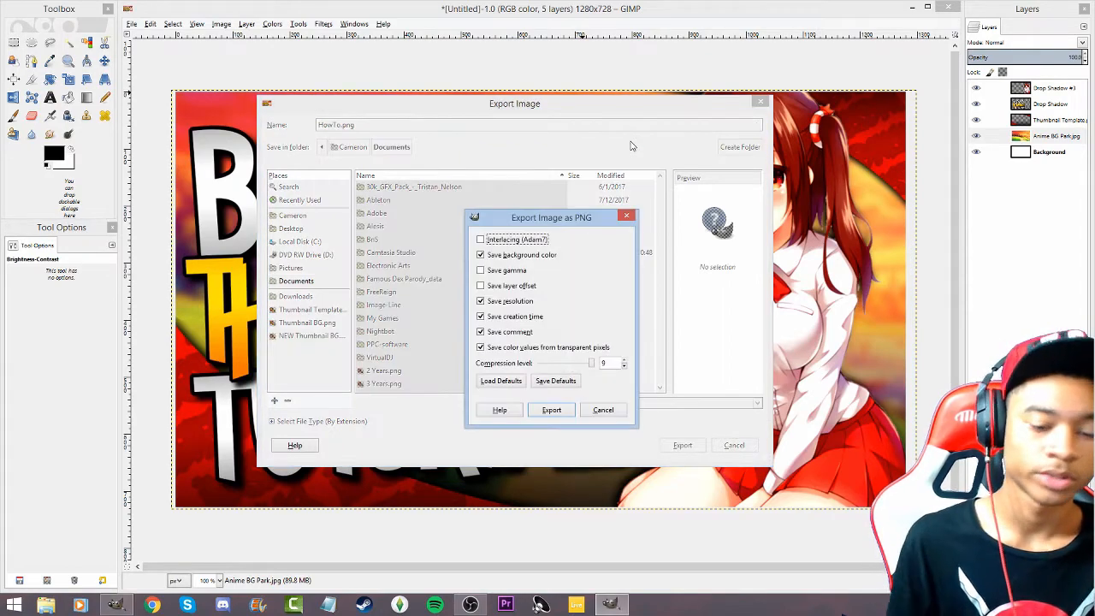
pyautogui.press('Return')
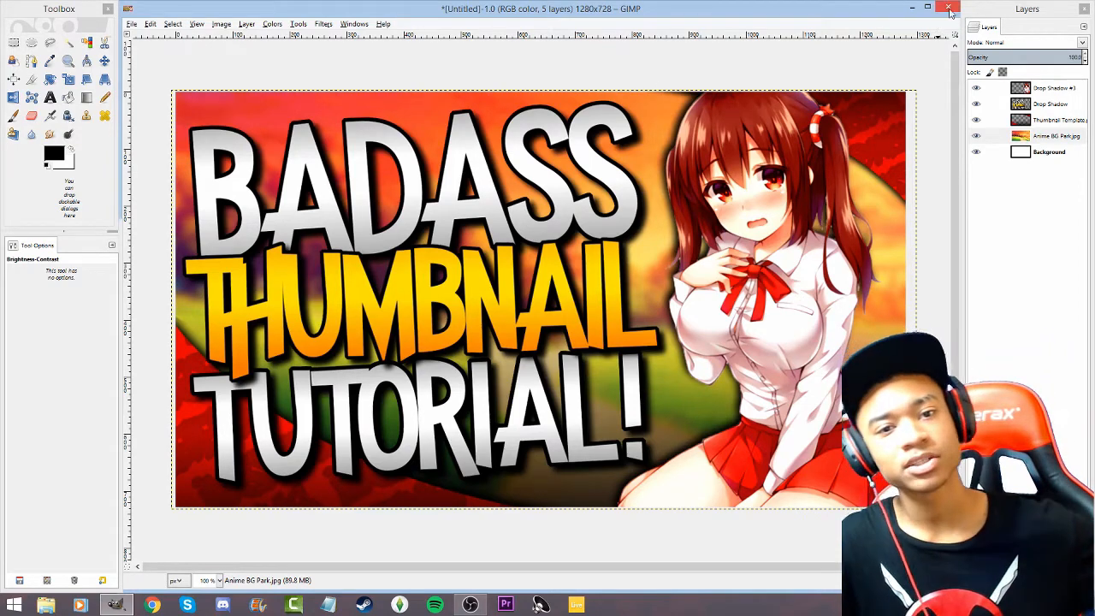
# Close the thumbnail image and discard its unsaved changes.
pyautogui.click(948, 9)
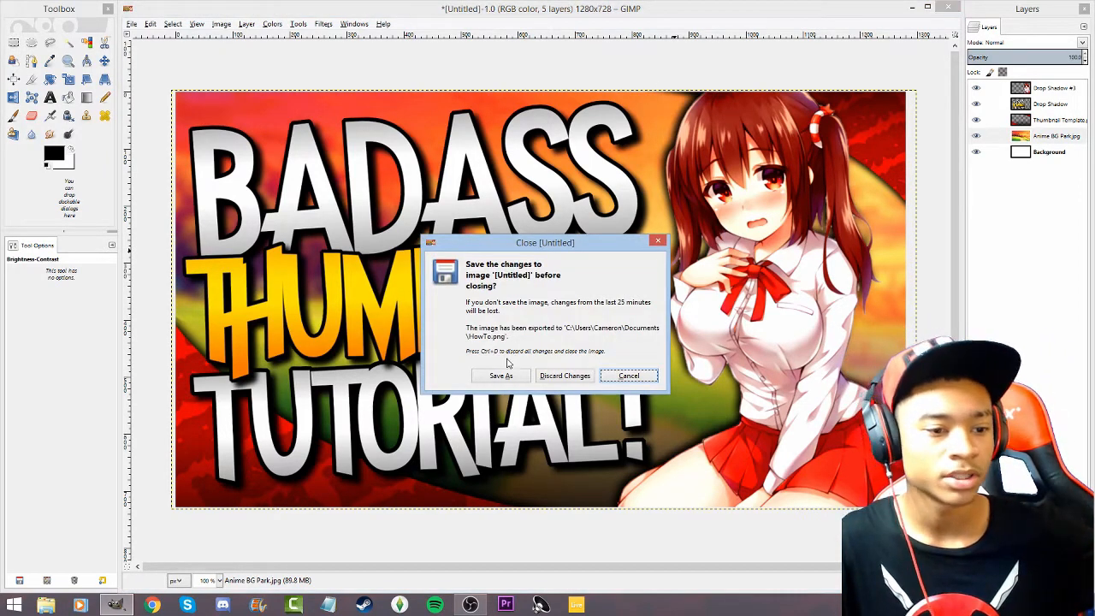
pyautogui.click(554, 377)
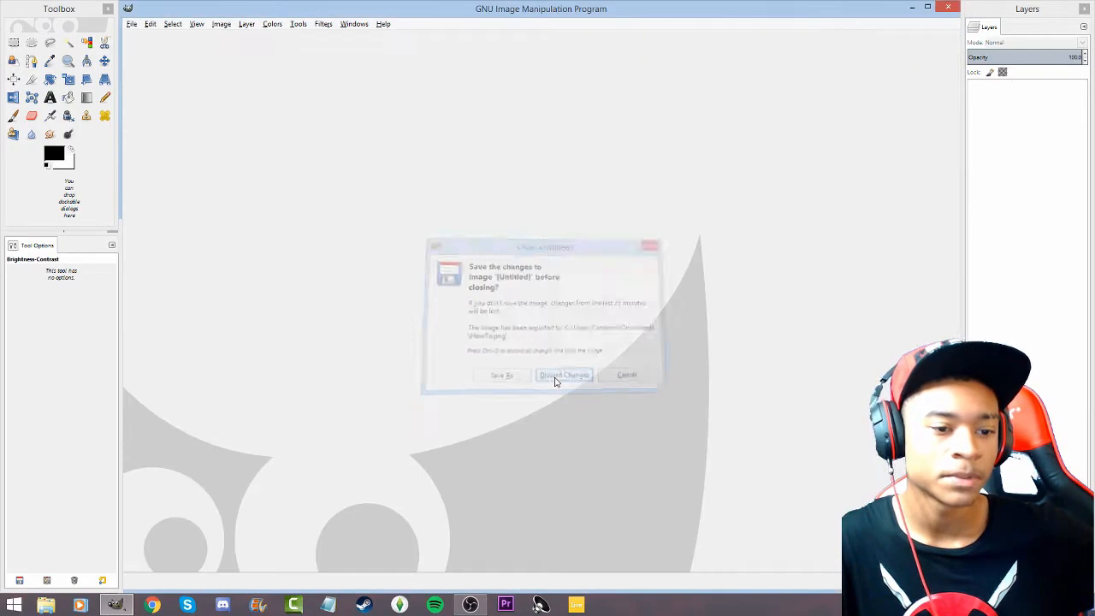